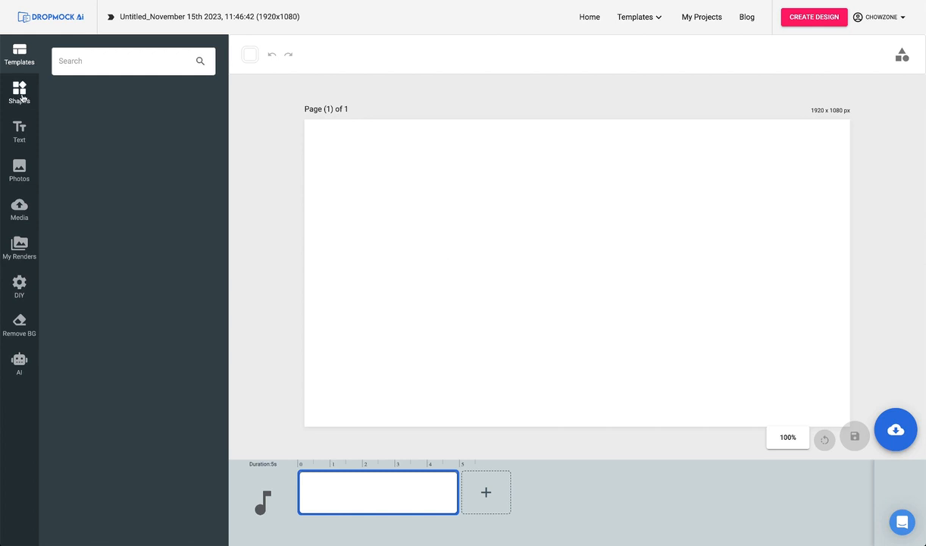
Look through the editor's shape, text, photo, media, render, DIY and AI image generation resources.
click(22, 96)
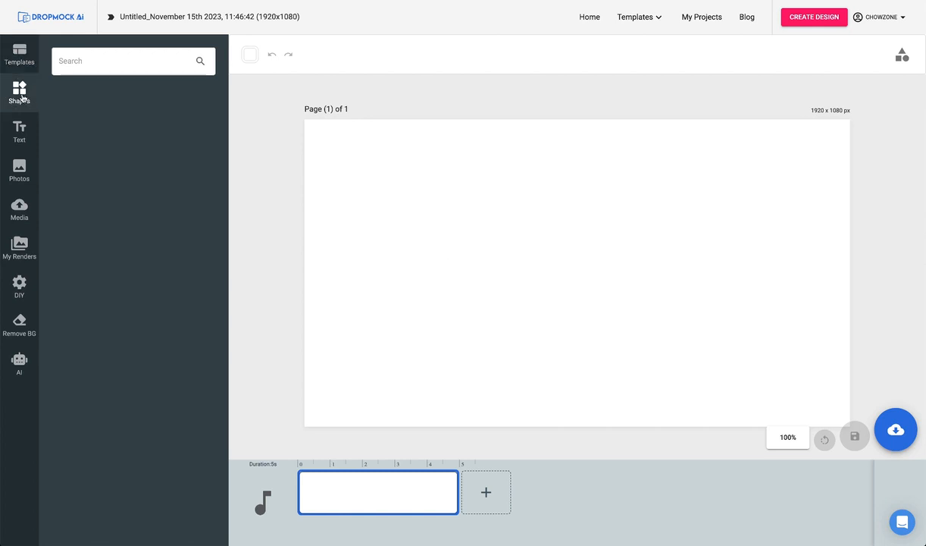
click(18, 133)
click(19, 169)
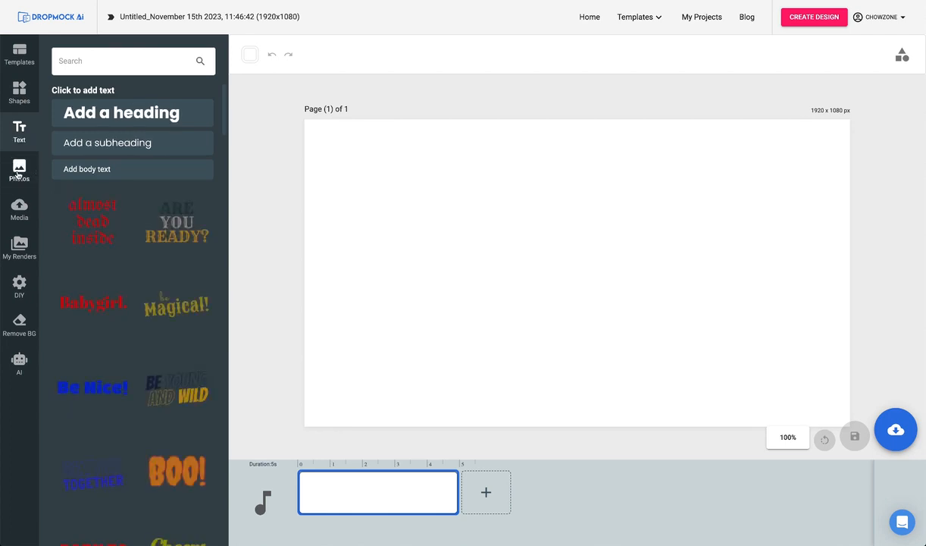
click(19, 215)
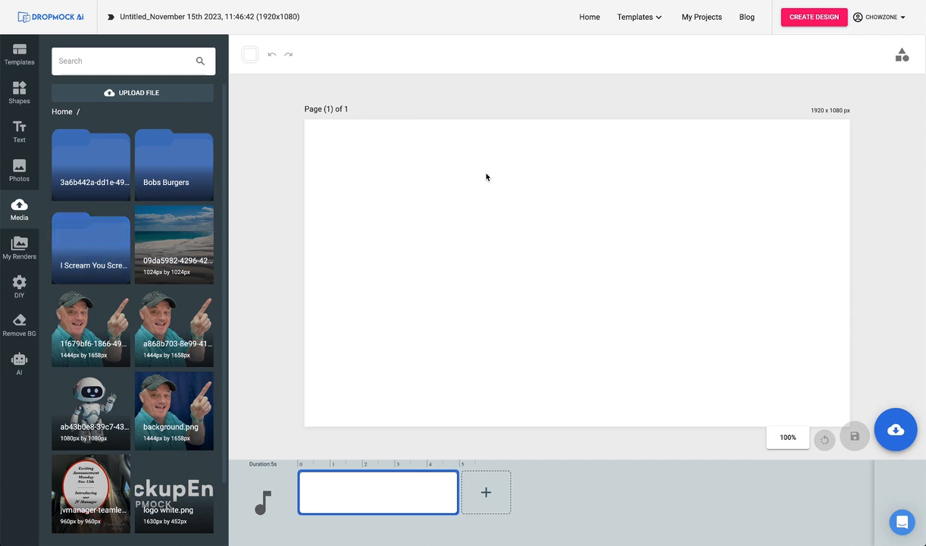
click(20, 248)
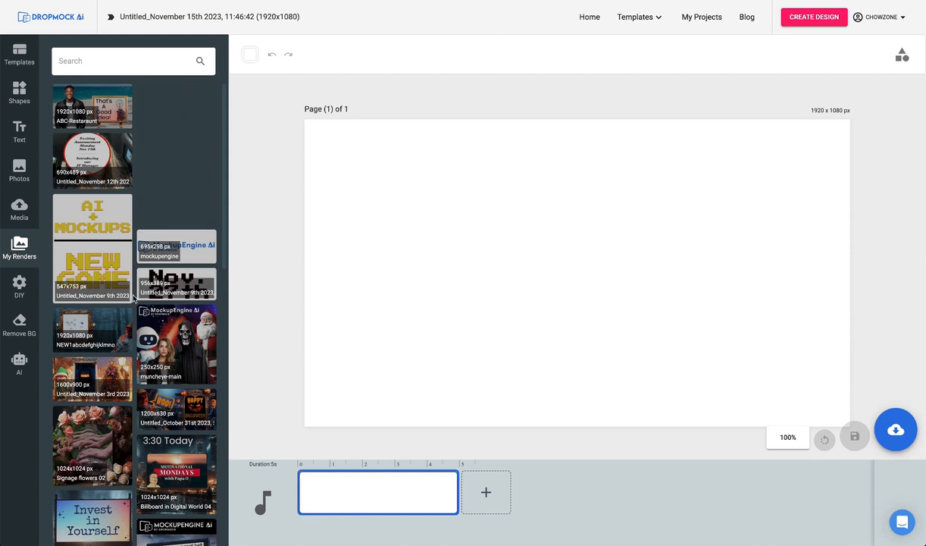
click(21, 284)
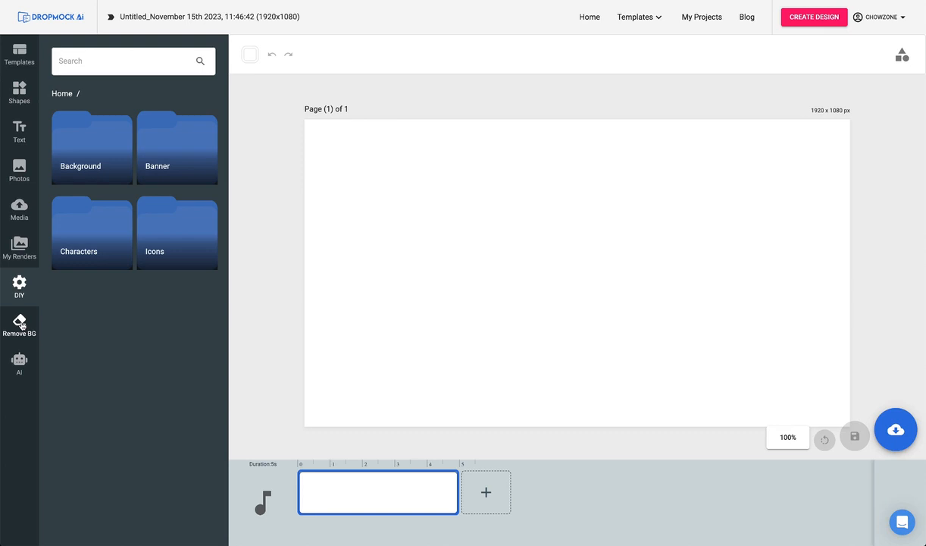
click(20, 363)
click(78, 68)
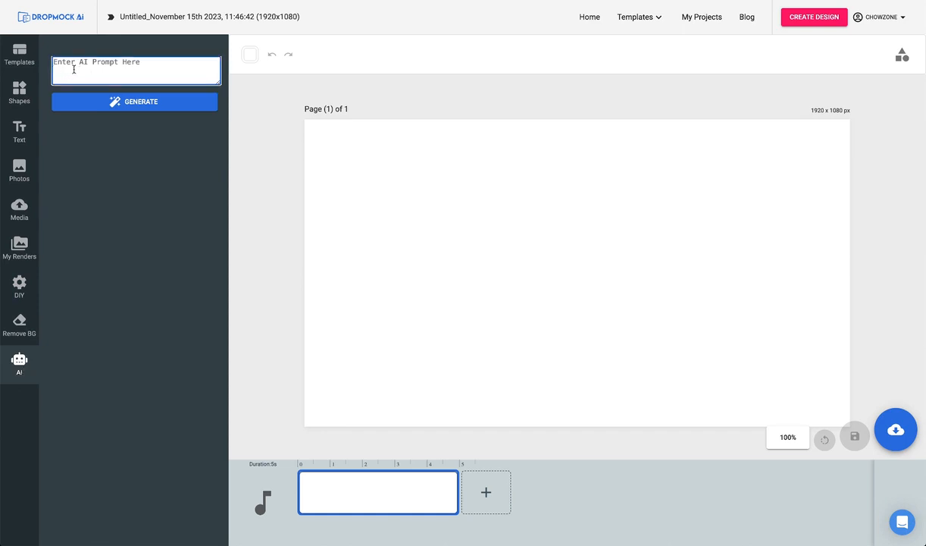
Open the complete template library and view its Image templates and Video templates, leaving both type filters cleared.
mouse_move(656, 16)
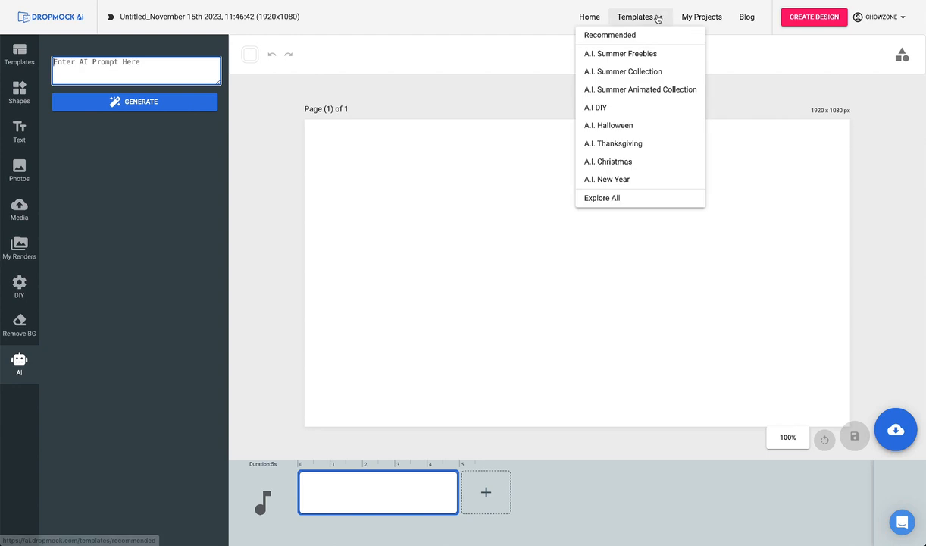
click(603, 199)
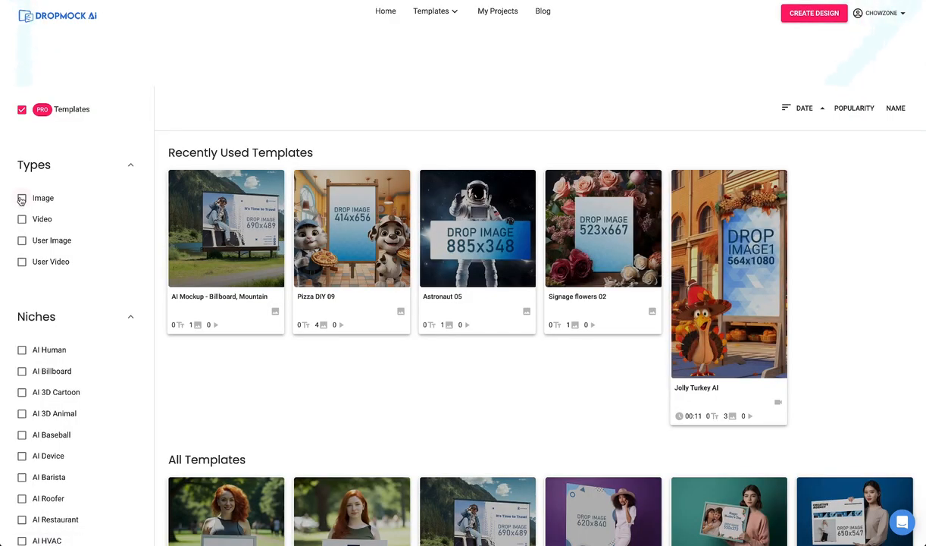
click(21, 198)
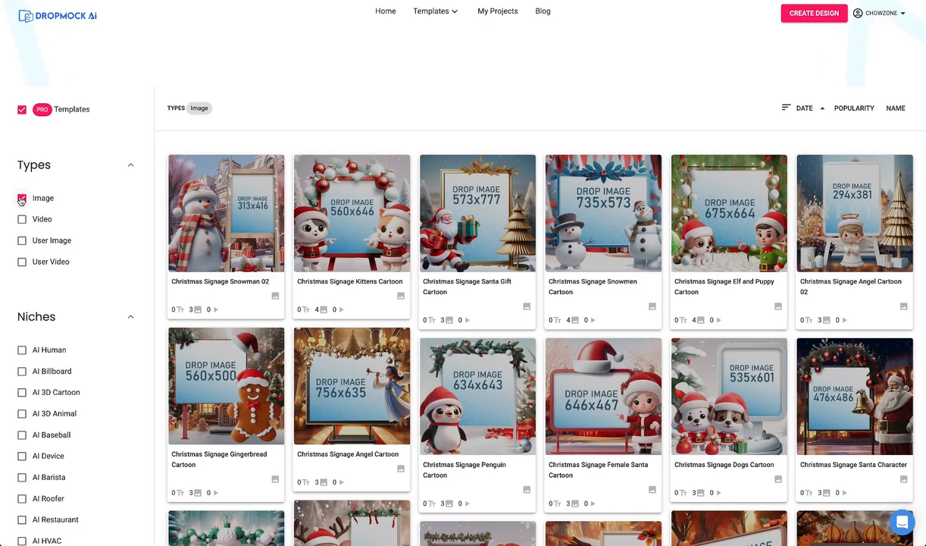
click(21, 199)
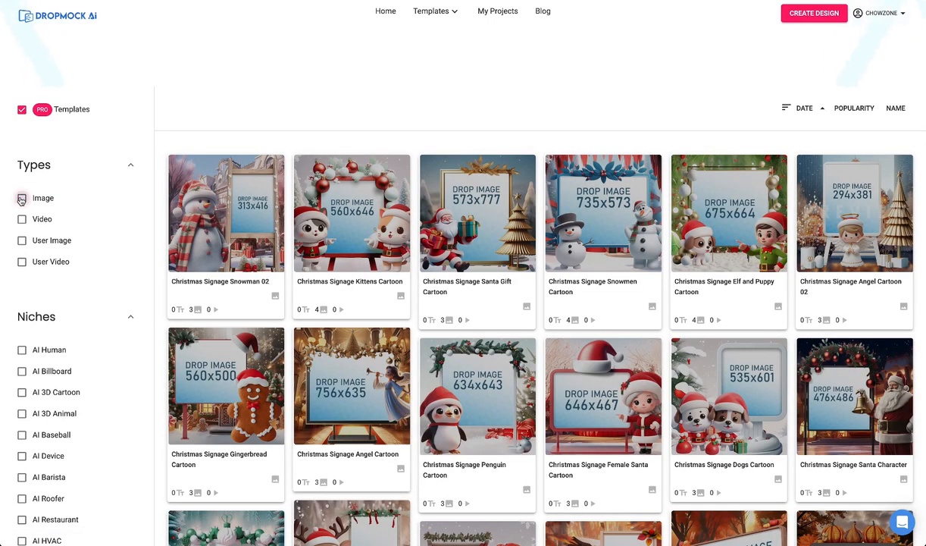
click(22, 219)
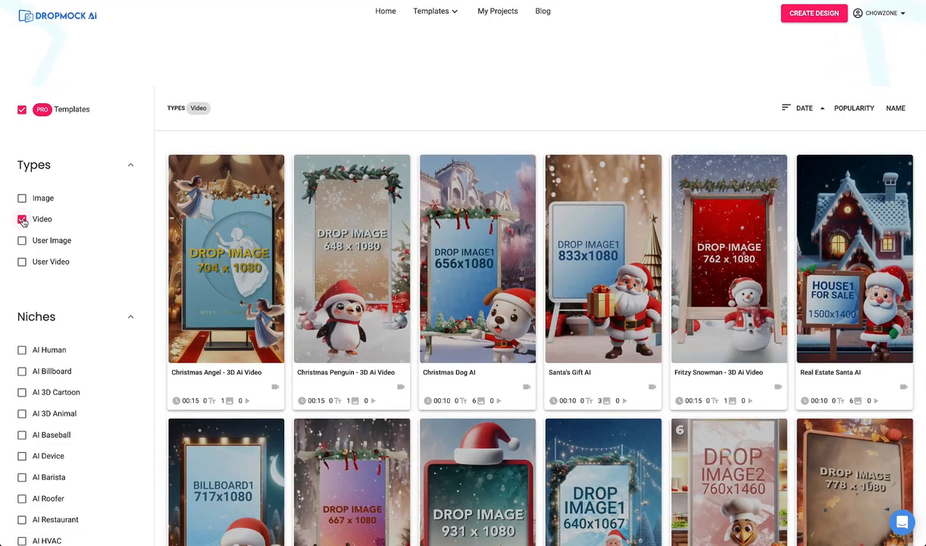
click(22, 219)
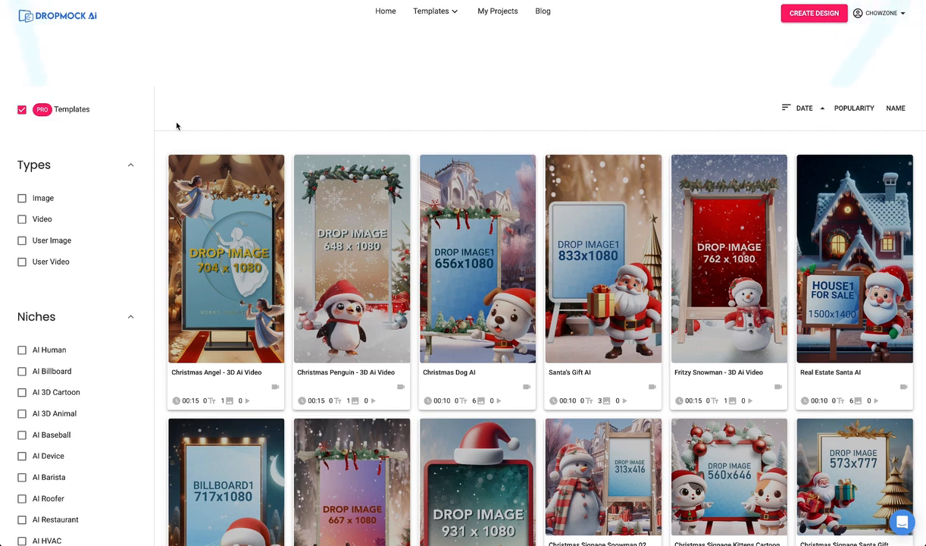
Filter the templates by the AI Human niche and open the Children Holding Sign 01 template for customization.
scroll(24, 336, down, 1)
click(23, 307)
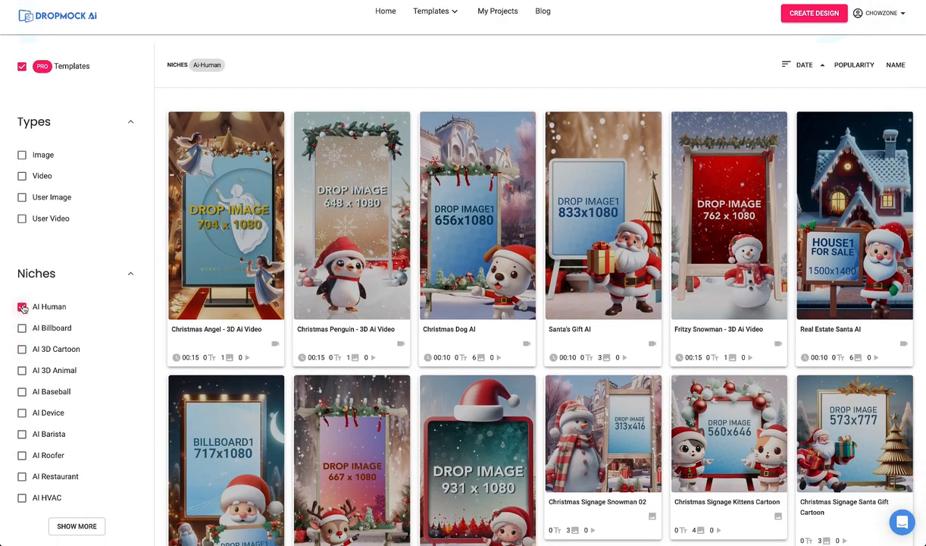
scroll(74, 336, down, 3)
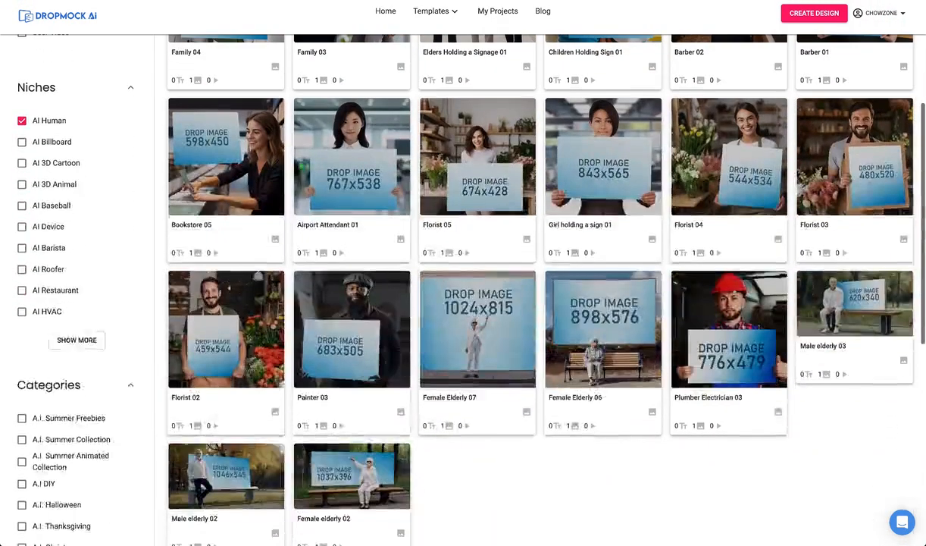
click(74, 337)
scroll(56, 200, down, 5)
scroll(56, 201, up, 9)
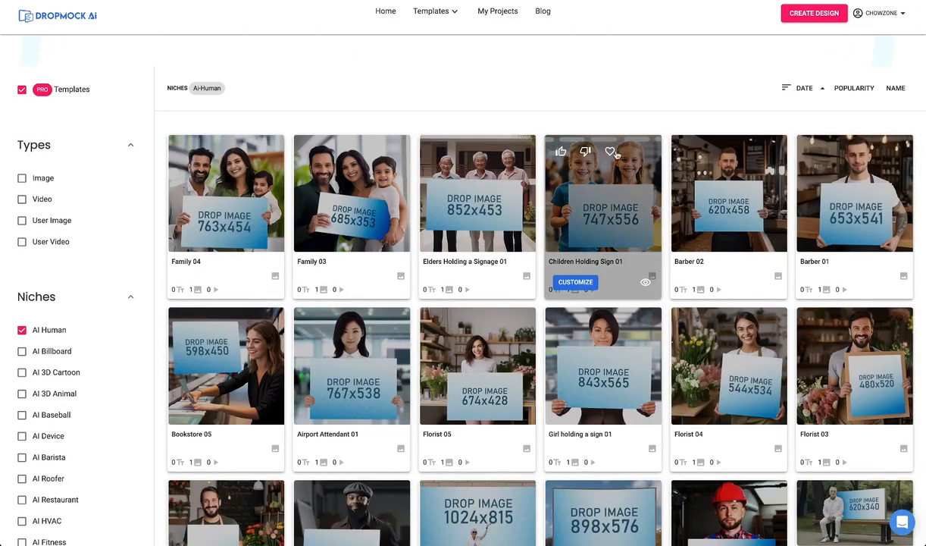
mouse_move(572, 201)
click(582, 285)
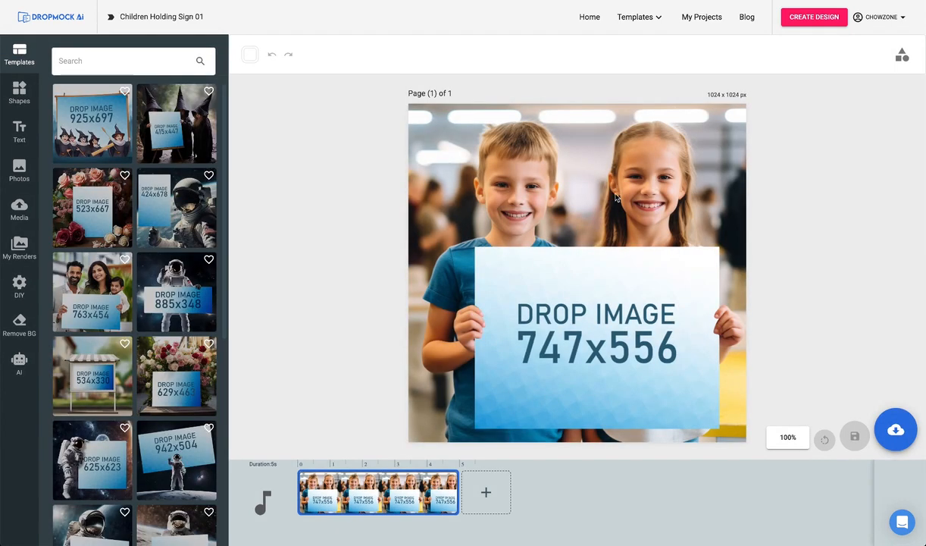
Save the children's sign mockup as a JPG image under the name School Holiday Party.
click(895, 430)
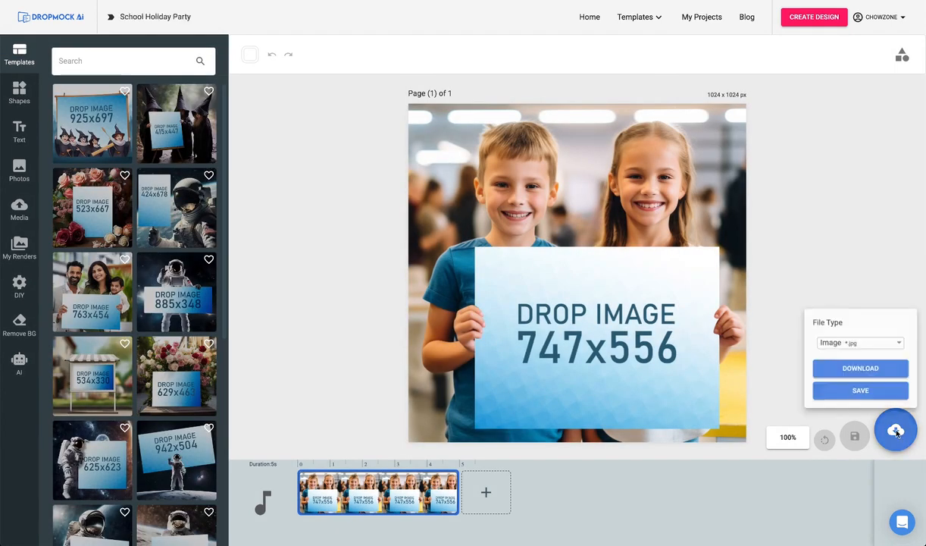
click(869, 390)
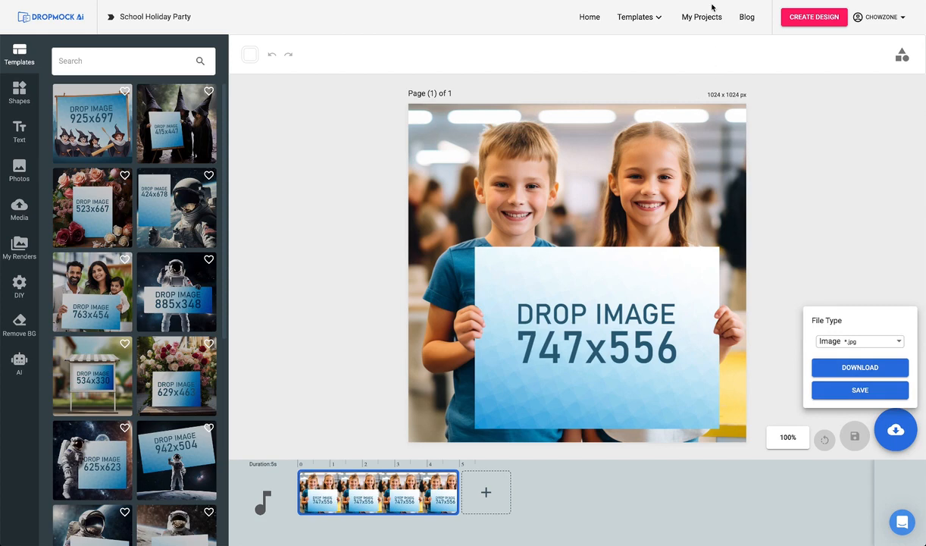
click(856, 109)
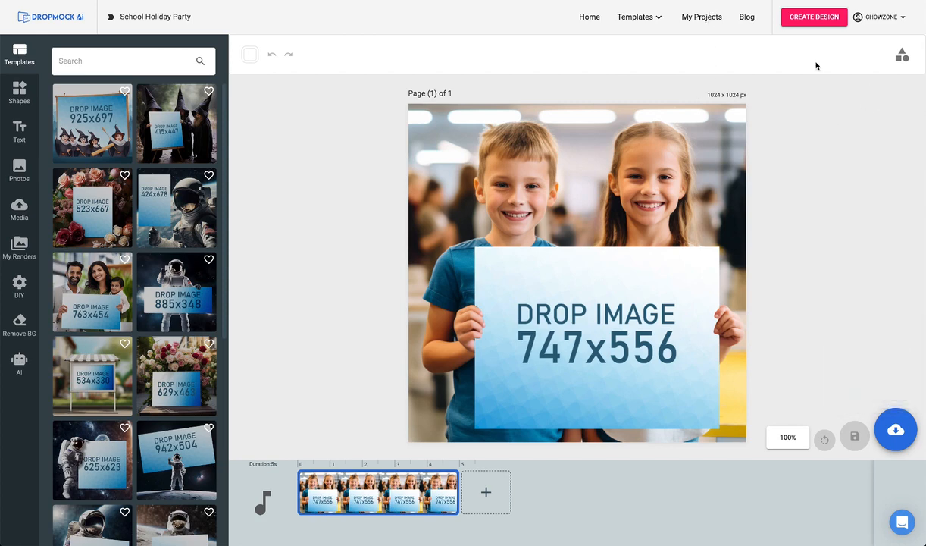
Create a custom blank design 747 px wide and 556 px high to match the sign area.
click(820, 28)
drag(757, 69, 702, 68)
text(747)
key(Tab)
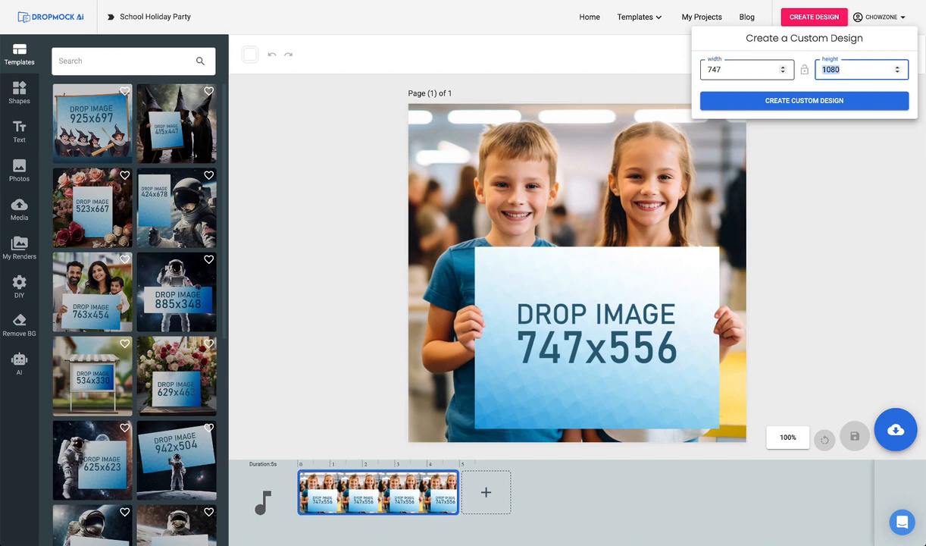
text(556)
click(758, 100)
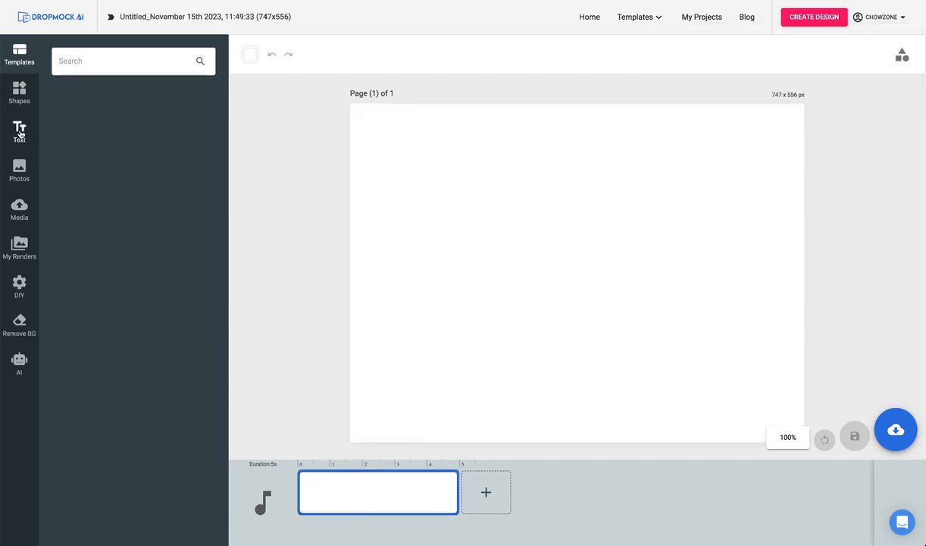
Add a heading to the page reading "Holiday", "Party" and "Dec. 19th" on three lines.
click(20, 130)
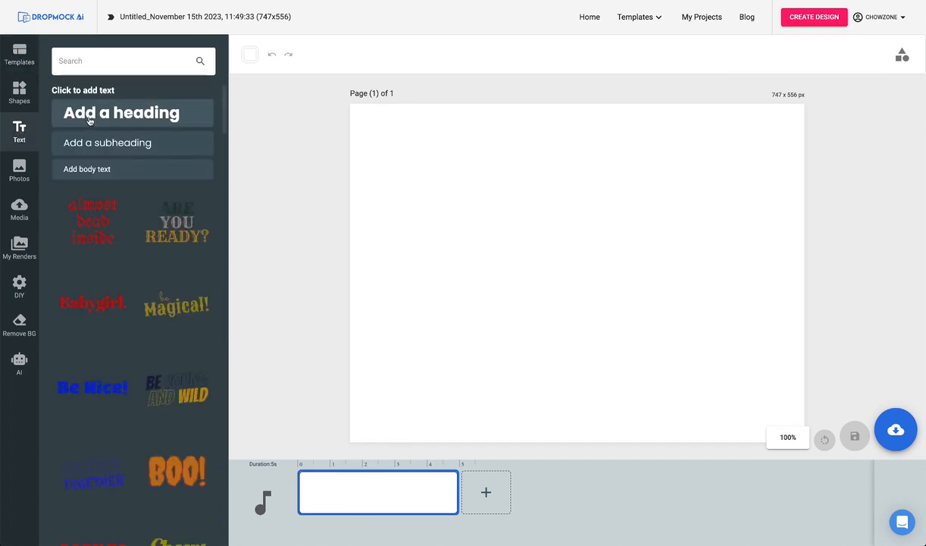
click(89, 113)
text(Holiday)
key(Return)
text(Party)
key(Return)
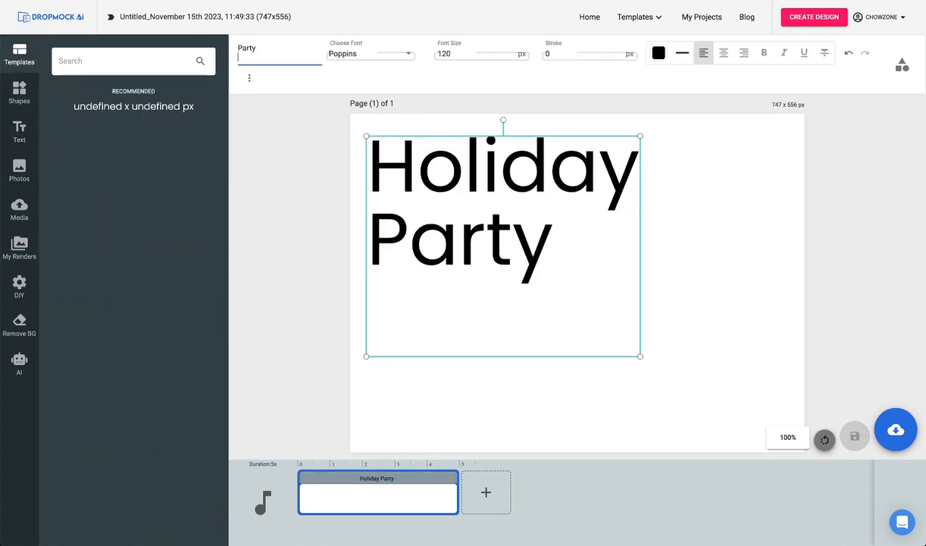
text(Dec. 19th)
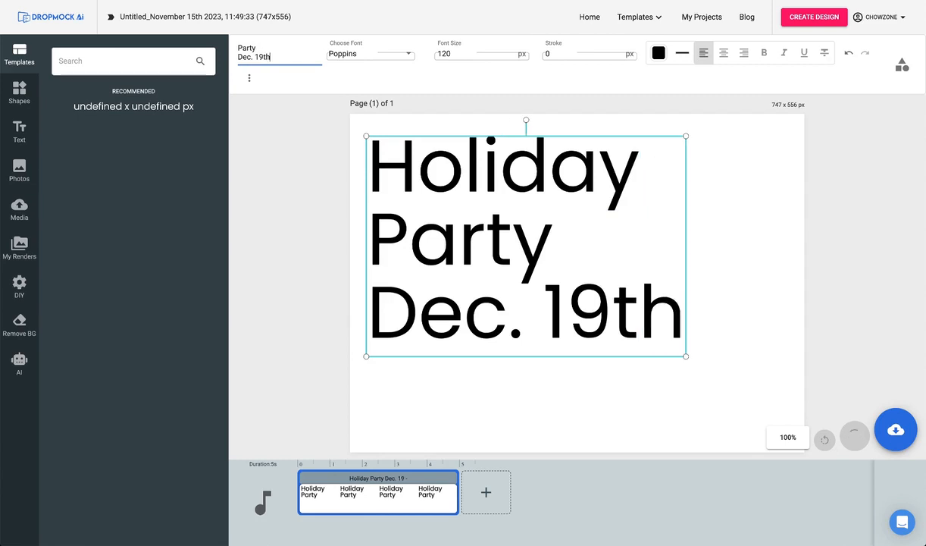
Center-align the heading, place it near the page's upper-left corner and enlarge it to nearly fill the page.
click(724, 52)
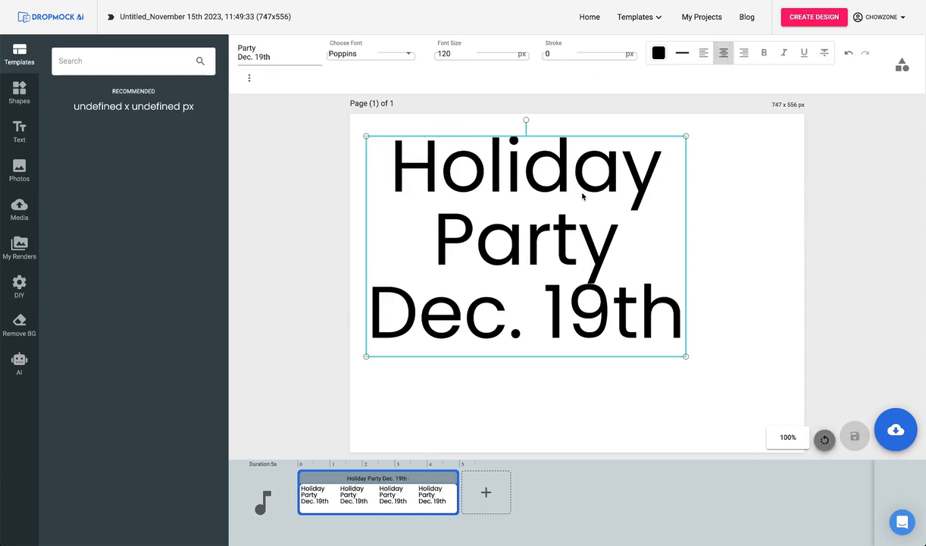
drag(561, 187, 550, 171)
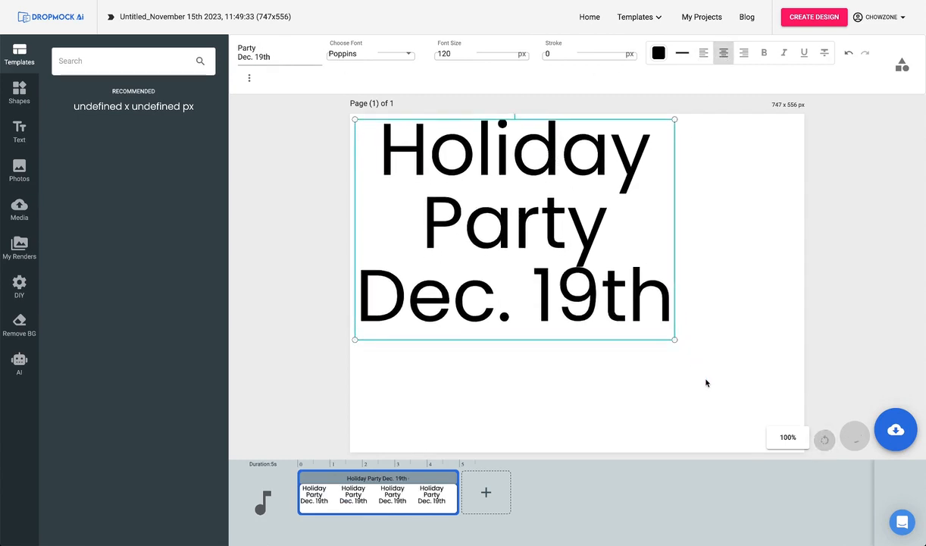
drag(675, 340, 793, 422)
click(702, 438)
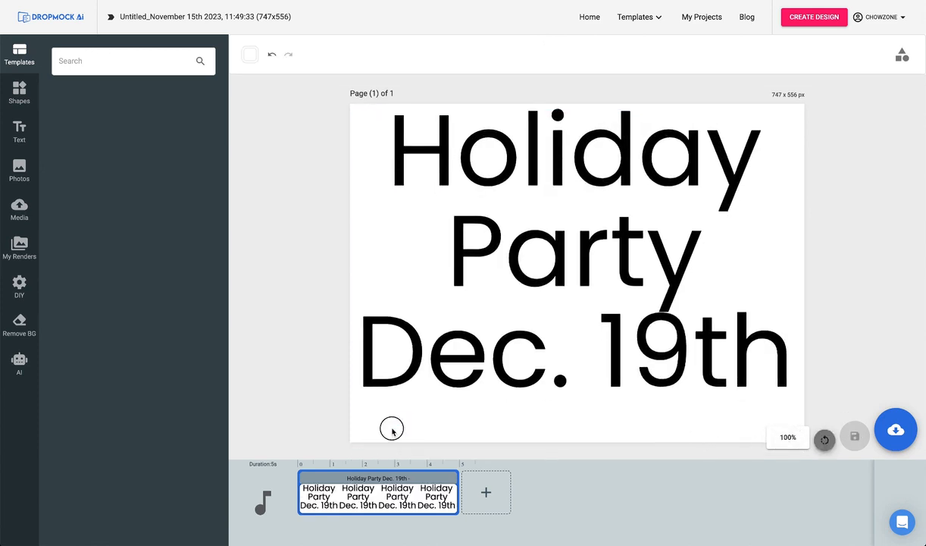
Set the page background to red #ff0000 and move the heading slightly down to center it vertically.
click(250, 56)
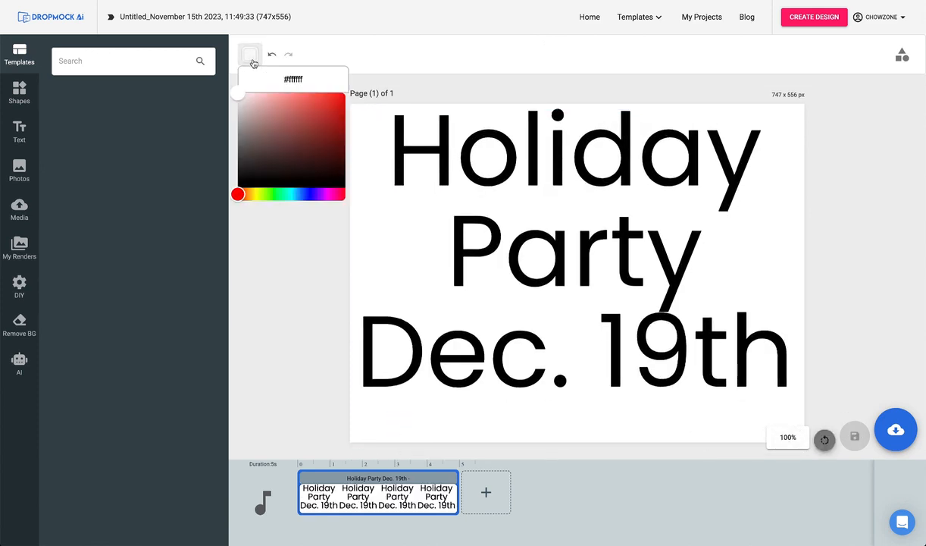
drag(239, 96, 345, 91)
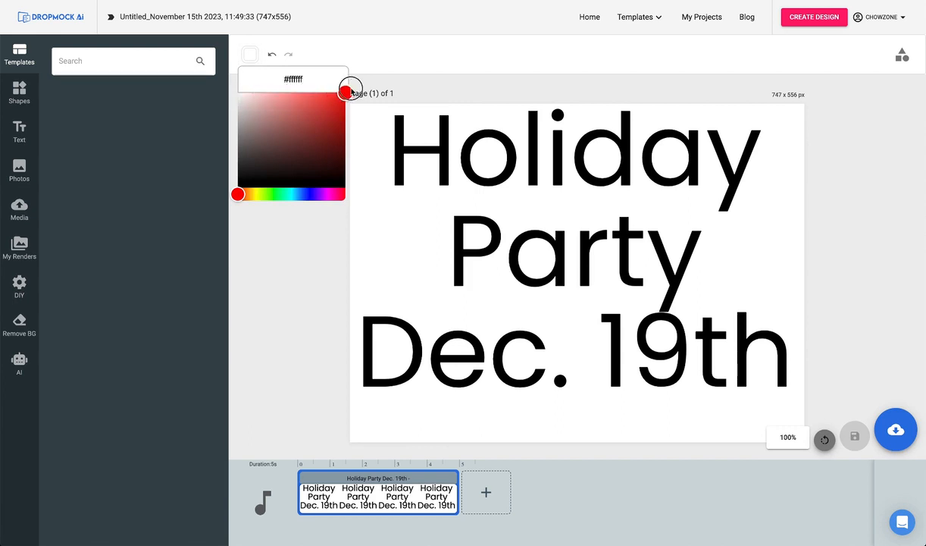
click(441, 149)
drag(443, 161, 439, 169)
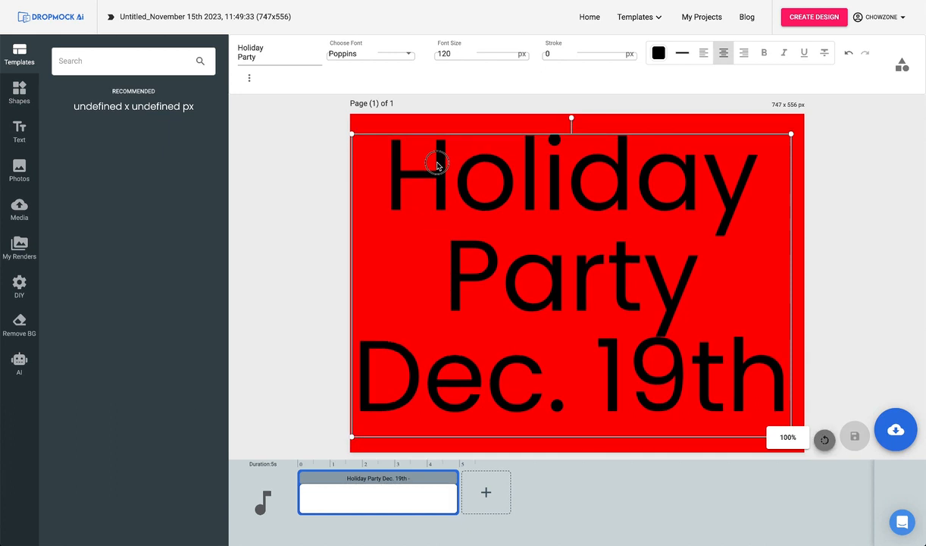
Change the heading's text color to near-white #fcfcfc and deselect it.
click(658, 53)
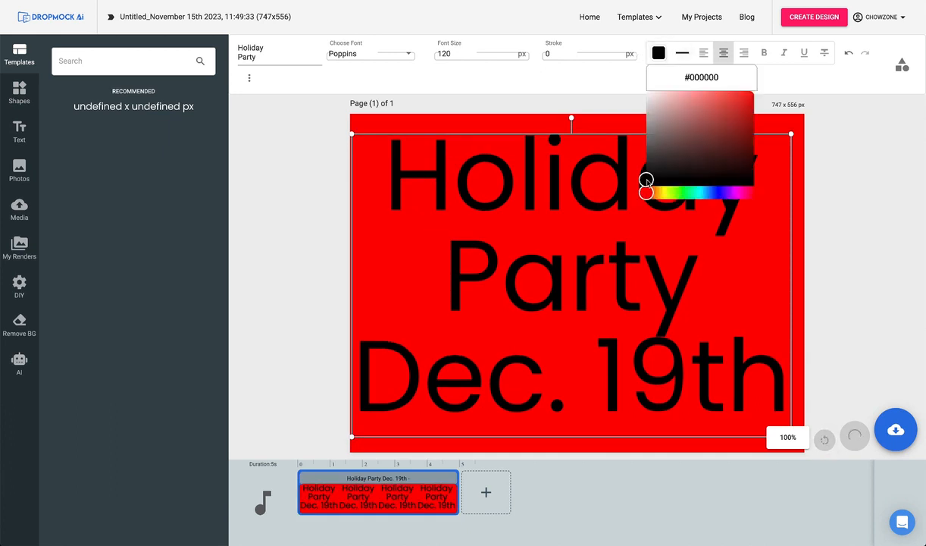
click(647, 92)
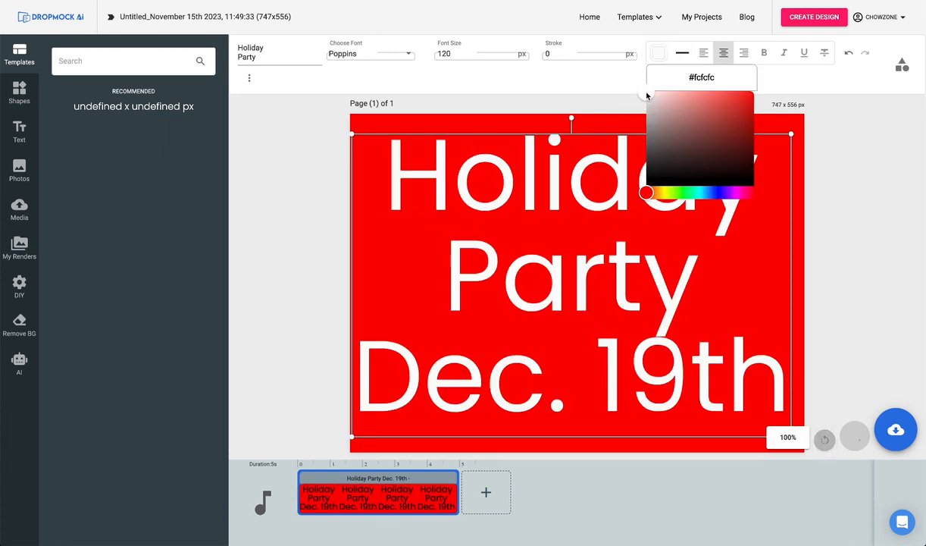
click(815, 134)
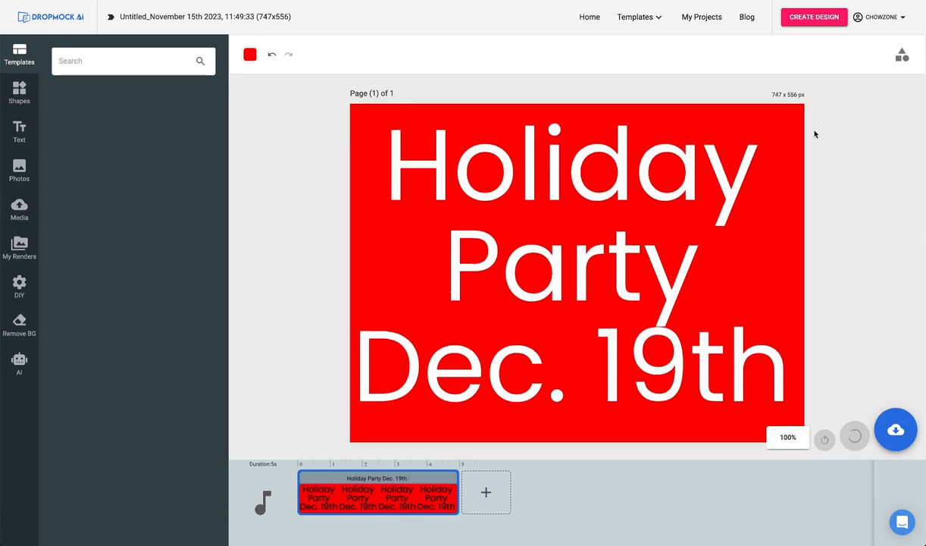
Save the finished holiday party sign design as a JPG image.
click(896, 430)
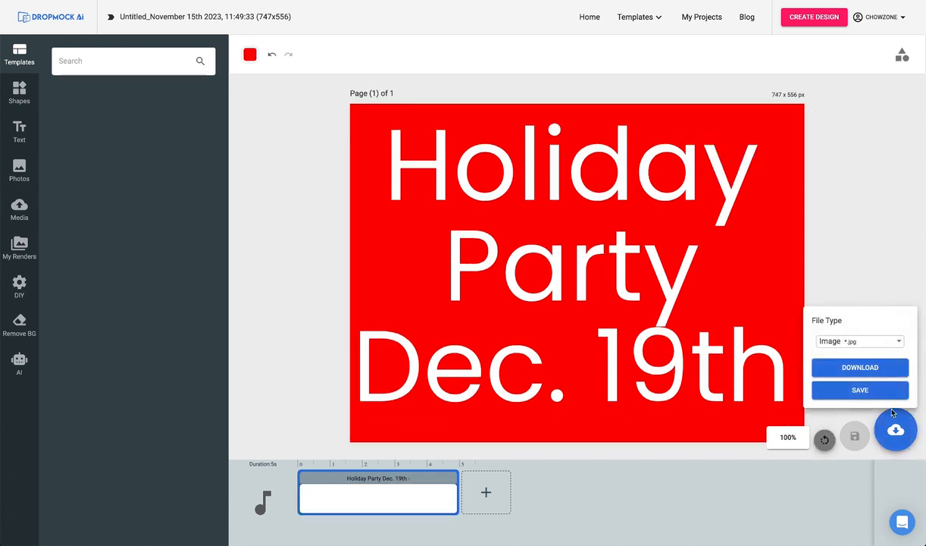
click(876, 392)
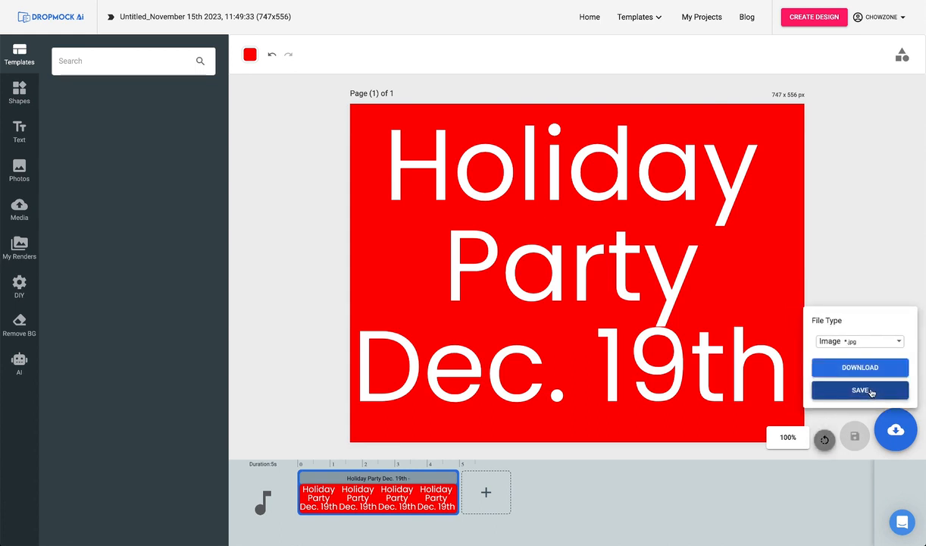
Open the published School Holiday Party project for modification.
click(703, 18)
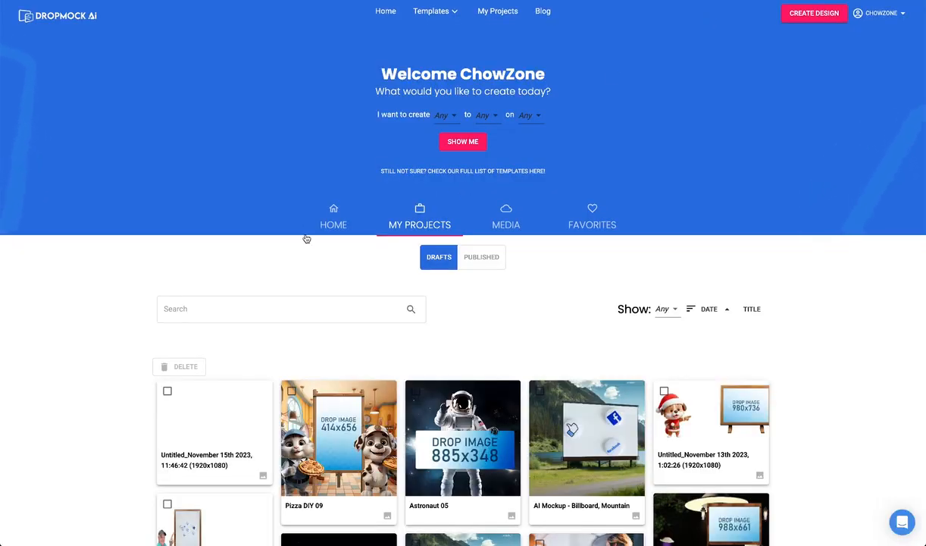
click(481, 257)
click(383, 396)
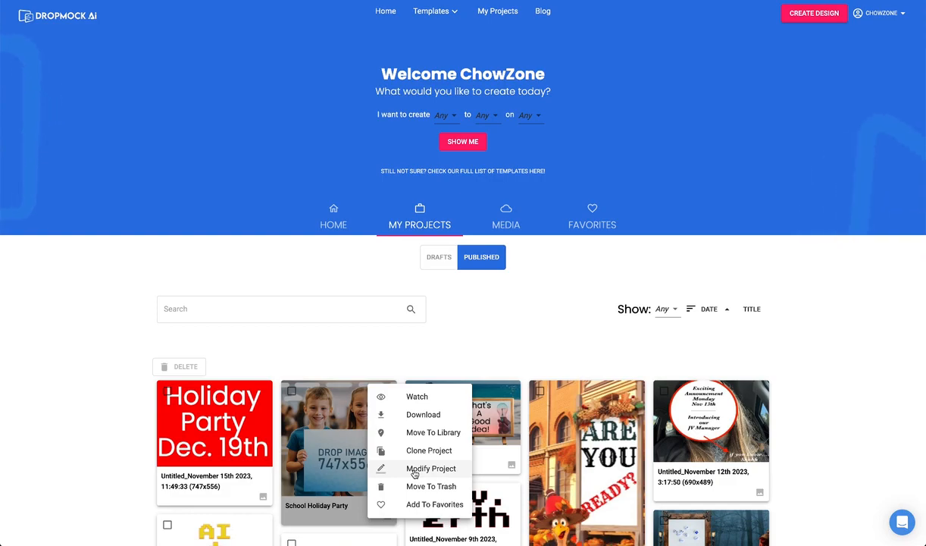
click(414, 469)
Replace the 747x556 sign placeholder with the rendered Holiday Party graphic and download the mockup as a JPG image.
click(541, 345)
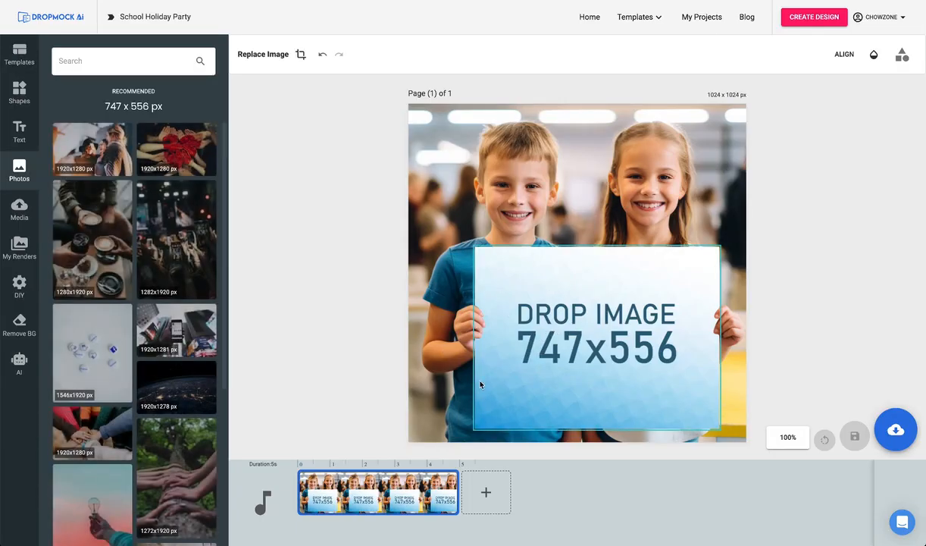
click(21, 246)
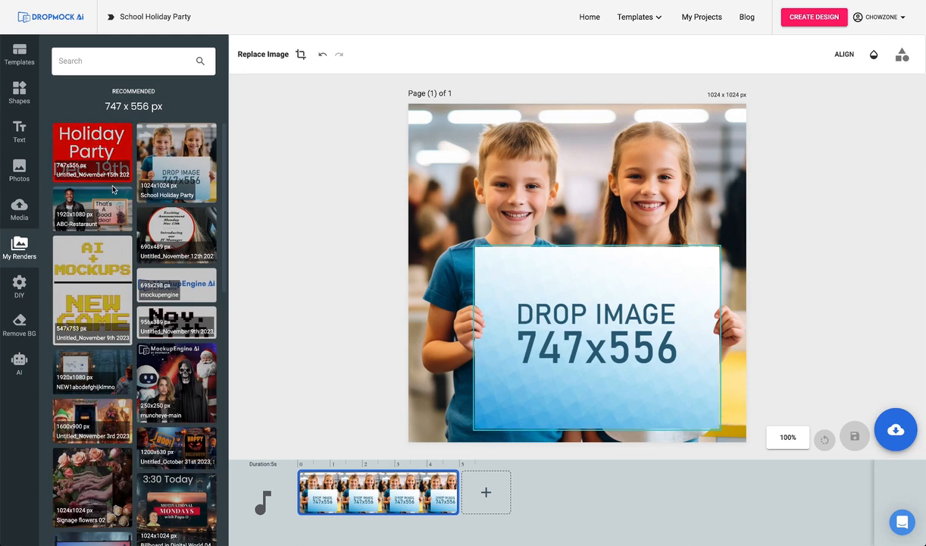
click(94, 149)
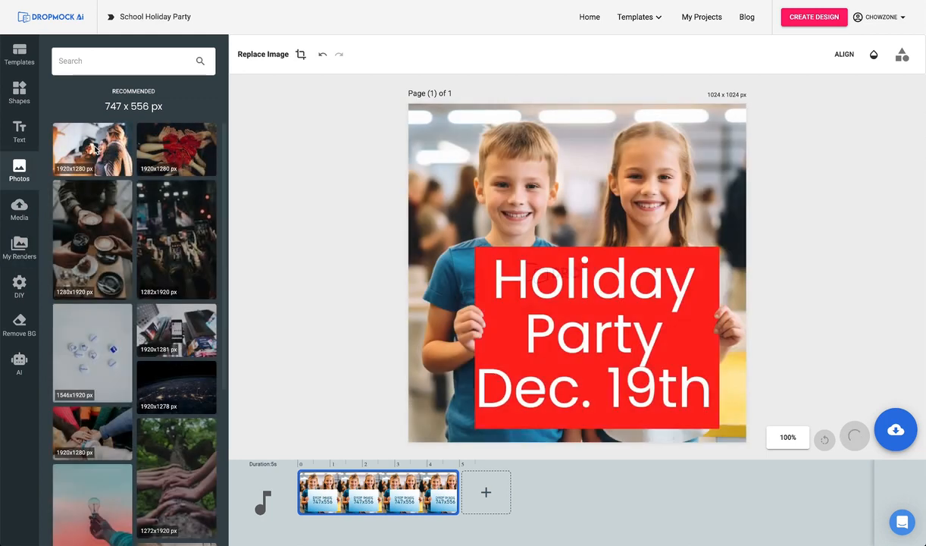
click(897, 430)
click(865, 368)
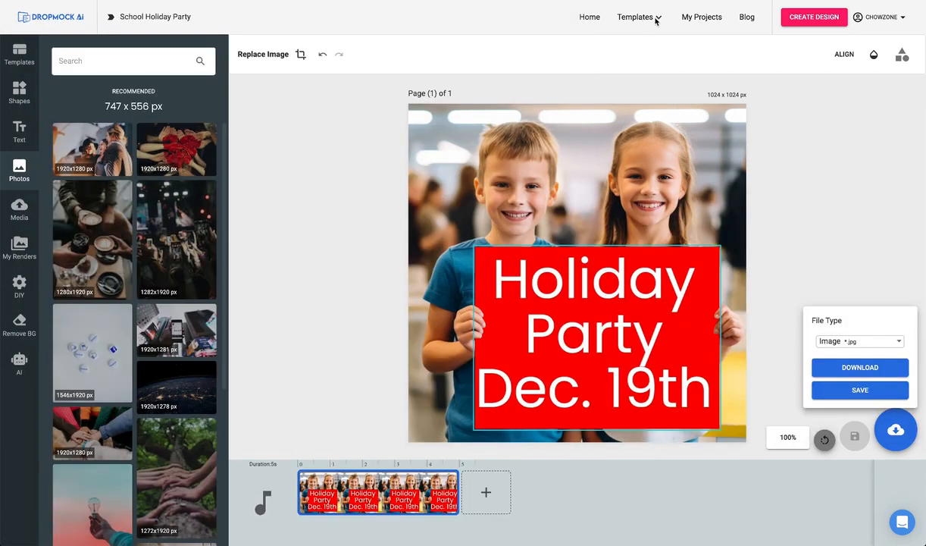
Filter the full template library to Video and open the Christmas Penguin - 3D Ai Video template for customization.
click(660, 27)
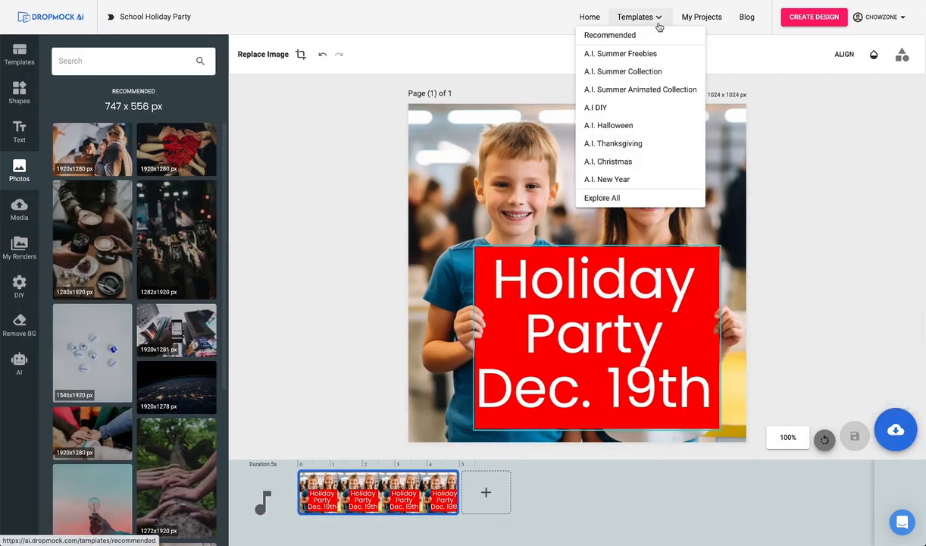
click(610, 198)
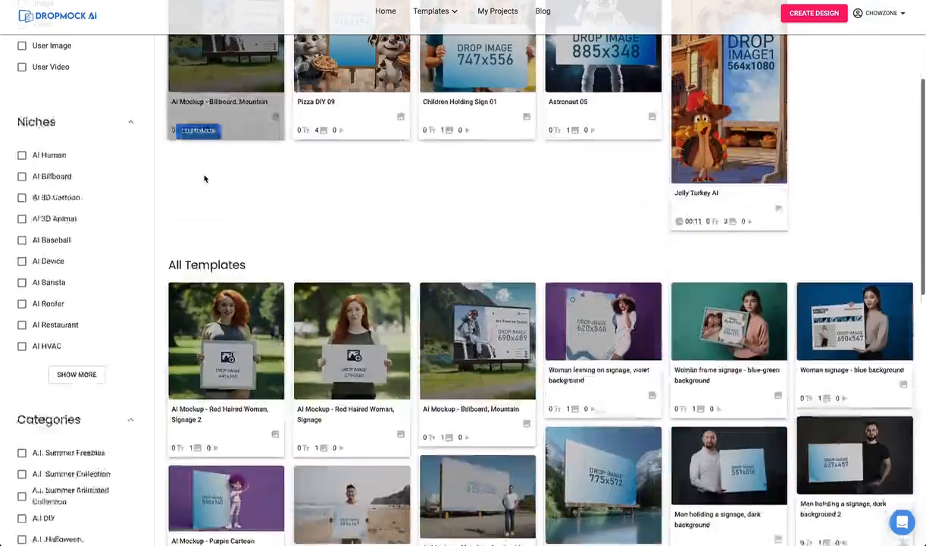
scroll(203, 179, down, 1)
scroll(205, 178, up, 4)
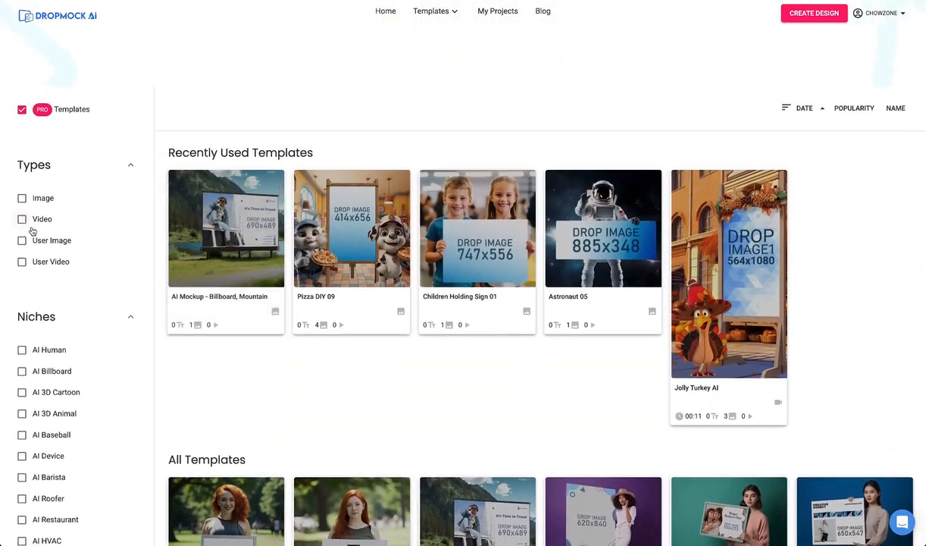
click(22, 219)
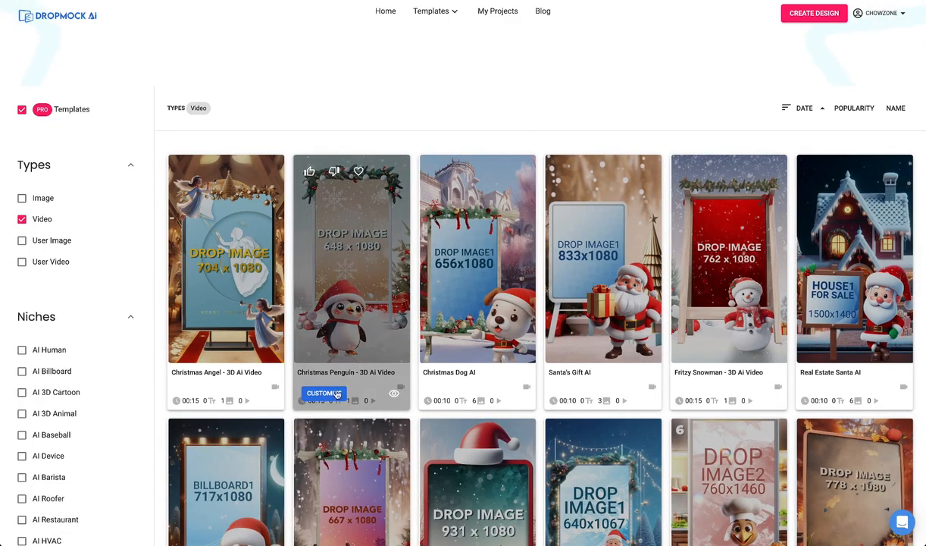
click(326, 393)
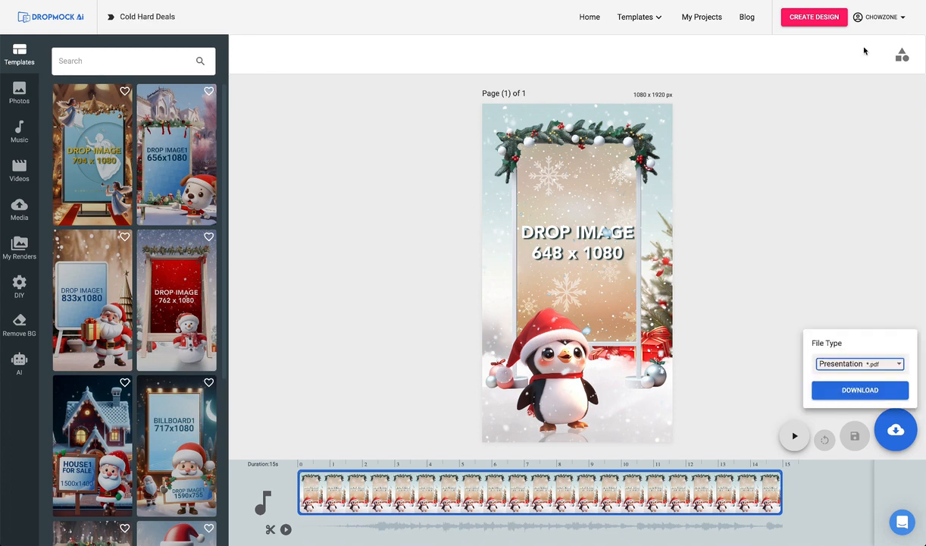
Create a custom design 648 px wide and 1080 px high.
click(815, 16)
double_click(736, 67)
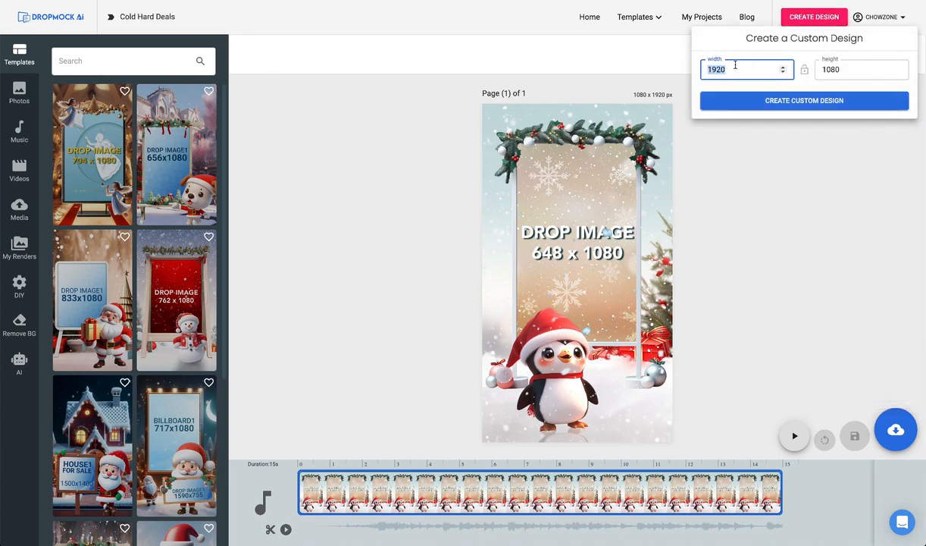
text(648)
key(Tab)
text(108)
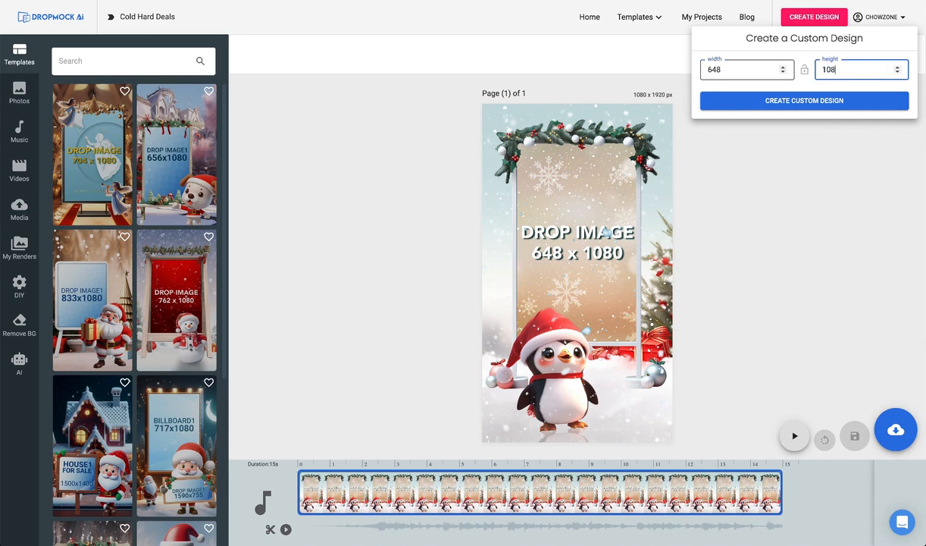
click(783, 104)
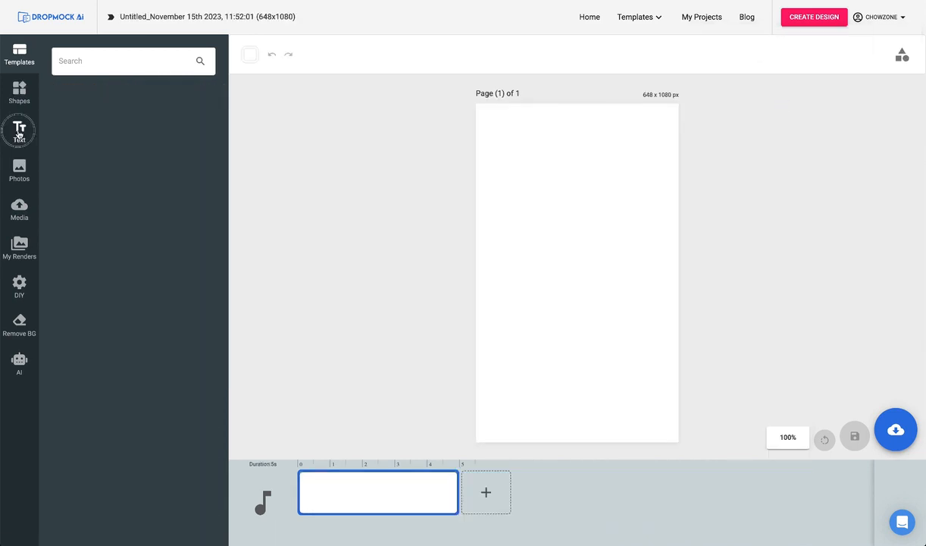
Add the heading "Cold Hard Deal$" on three lines and color it bright red.
text(Cold Hard Deal$)
click(657, 54)
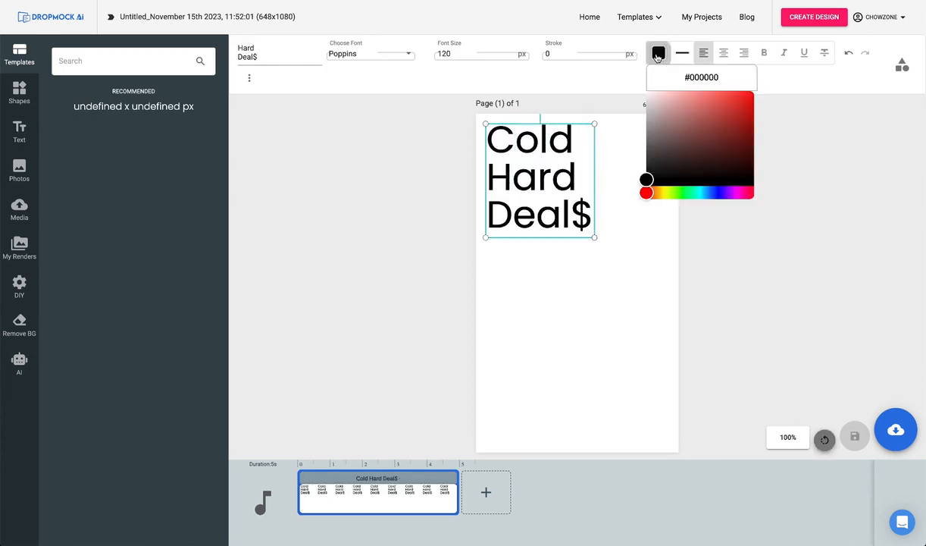
drag(645, 182, 754, 91)
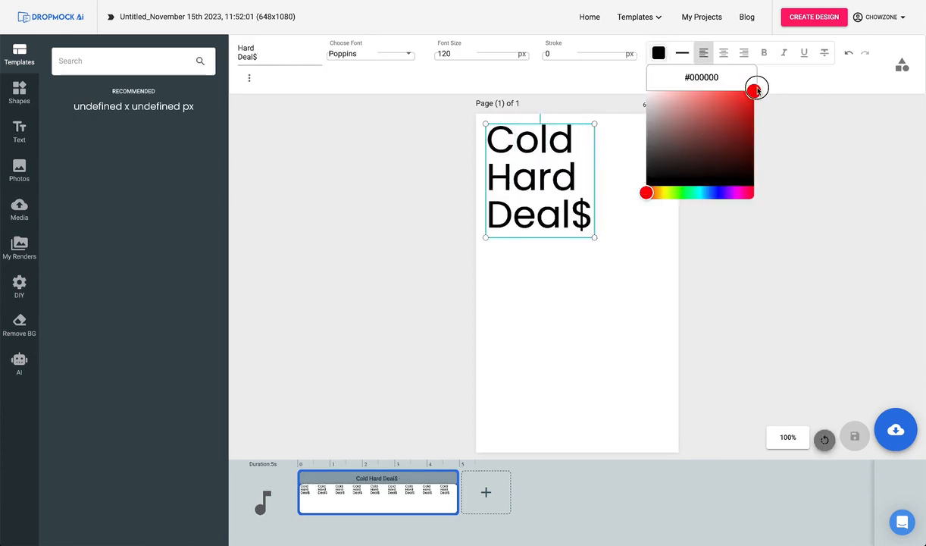
Center-align the Cold Hard Deal$ heading and enlarge it to nearly span the upper half of the page.
click(724, 52)
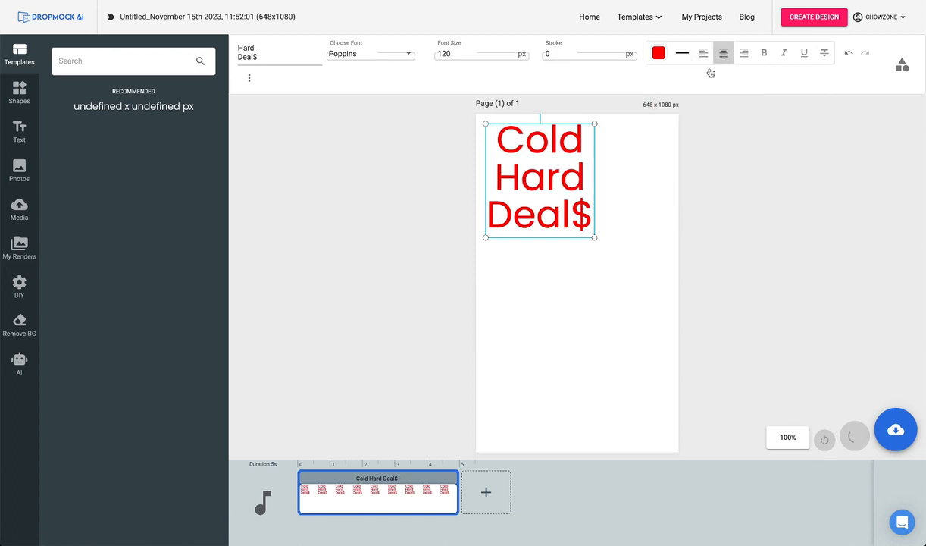
drag(594, 238, 647, 269)
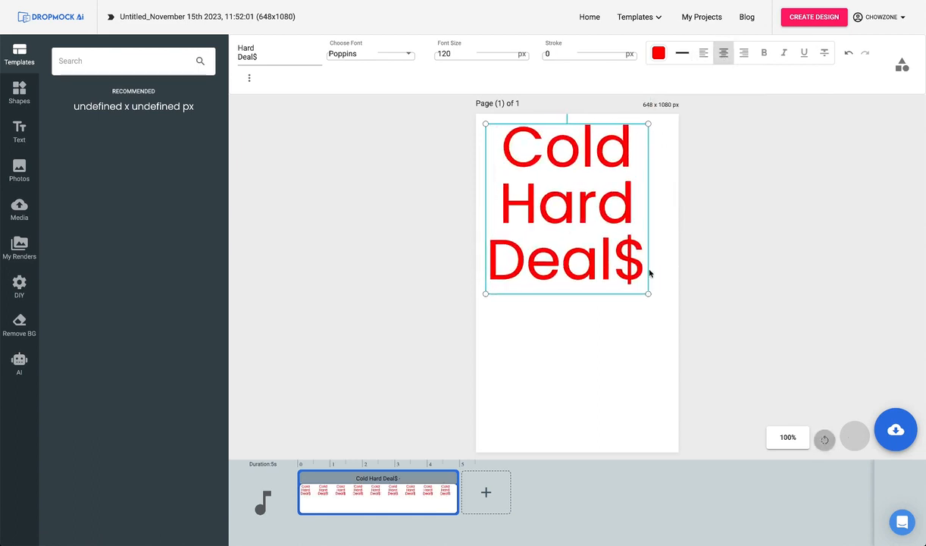
click(417, 262)
Add a square shape and stretch it to cover the full width of the page's lower half.
click(18, 91)
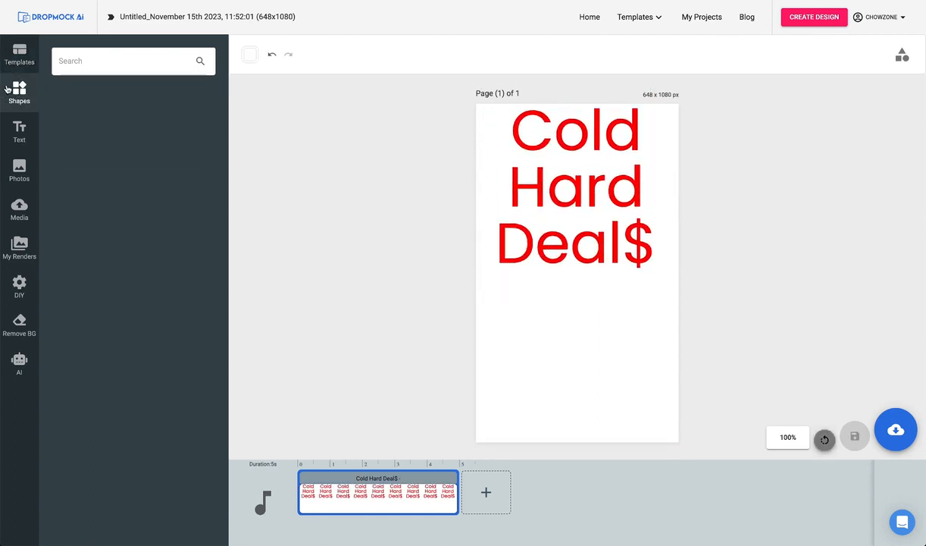
click(72, 121)
drag(507, 198, 507, 365)
drag(578, 322, 678, 321)
drag(578, 373, 582, 475)
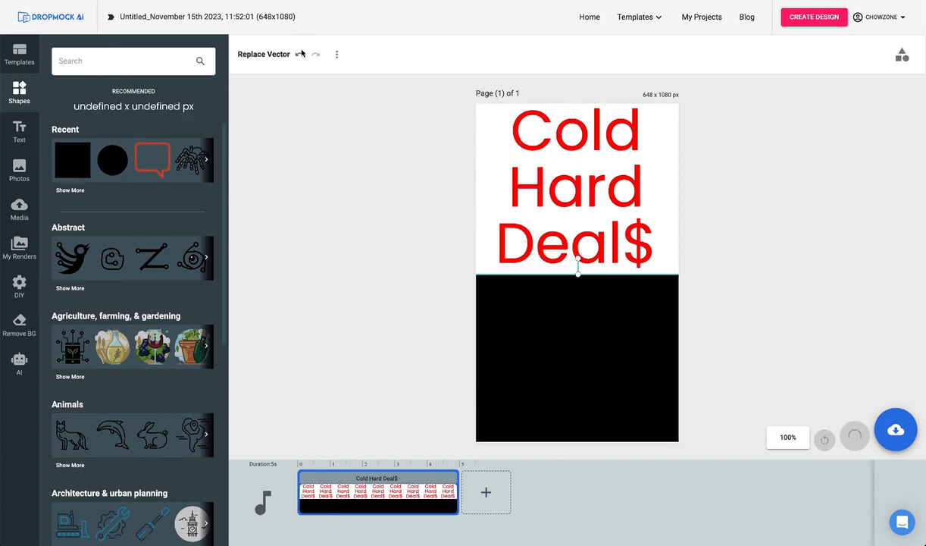
Change the lower block's fill color to bright red and deselect it.
click(302, 55)
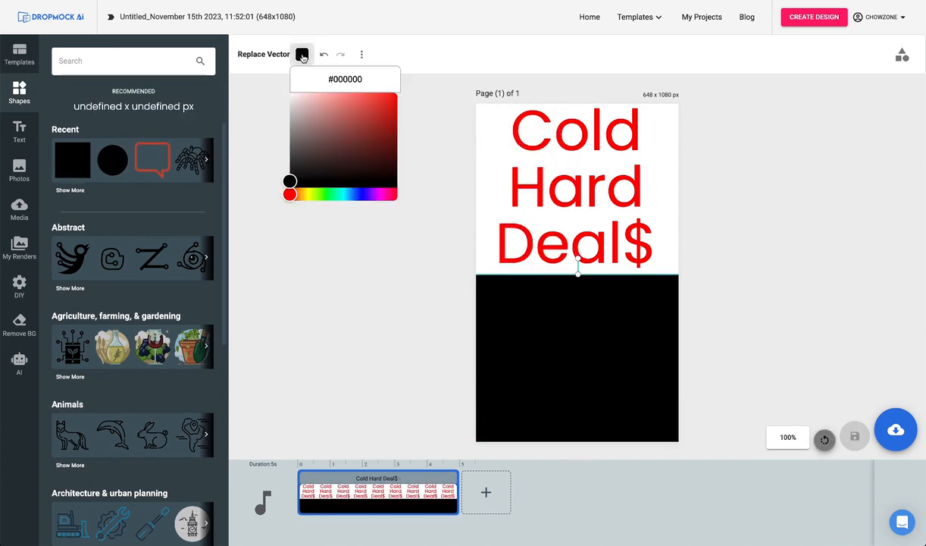
drag(293, 182, 397, 94)
click(407, 254)
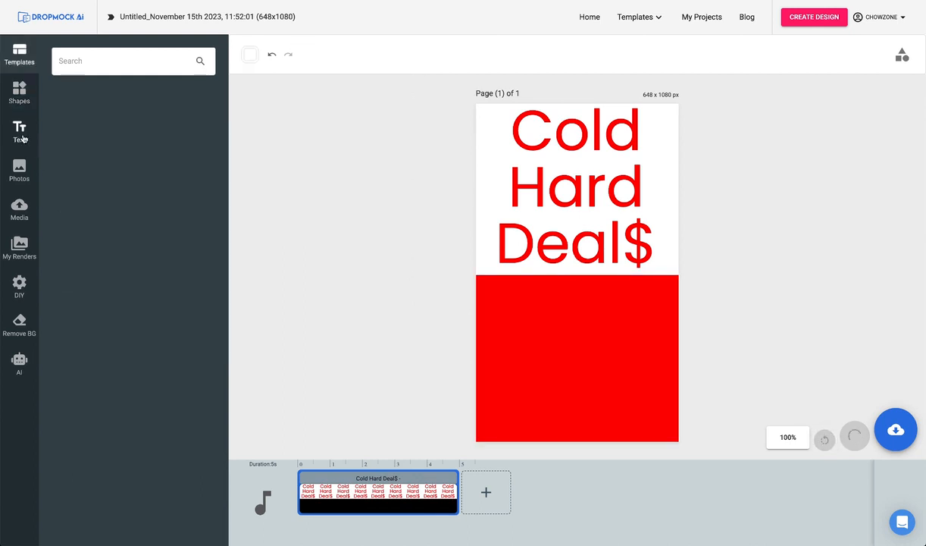
Add a heading reading "Buy One", "Get One" and "FREE" on three lines over the red block.
click(23, 139)
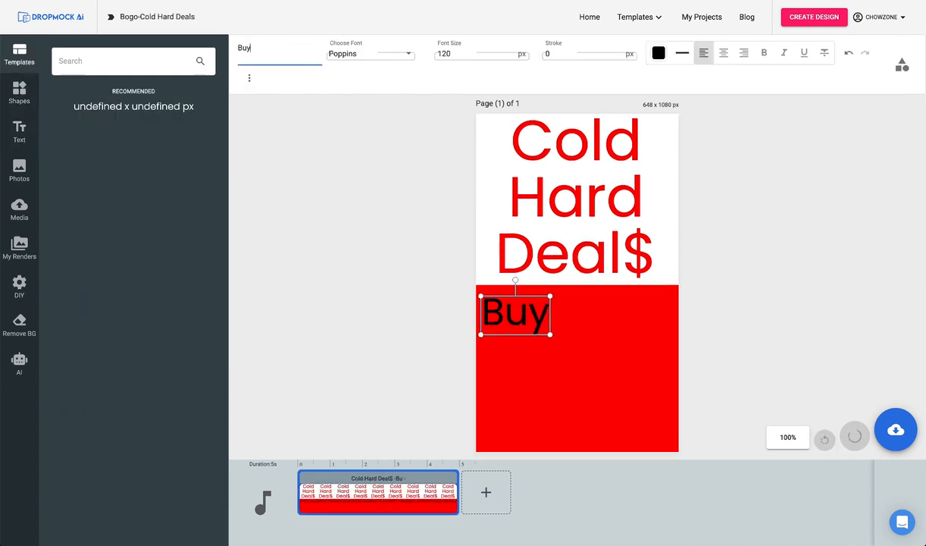
text(One)
key(Return)
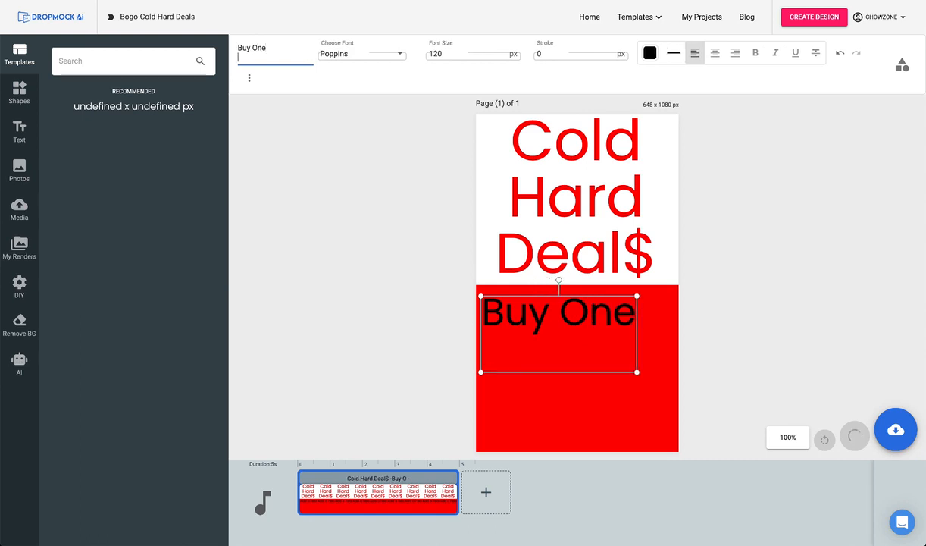
text(Get One)
key(Return)
text(FREE)
Center-align the Buy One Get One FREE text, color it white and deselect it.
click(724, 53)
click(659, 53)
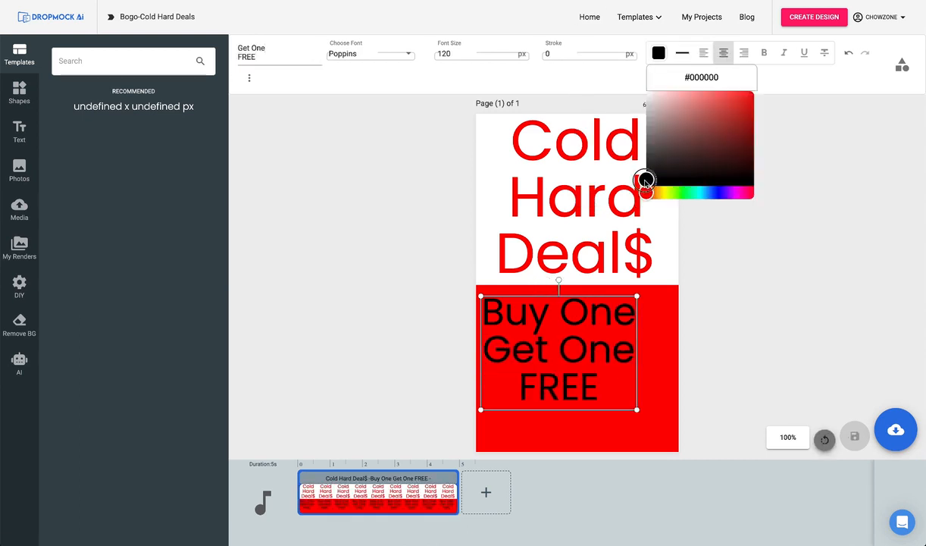
drag(646, 180, 646, 91)
click(257, 213)
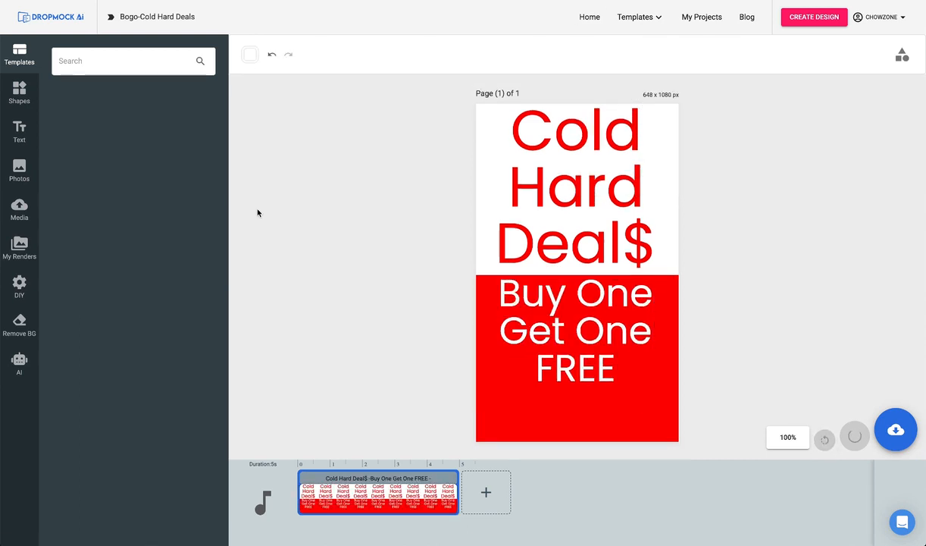
Add another heading reading "Dec. 19th" on the red block below the word FREE.
click(19, 129)
click(122, 112)
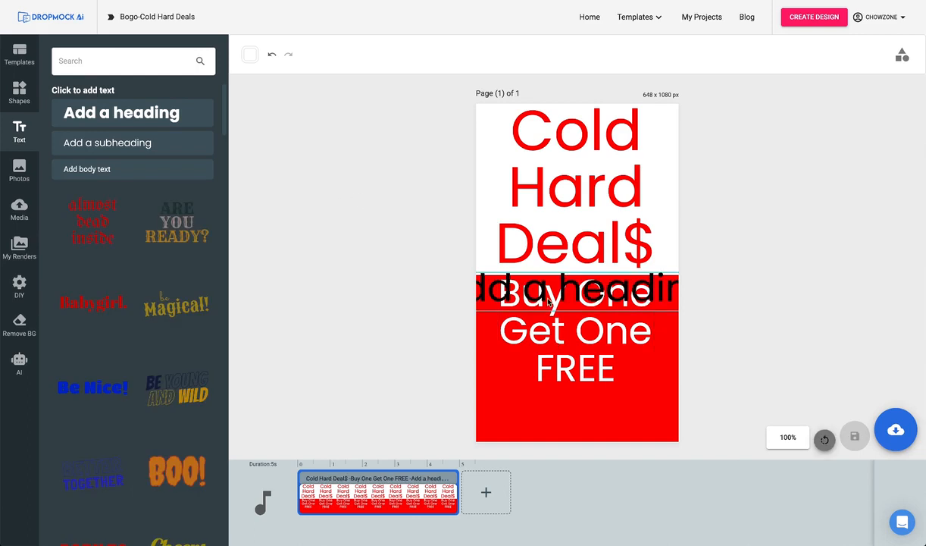
drag(548, 301, 583, 420)
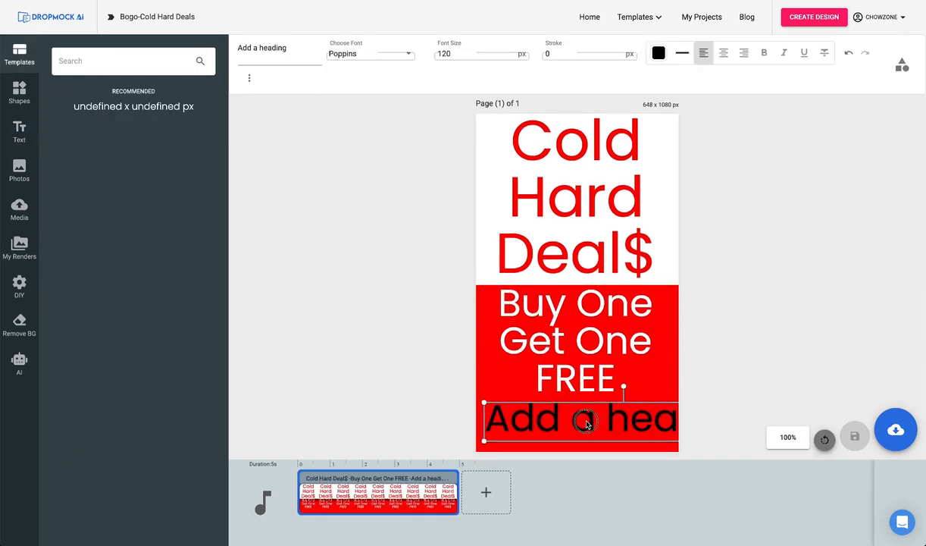
triple_click(277, 47)
text(Dec. 19th)
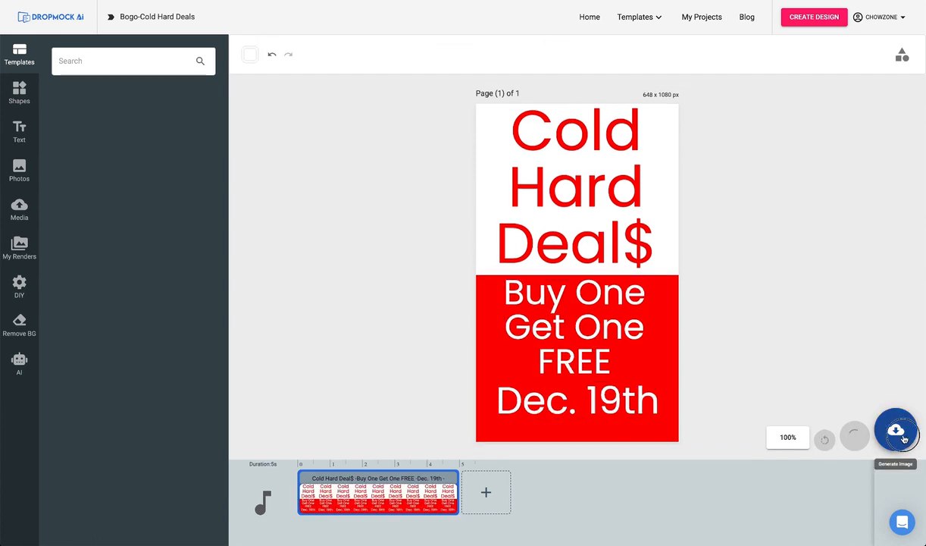
Save and render the finished Bogo-Cold Hard Deals sign design.
click(900, 436)
click(858, 429)
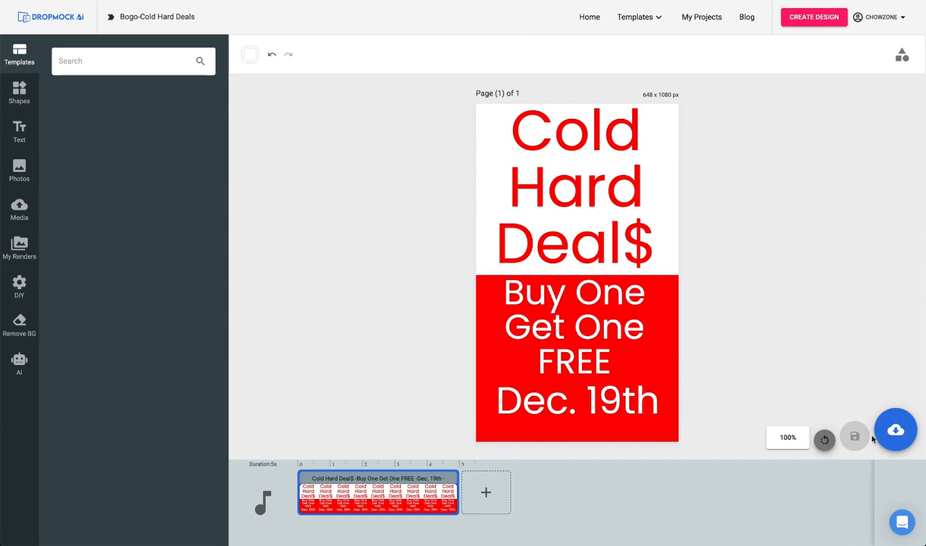
click(895, 429)
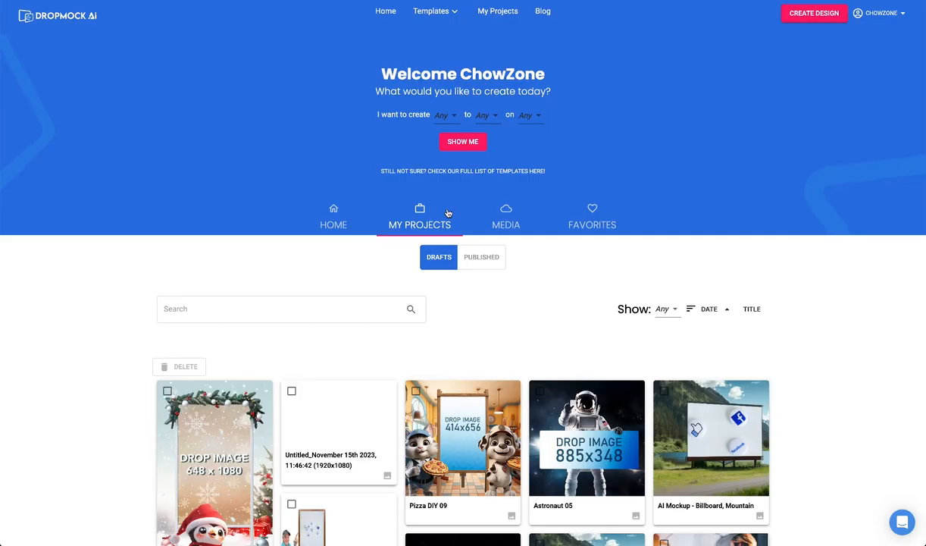
Reopen the penguin video draft and replace its 648 x 1080 placeholder with the rendered Cold Hard Deal$ graphic.
click(257, 391)
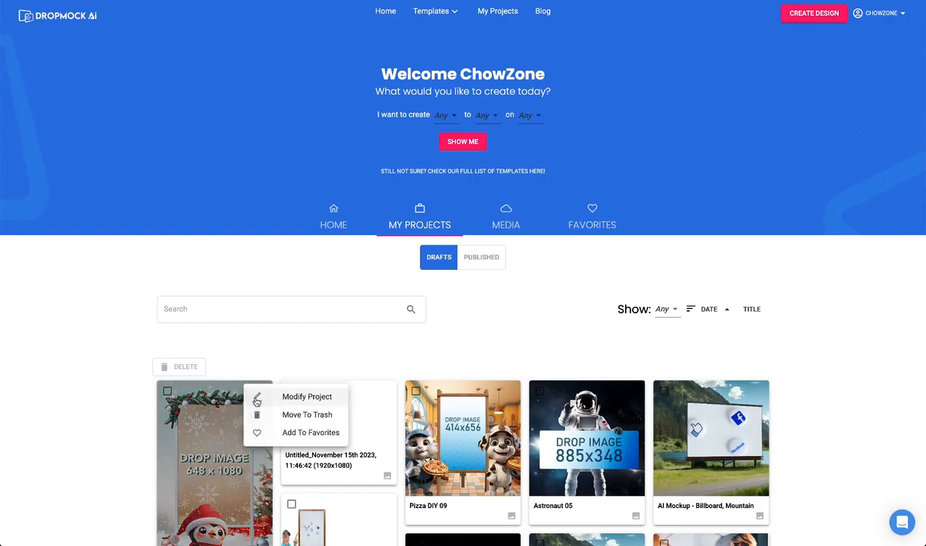
click(289, 397)
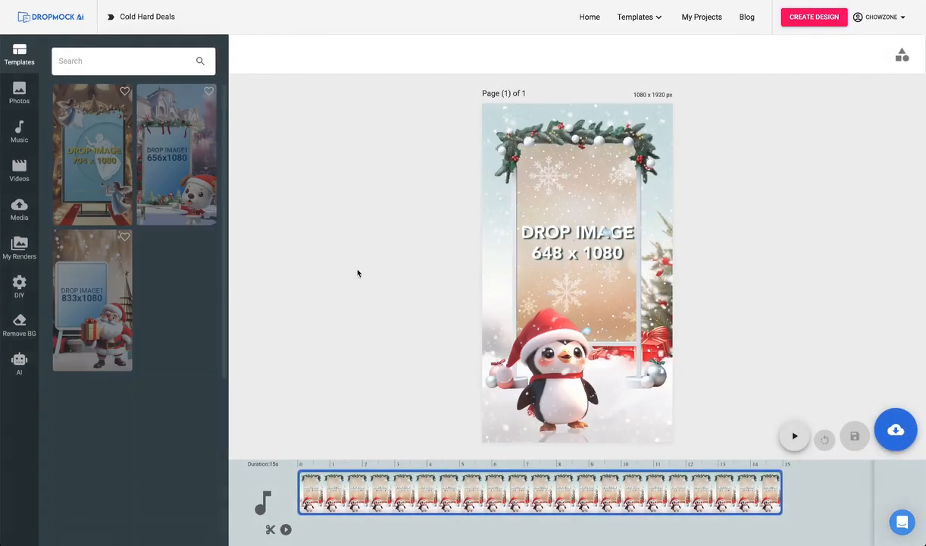
click(574, 232)
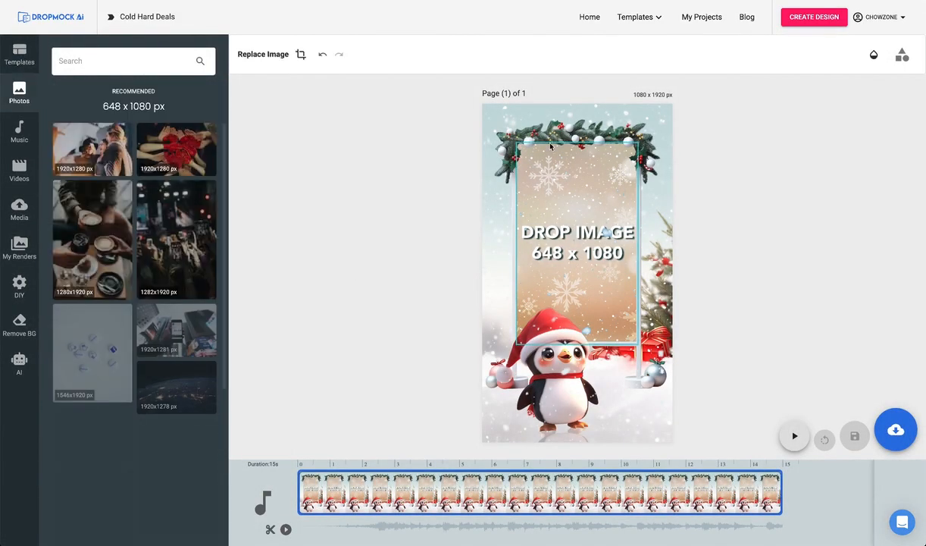
click(19, 245)
click(89, 156)
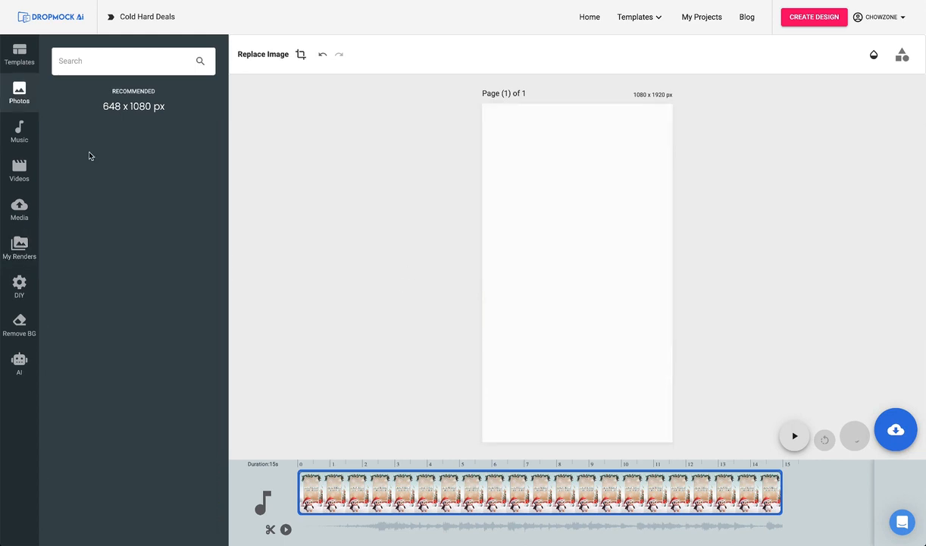
Save the completed penguin mockup as an MP4 video.
click(897, 432)
click(894, 366)
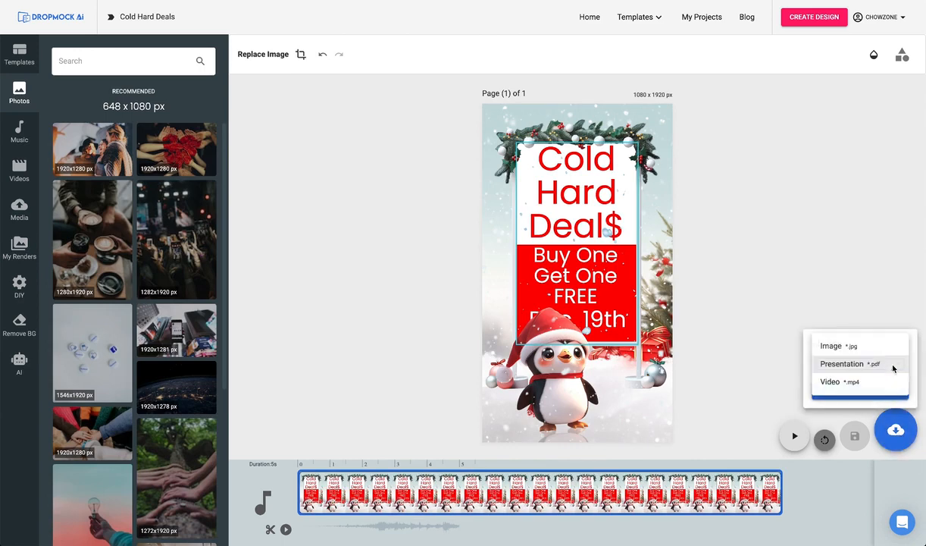
click(862, 383)
click(859, 389)
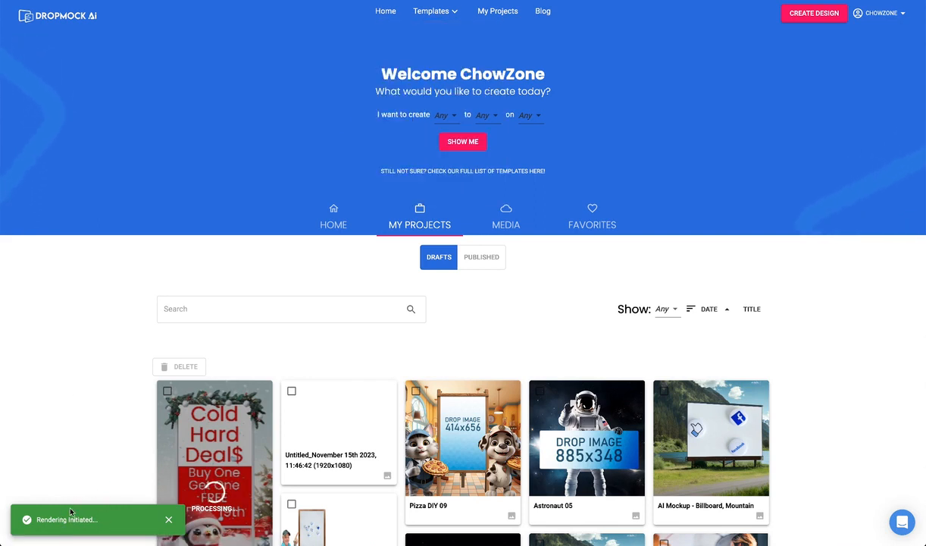
Create a 1920 x 1080 custom design and generate AI images from the prompt "white sandy beach with the ocean on a sunny day".
click(810, 18)
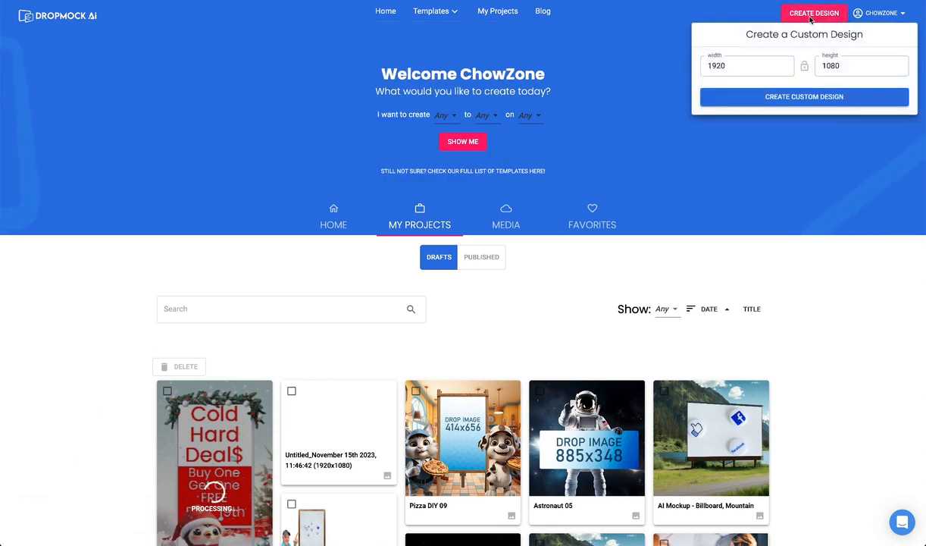
click(803, 98)
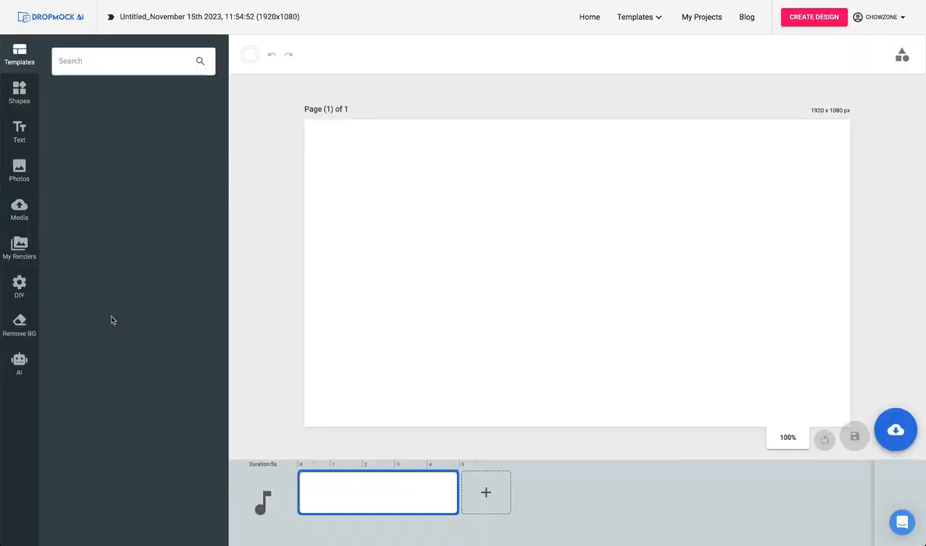
click(20, 364)
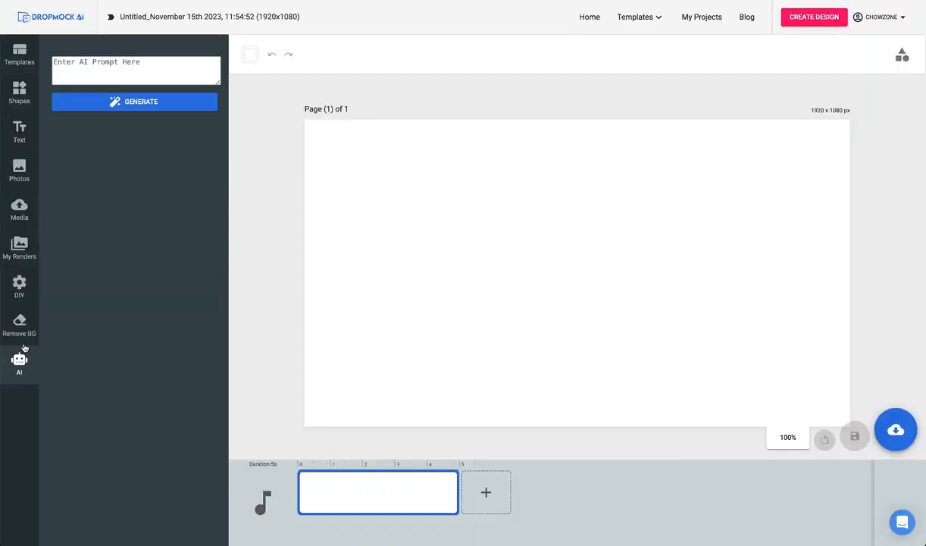
click(77, 68)
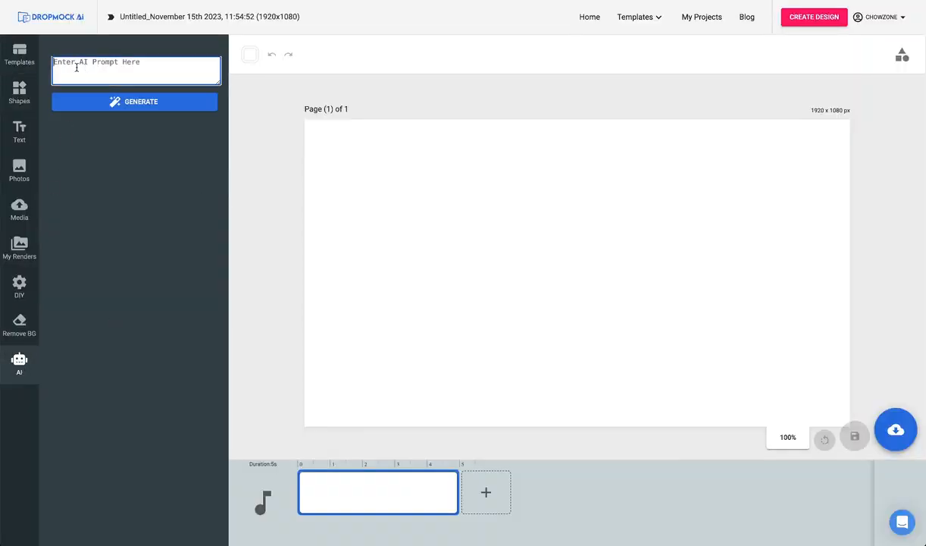
text(white sandy beach with the ocean on a sunn)
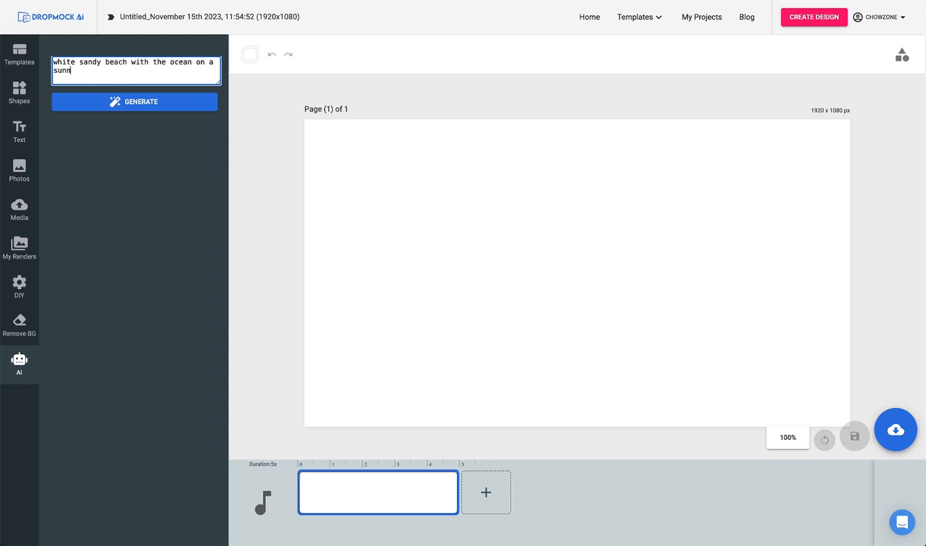
text(ay)
click(148, 105)
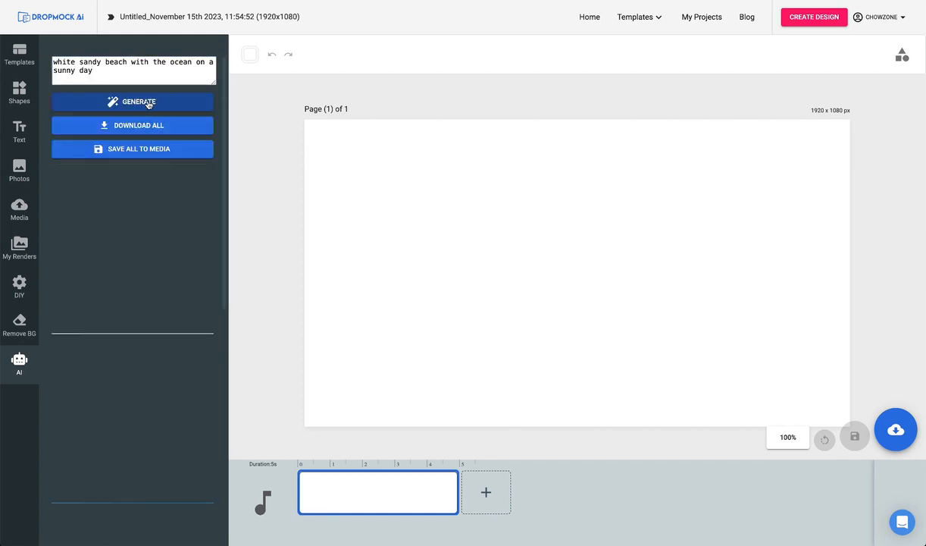
Look through the generated beach images and save them all to the media library.
scroll(175, 157, down, 6)
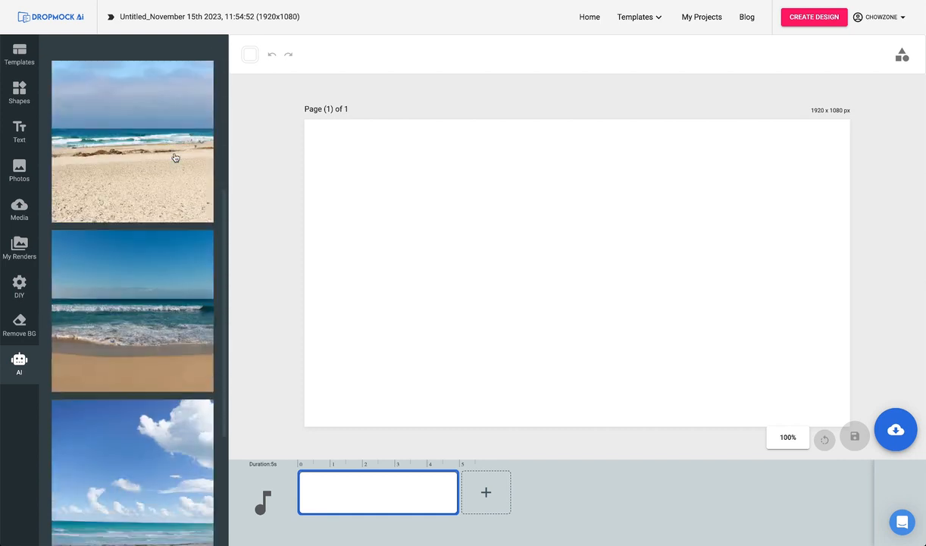
scroll(175, 156, up, 5)
scroll(174, 157, up, 1)
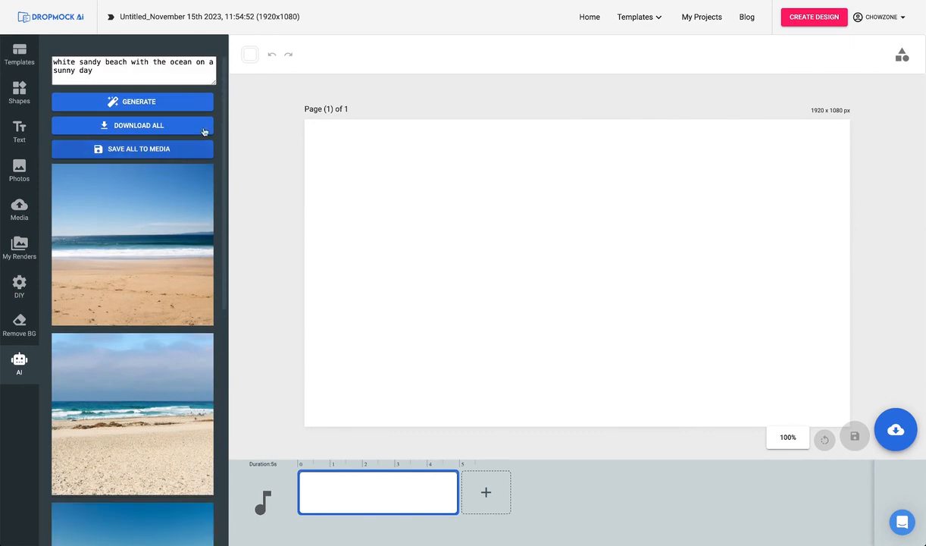
click(132, 151)
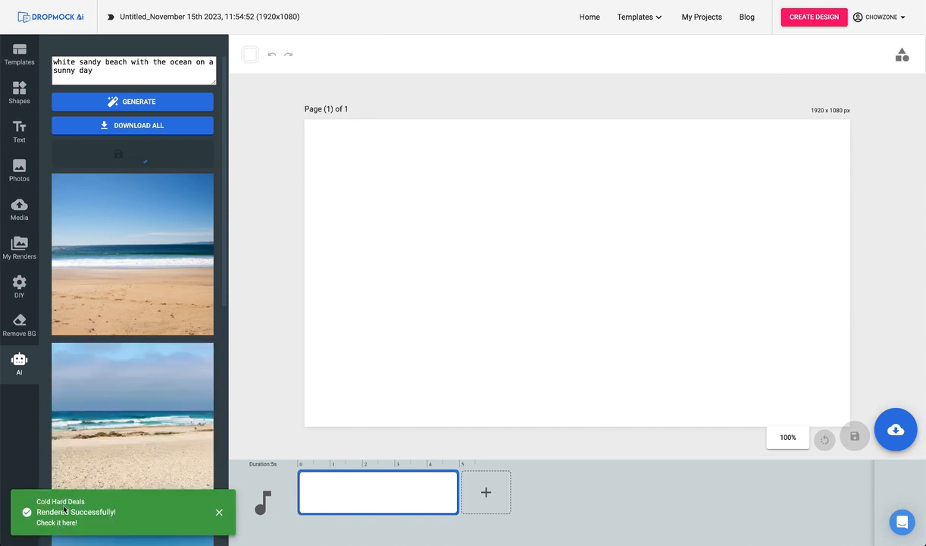
Place the second generated beach image on the canvas and enlarge it to fill the whole page as the background.
scroll(63, 240, down, 3)
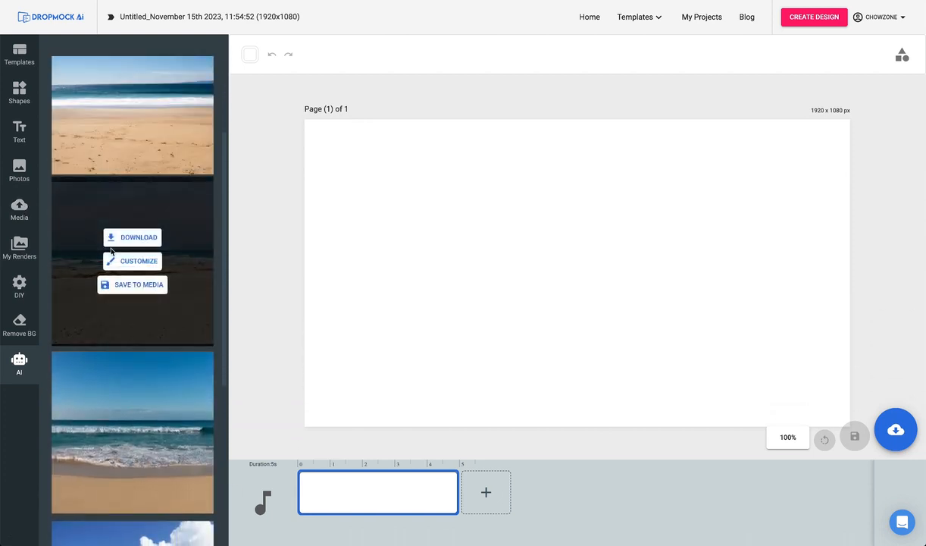
click(139, 261)
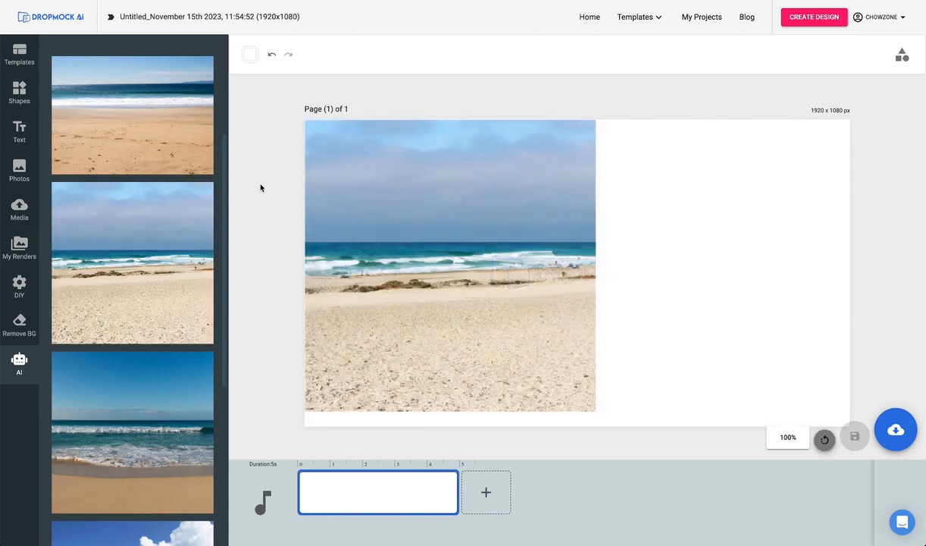
mouse_move(171, 206)
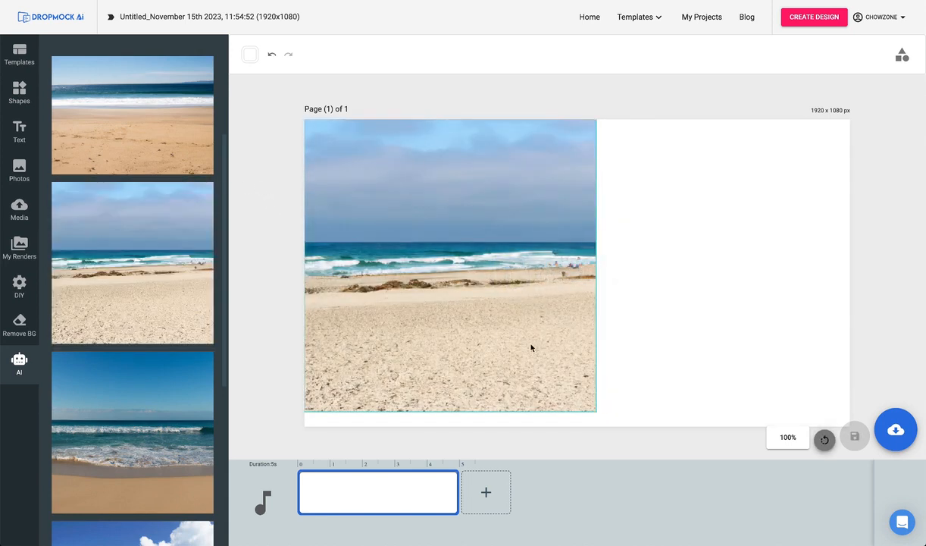
drag(527, 282, 511, 143)
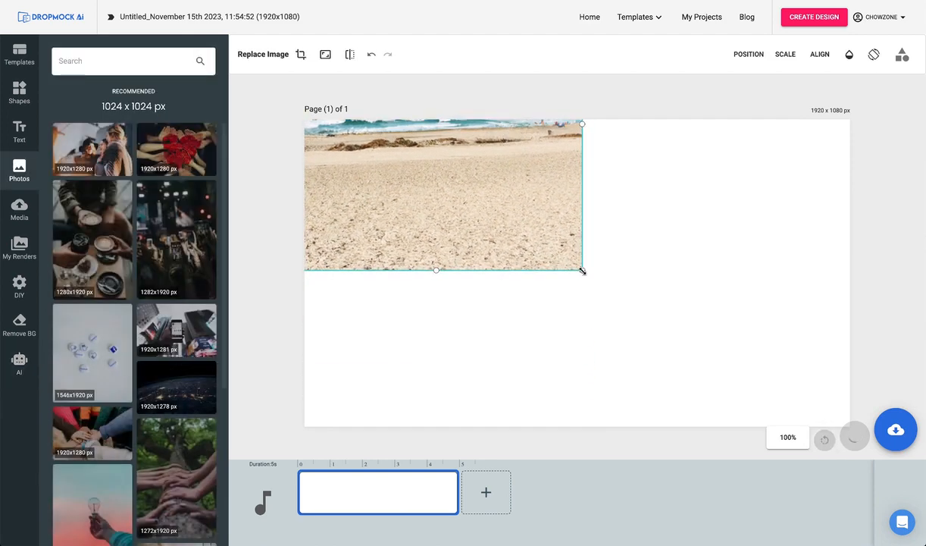
drag(582, 271, 885, 539)
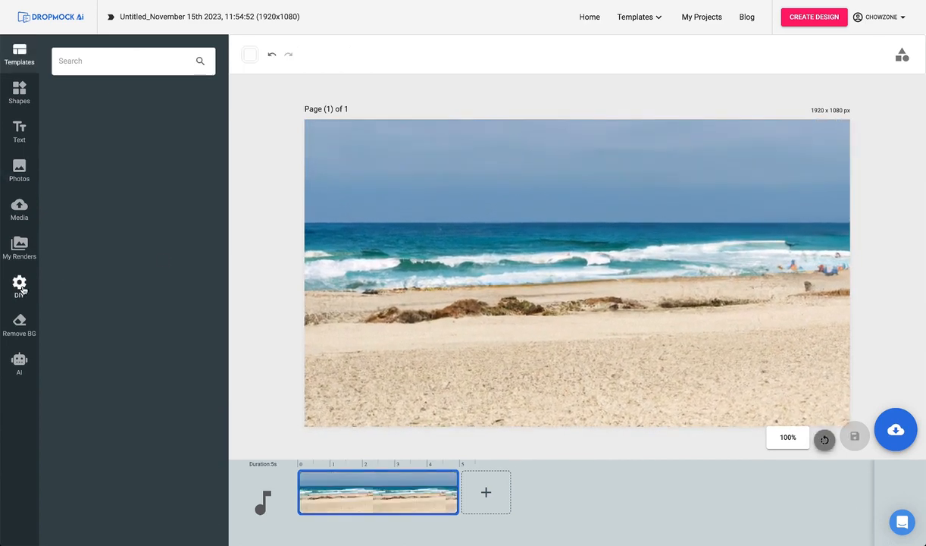
Add the Sign-13_hd.png banner with the 547x753 placeholder from the DIY banners to the beach scene.
click(23, 291)
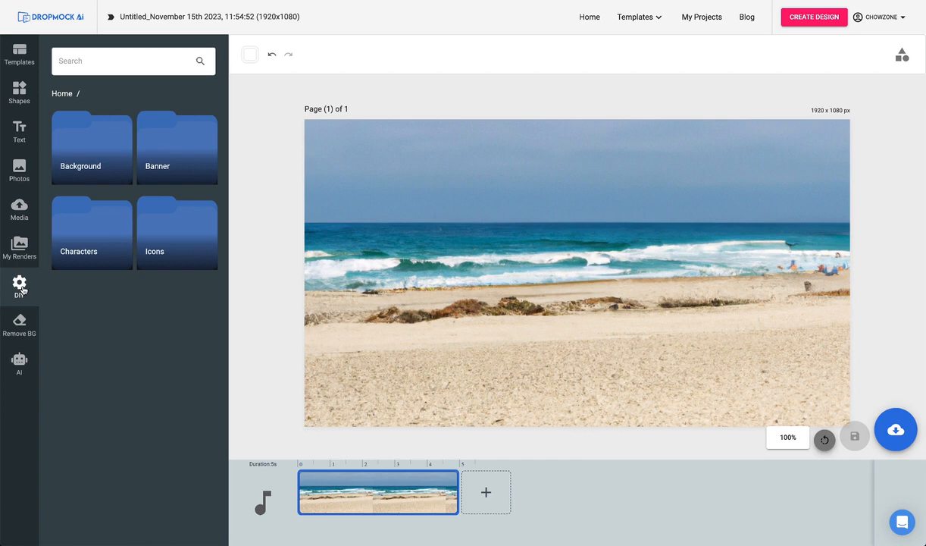
click(170, 142)
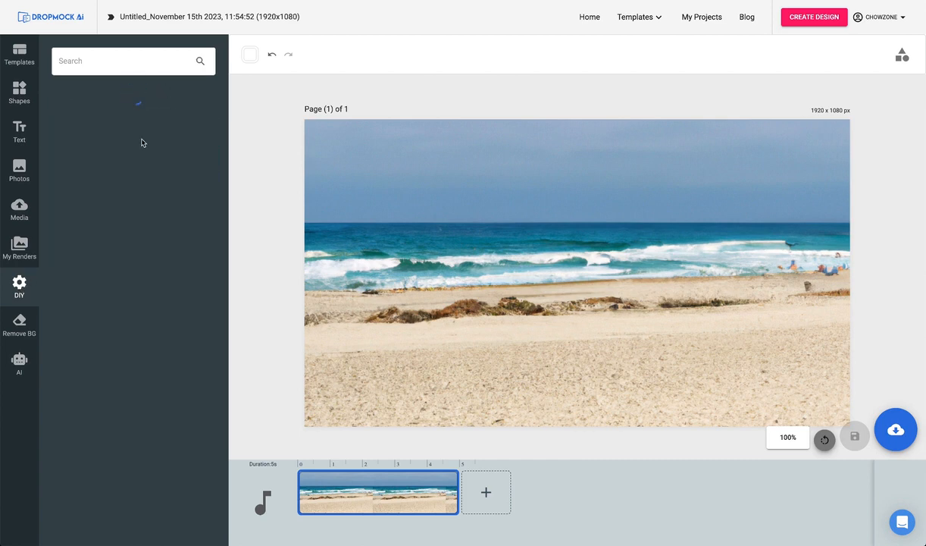
scroll(140, 224, down, 3)
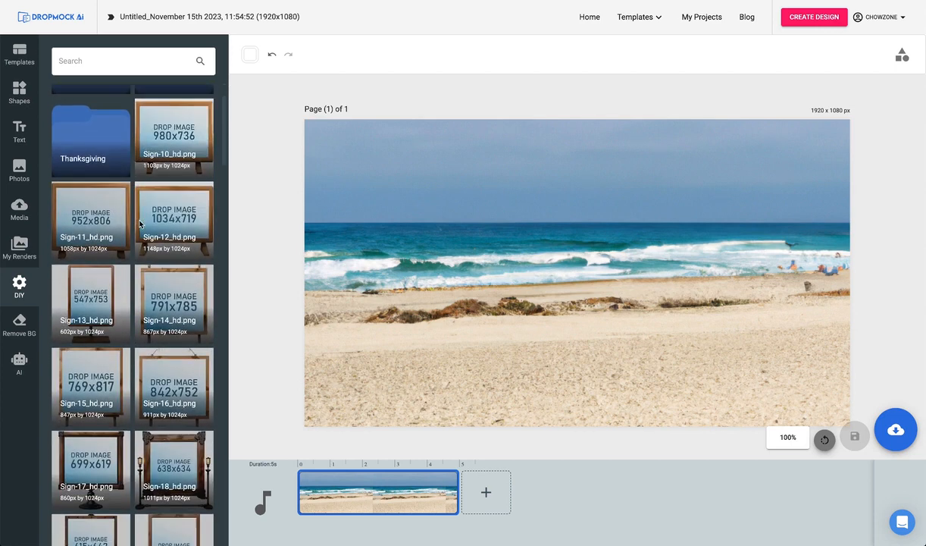
scroll(140, 224, down, 1)
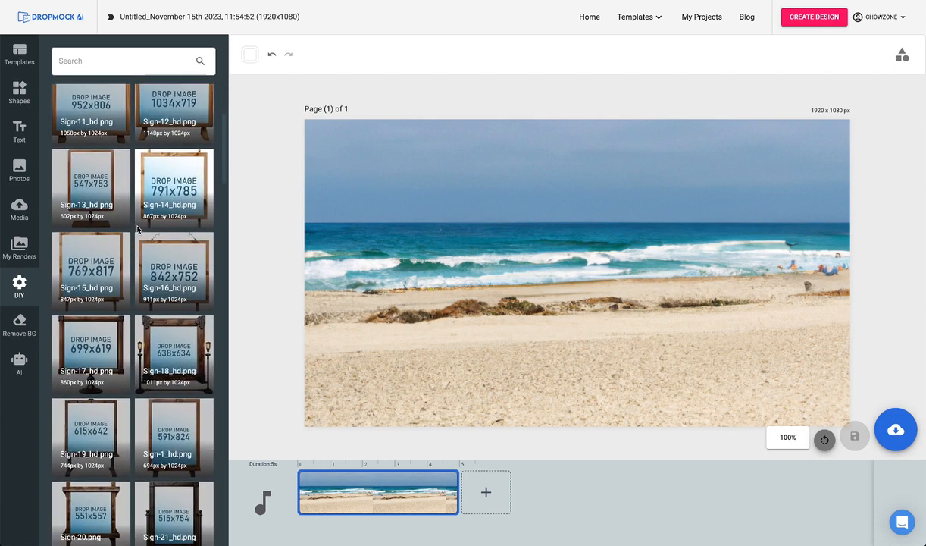
click(96, 190)
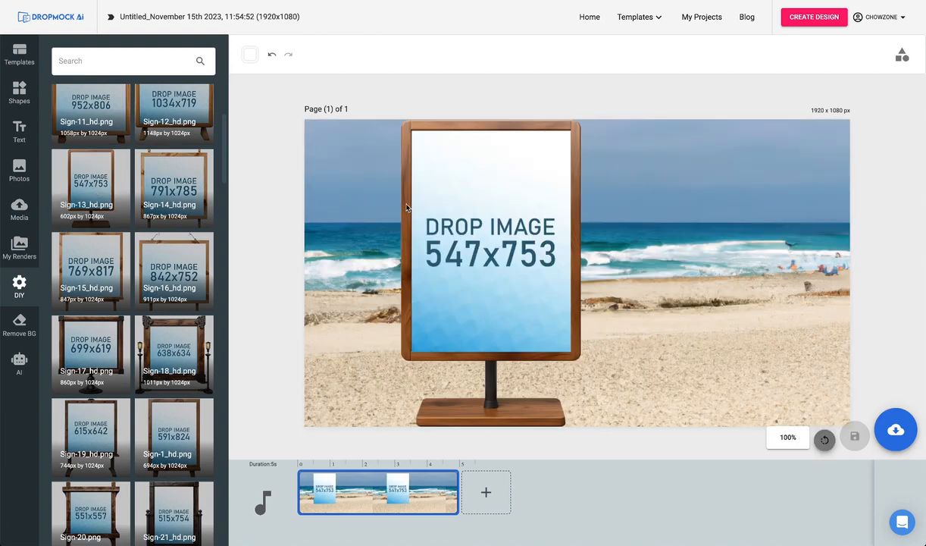
Move the wooden sign to the right side of the beach scene and shrink it slightly to fit the page height.
drag(406, 206, 619, 201)
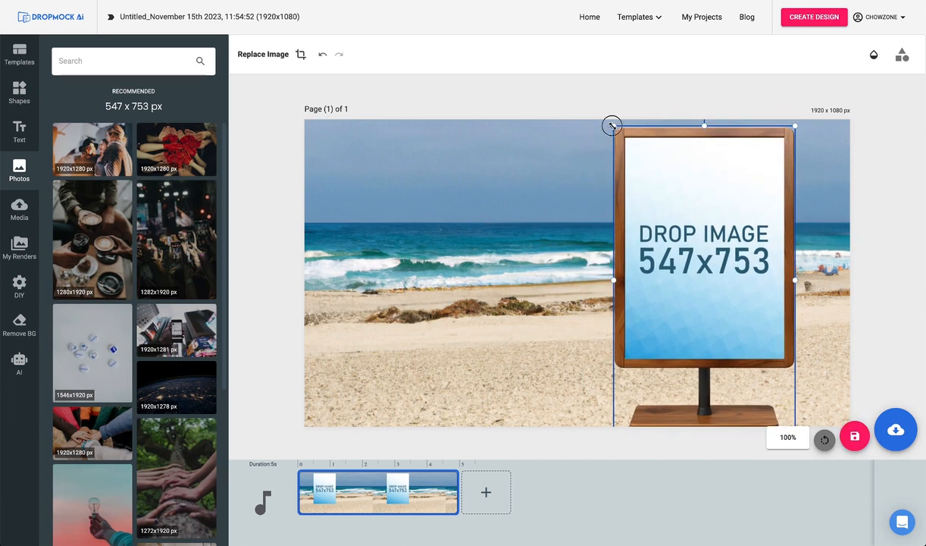
drag(612, 126, 637, 131)
drag(636, 182, 660, 172)
click(513, 221)
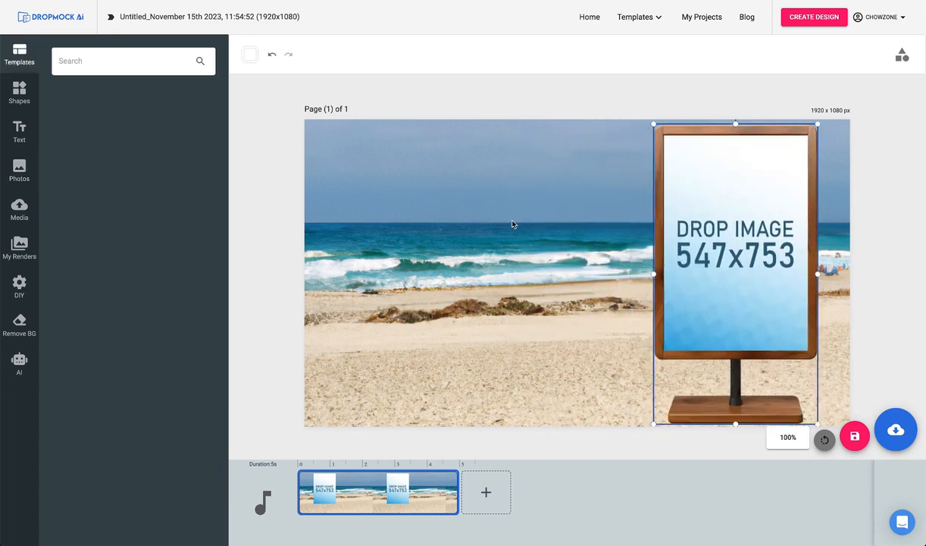
click(512, 224)
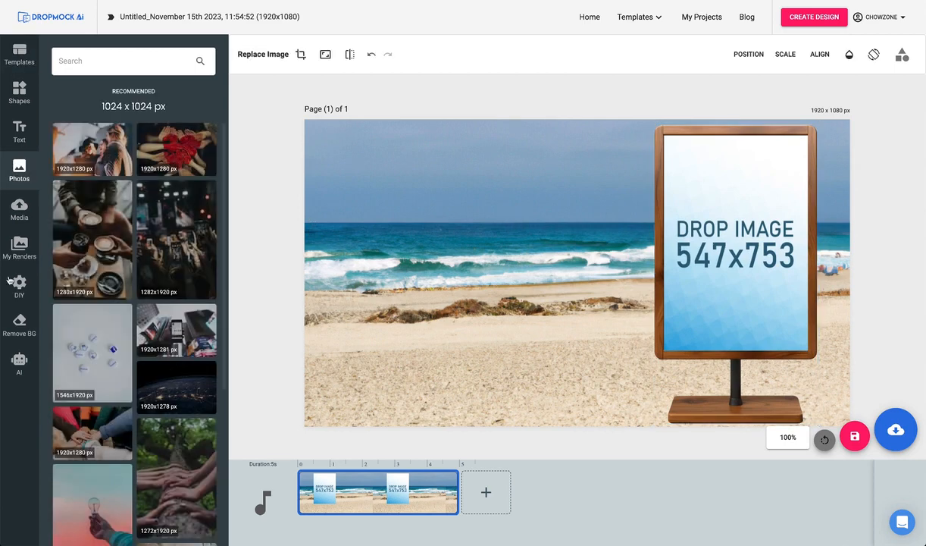
Add the karate26.png couple from the DIY Martial Arts characters to the beach scene.
click(24, 299)
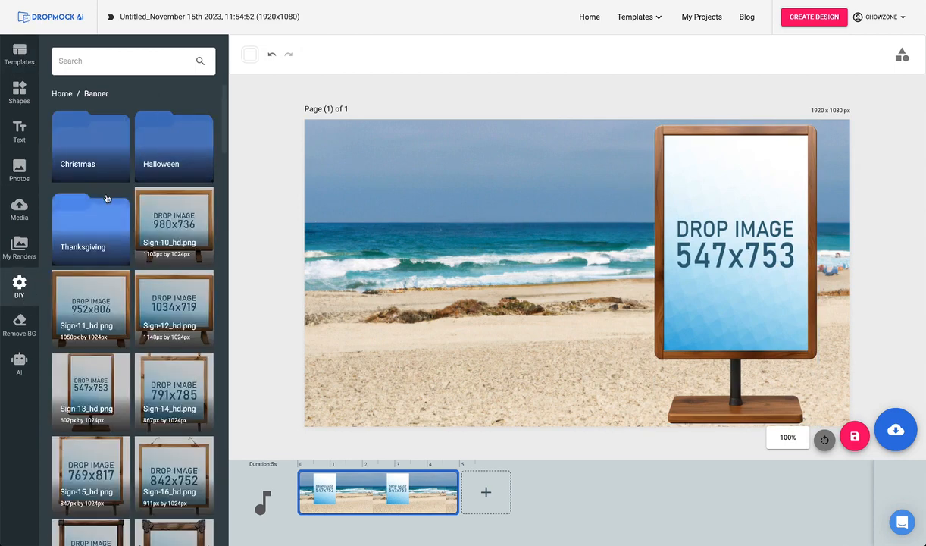
click(61, 94)
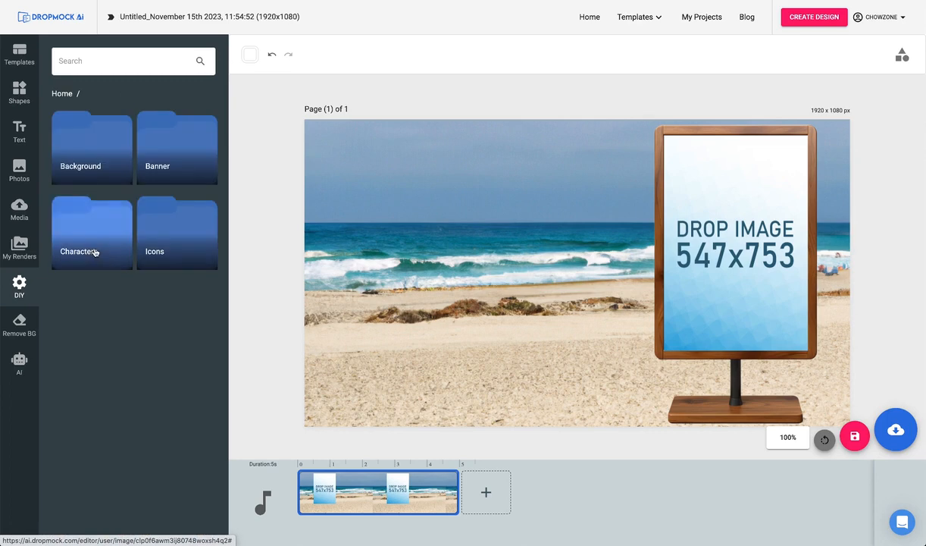
click(93, 226)
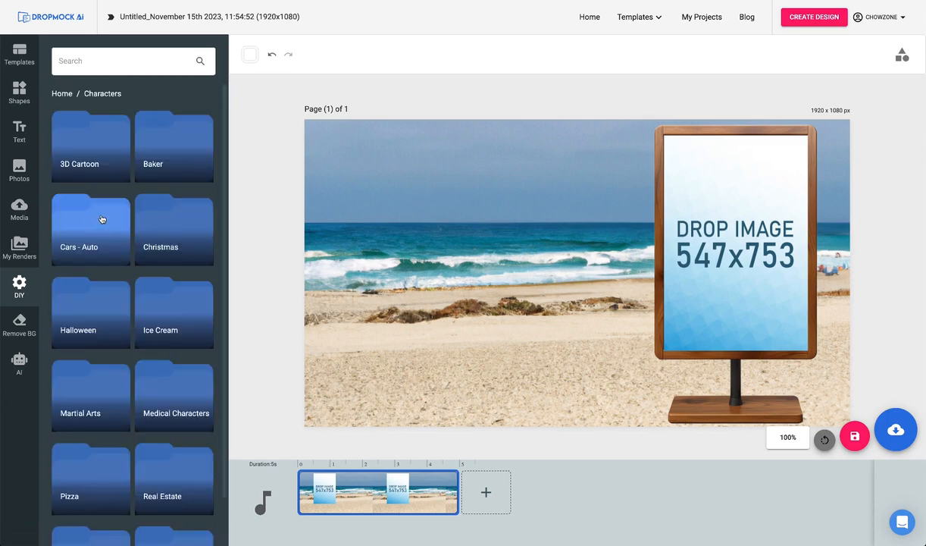
scroll(101, 219, down, 1)
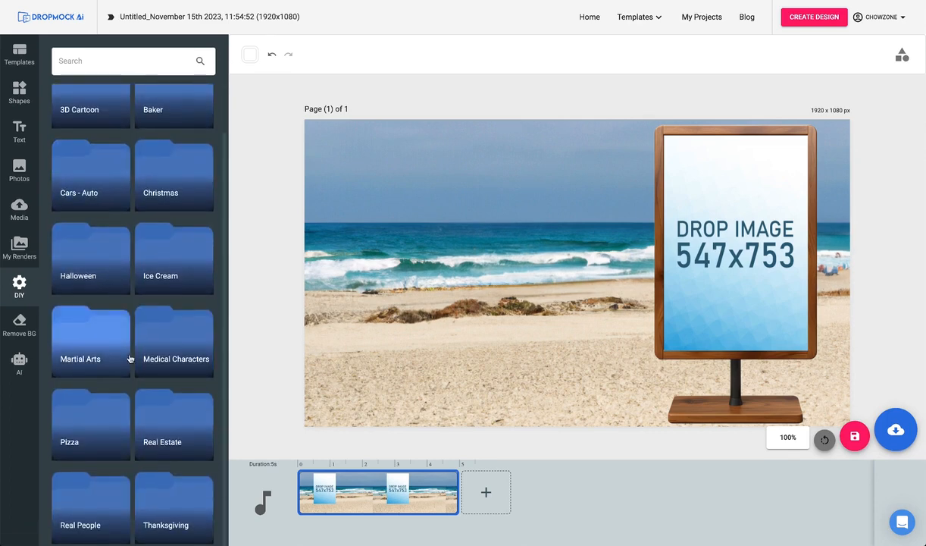
scroll(108, 235, up, 1)
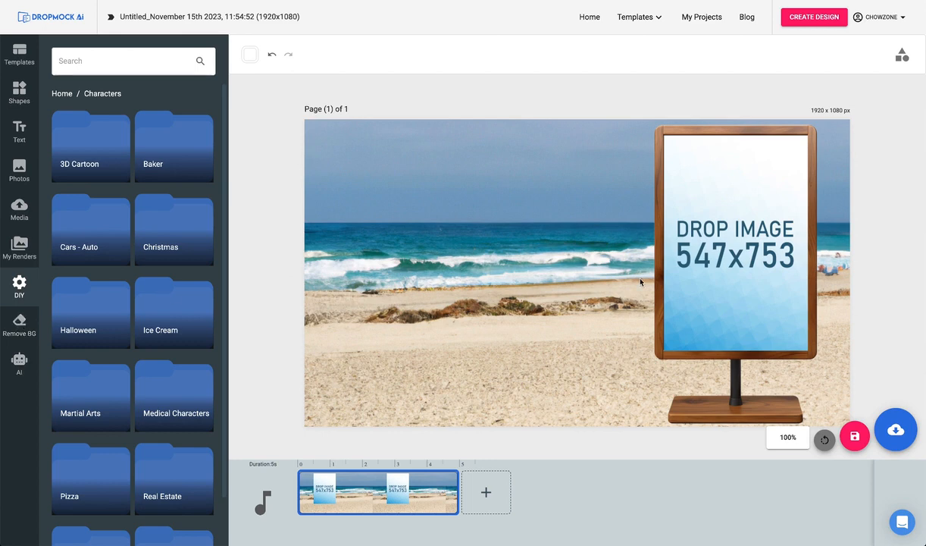
scroll(79, 296, down, 1)
click(99, 346)
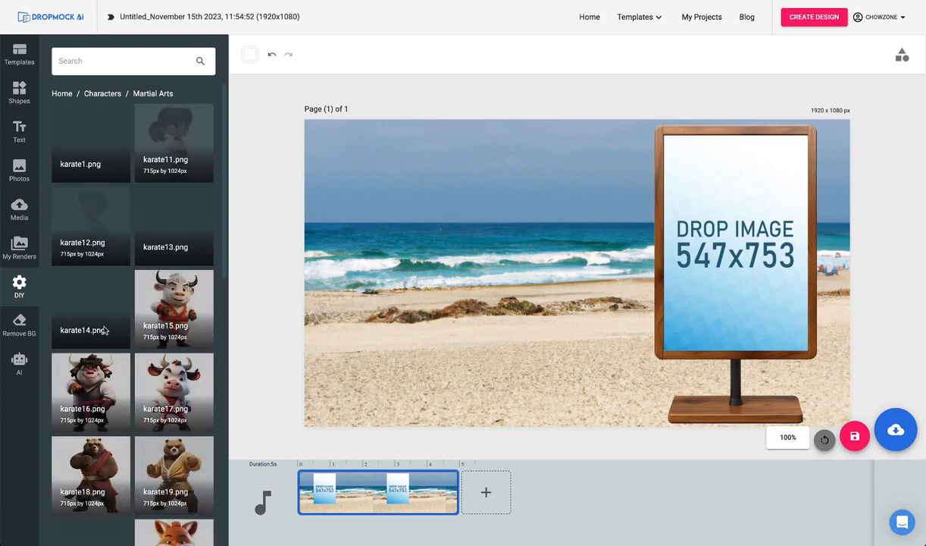
scroll(115, 224, down, 10)
click(166, 152)
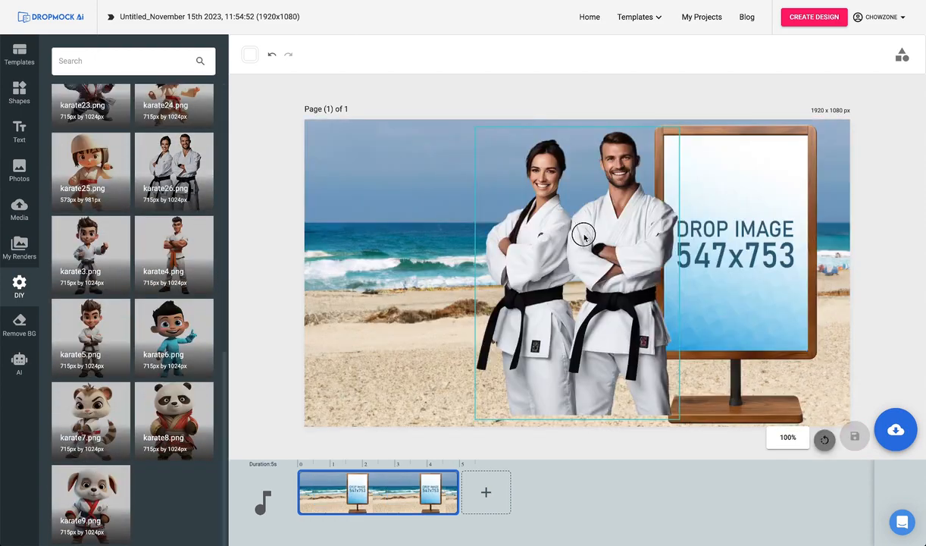
Move and enlarge the karate couple on the left side of the beach, and save the mockup as a JPG named "Martial Arts Studio 1".
drag(583, 236, 413, 250)
drag(507, 139, 526, 120)
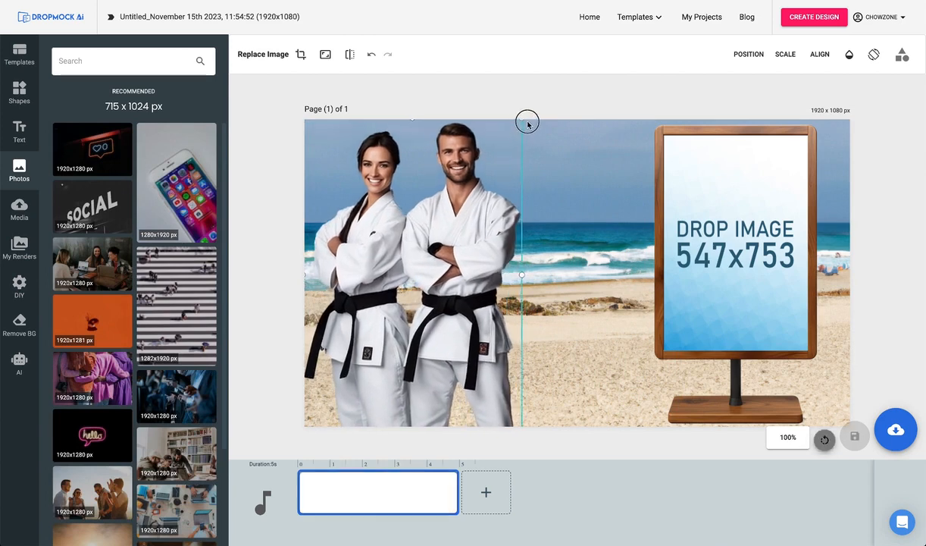
click(574, 101)
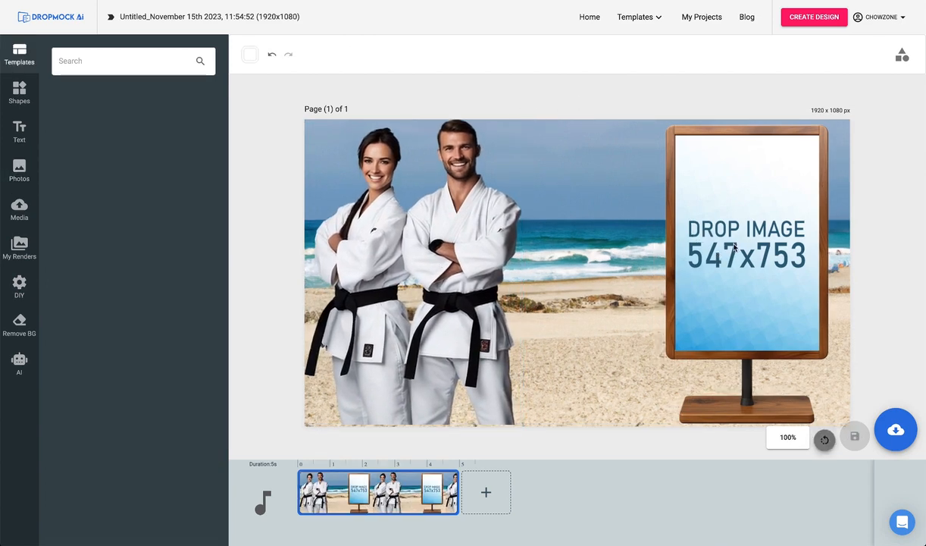
click(894, 429)
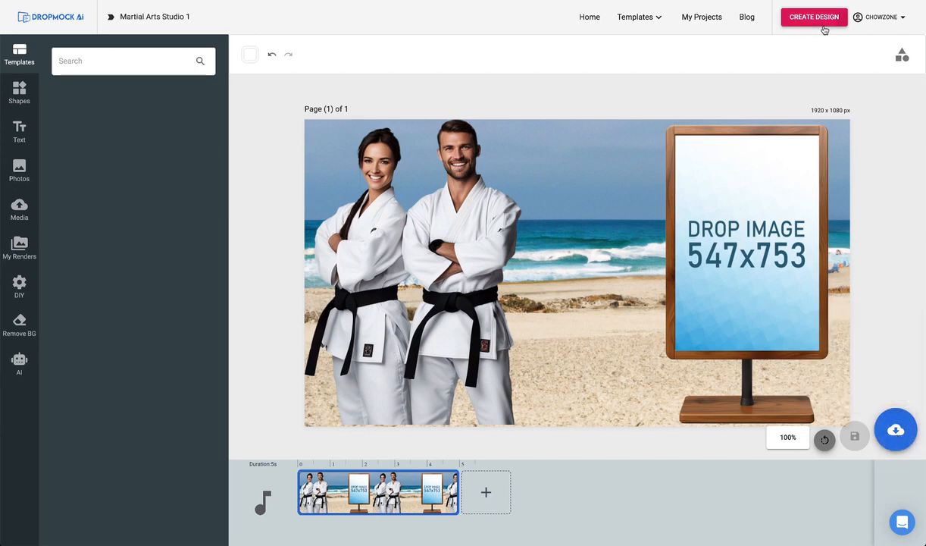
Create a new custom design 547 wide by 753 high to match the sign's placeholder.
click(818, 21)
click(732, 71)
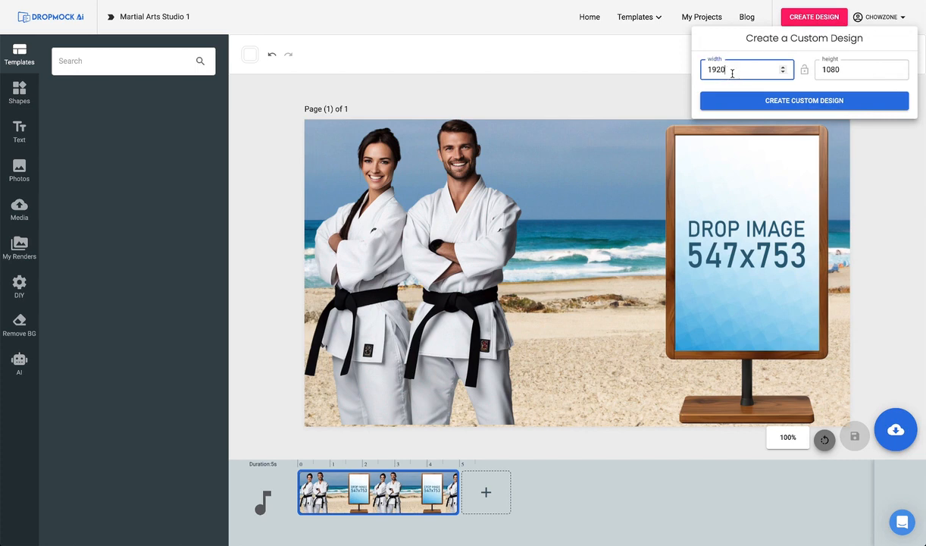
text(547)
key(Tab)
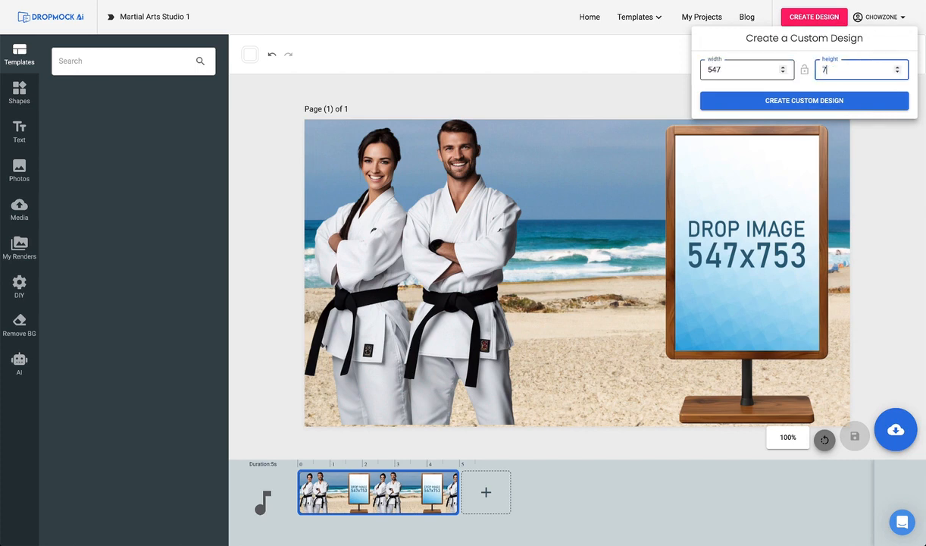
key(Return)
Search the stock photos for "martial arts" and fill the page with the sunset beach karate photo.
click(19, 132)
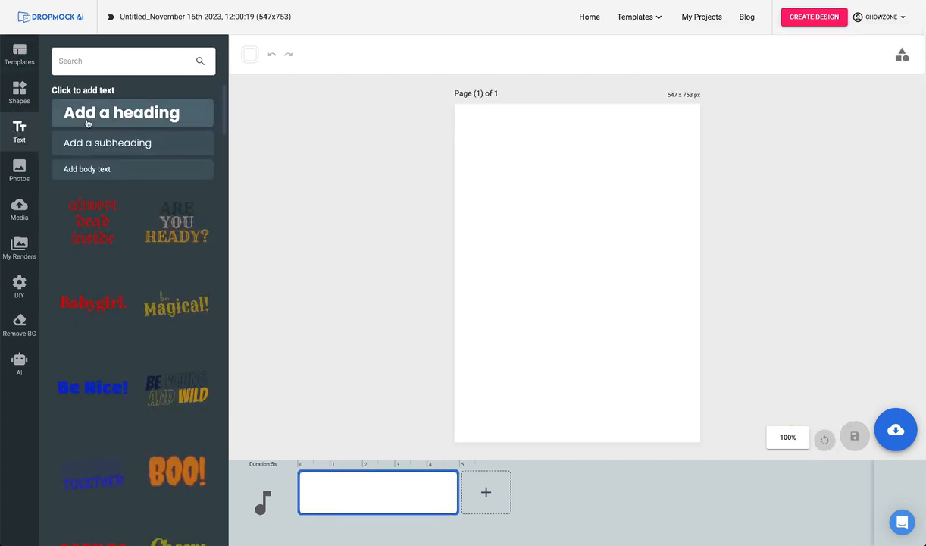
click(21, 165)
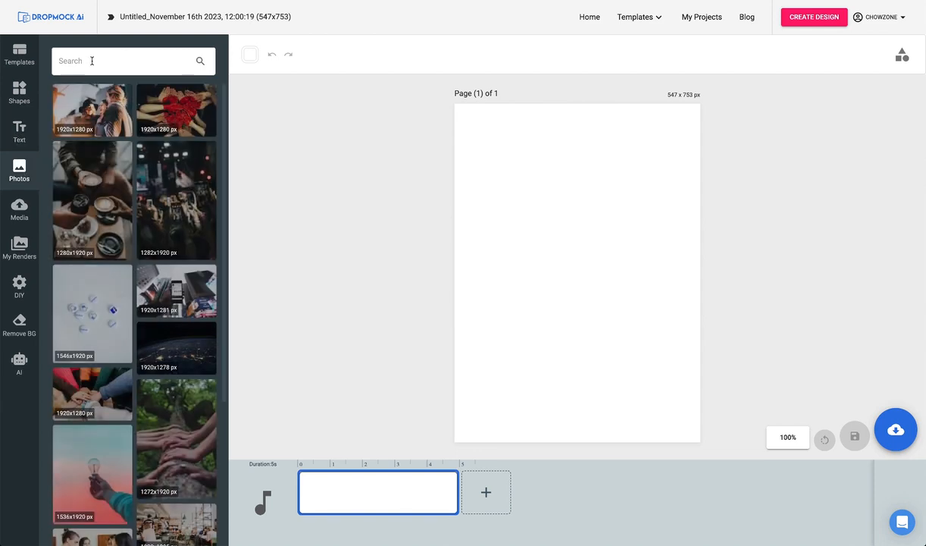
click(91, 61)
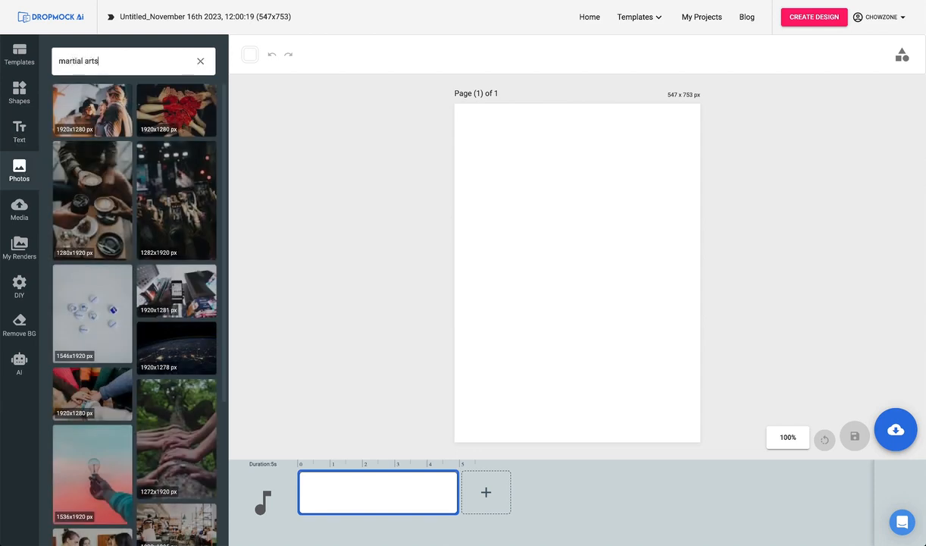
key(Return)
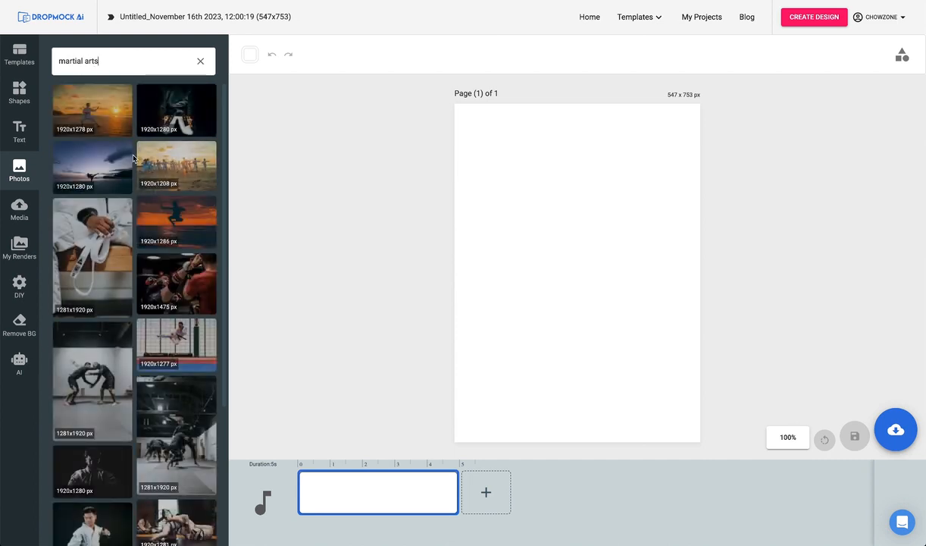
click(108, 119)
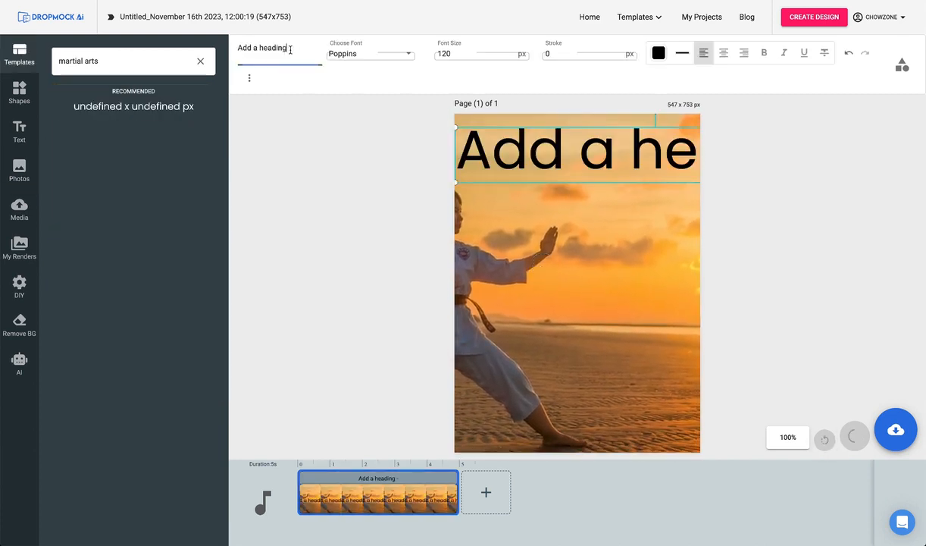
Add the right-aligned white heading "FREE Month of Martial Arts" along the right side of the photo.
triple_click(290, 49)
text(FRE)
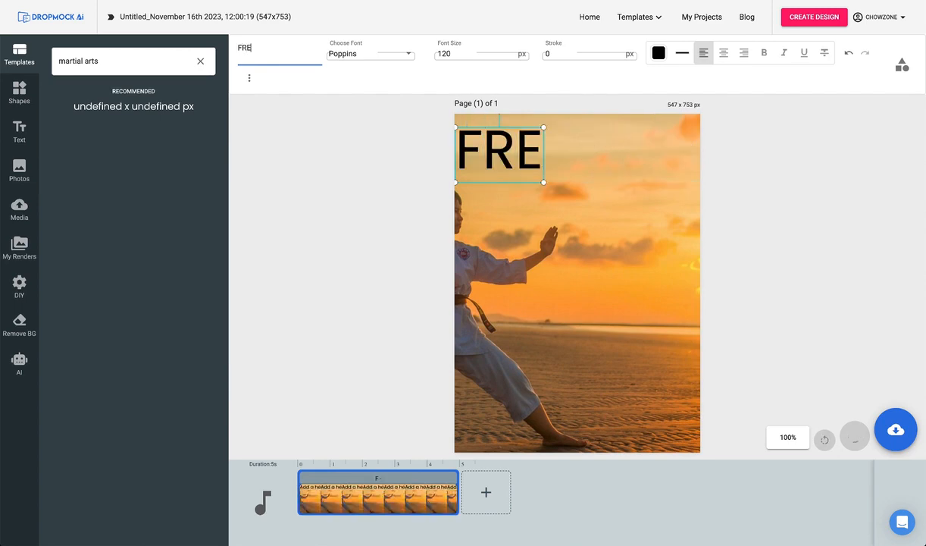
text(E Month of Martial Arts)
click(744, 52)
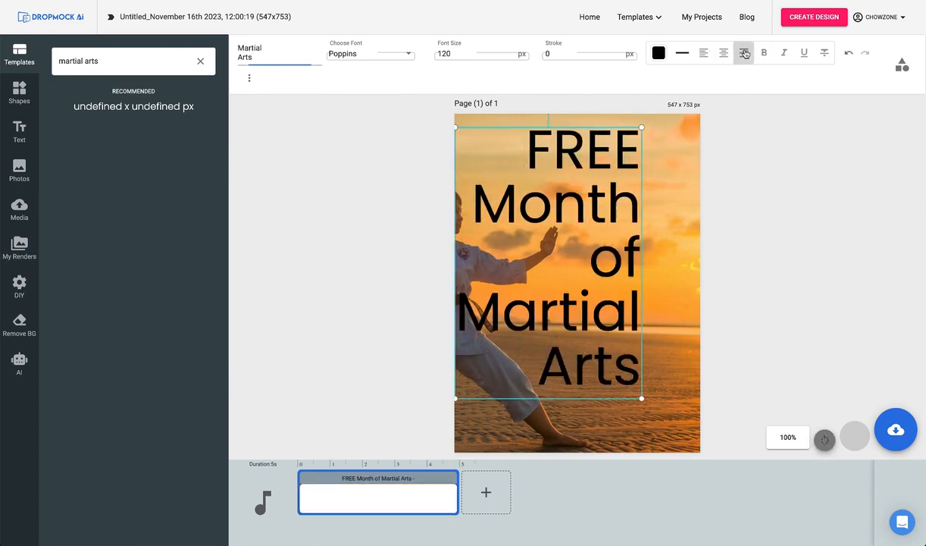
drag(557, 216, 610, 206)
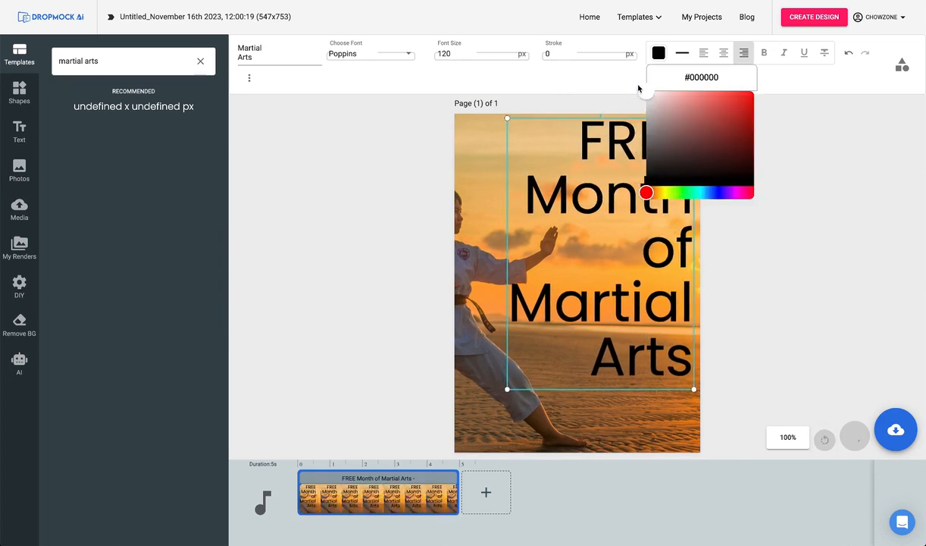
click(646, 94)
Save the graphic as a JPG named "Martial Arts 1 - image" and reopen the published "Martial Arts Studio 1" project for modification.
click(896, 429)
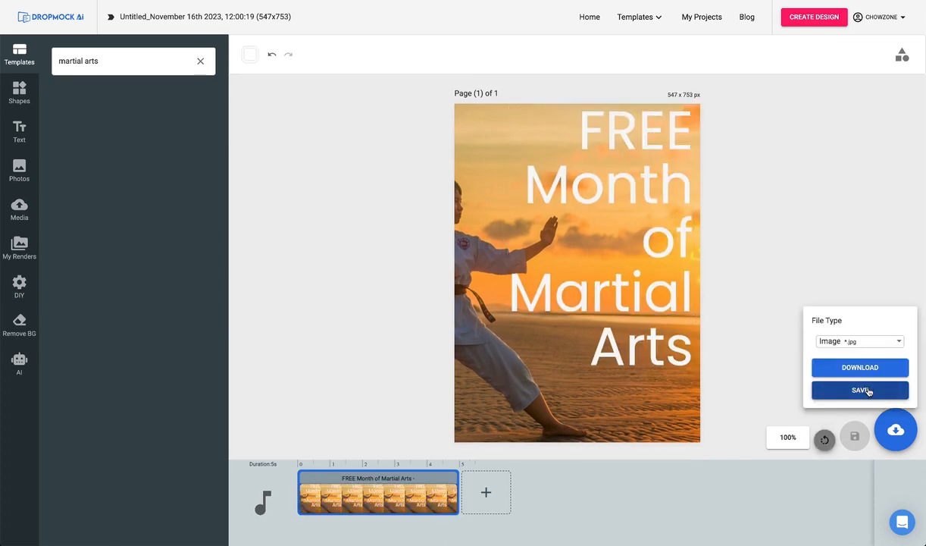
click(868, 390)
click(709, 16)
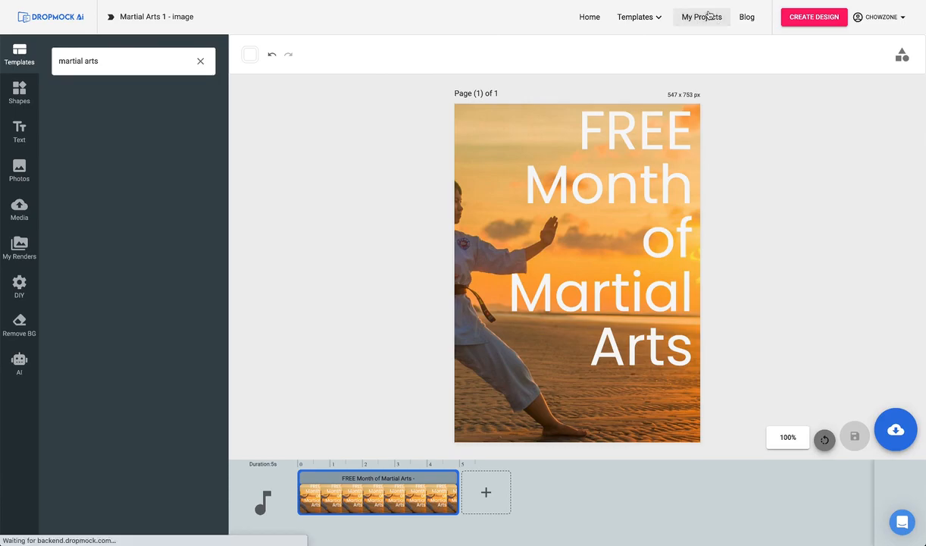
click(481, 256)
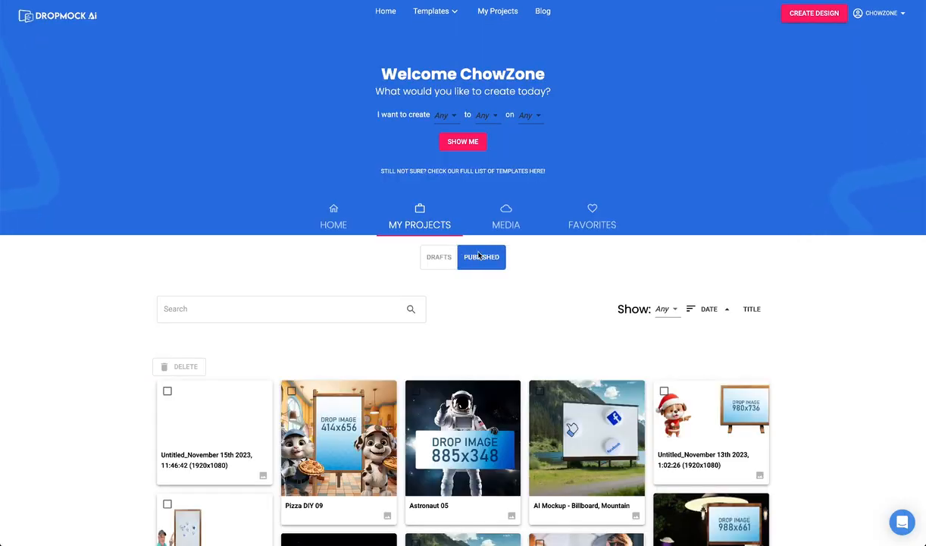
scroll(311, 328, down, 1)
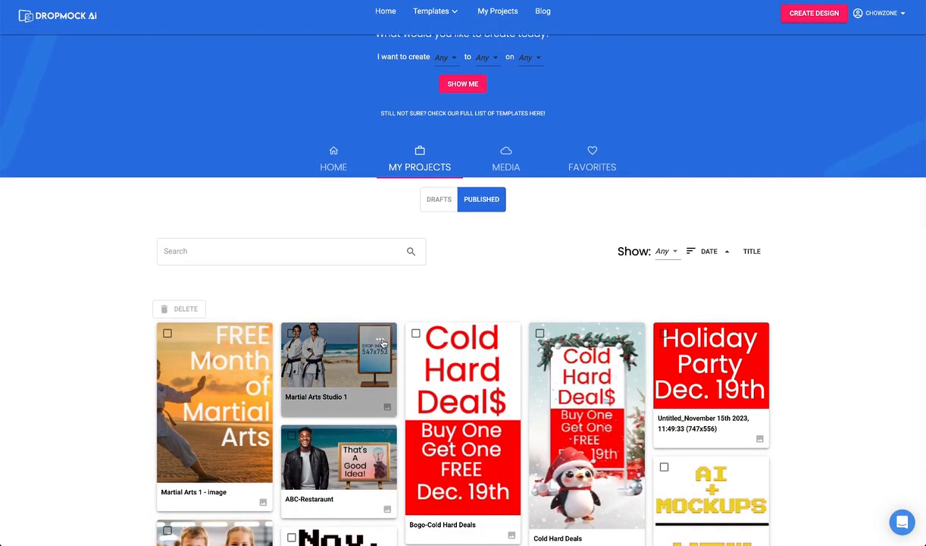
click(383, 343)
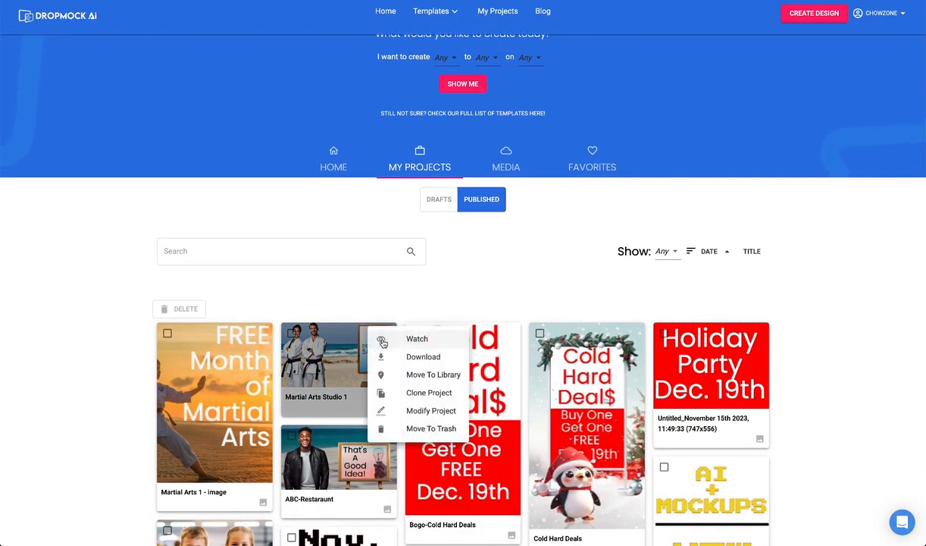
click(411, 415)
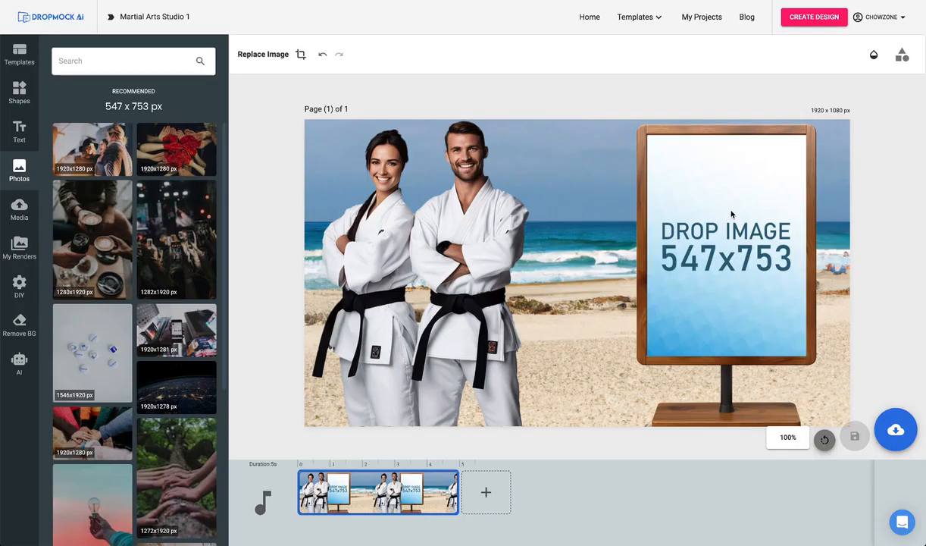
Replace the wooden sign's placeholder with the saved "Martial Arts 1 - image" render.
click(731, 214)
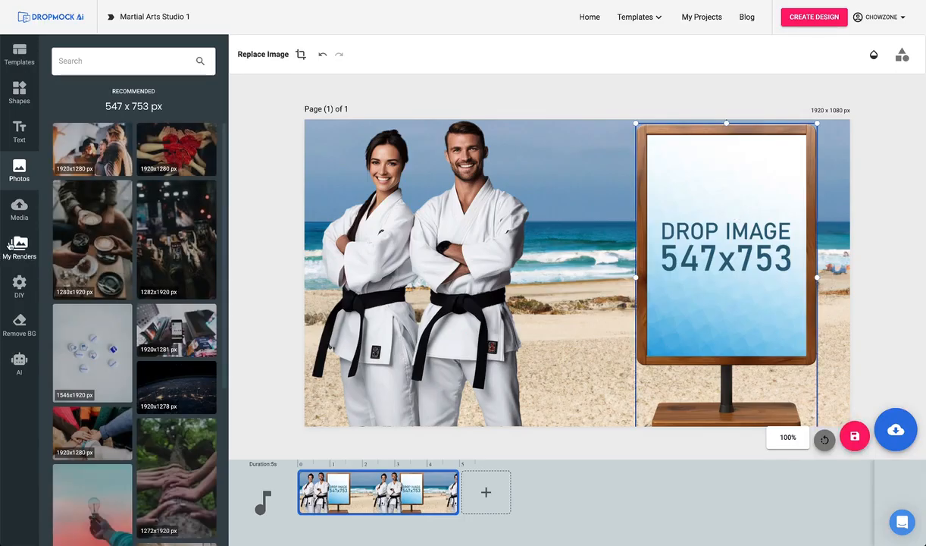
click(10, 242)
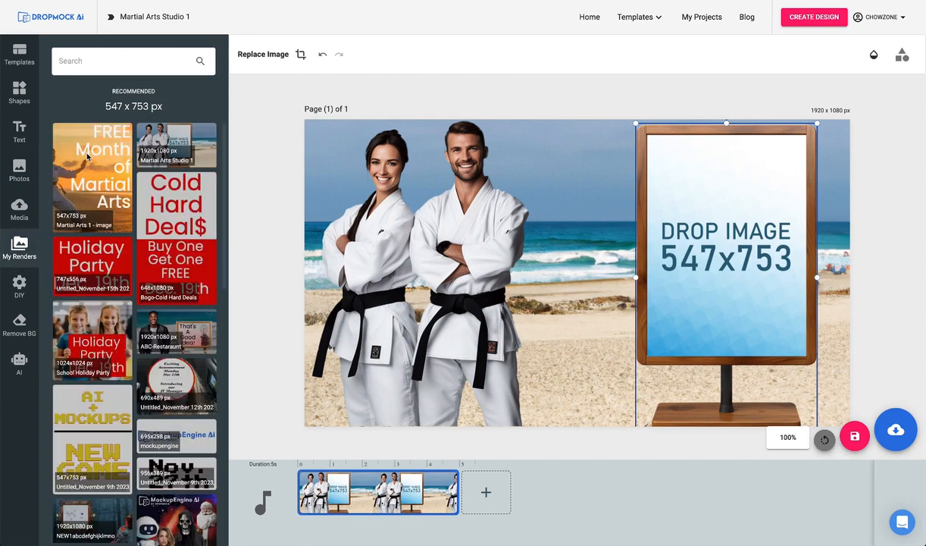
click(87, 156)
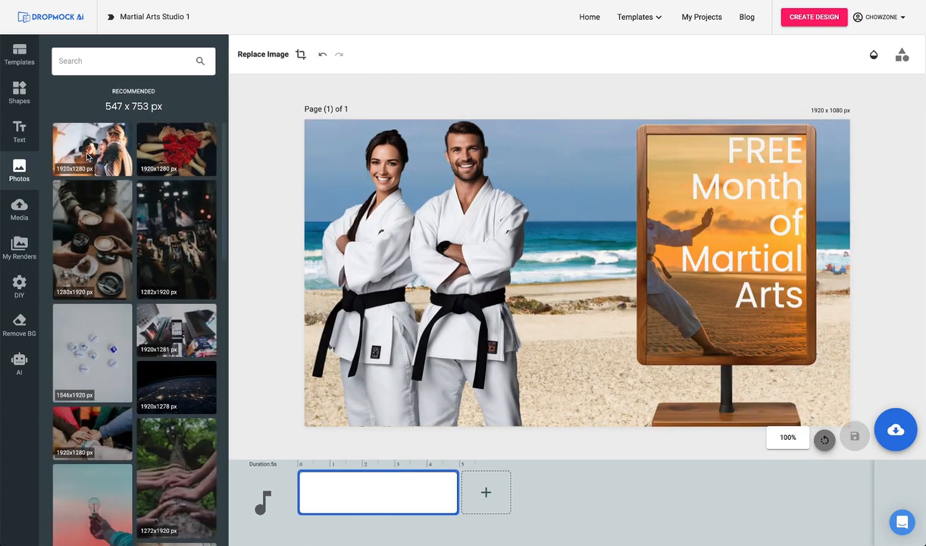
Add a heading reading "Call:" followed by the studio's phone number to the beach scene.
click(19, 128)
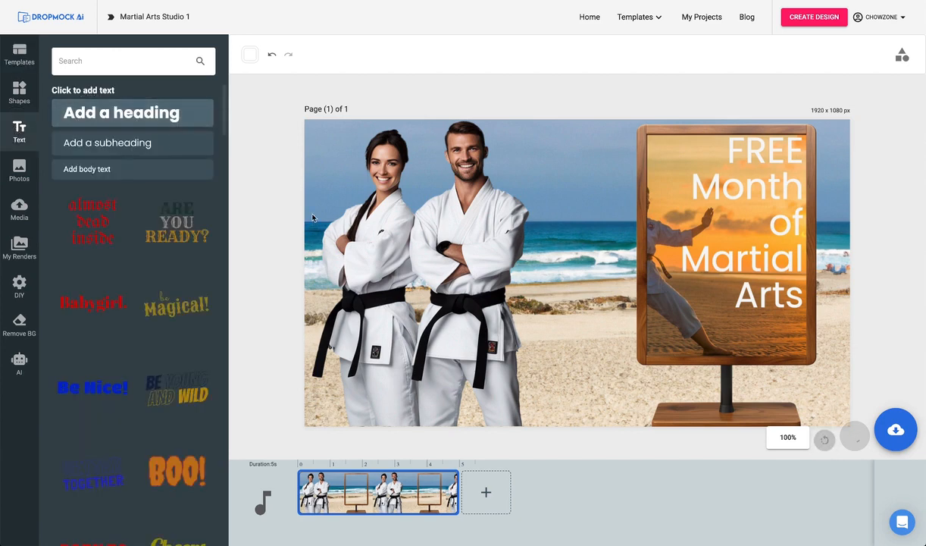
click(121, 112)
drag(513, 331, 652, 414)
triple_click(273, 47)
text(C)
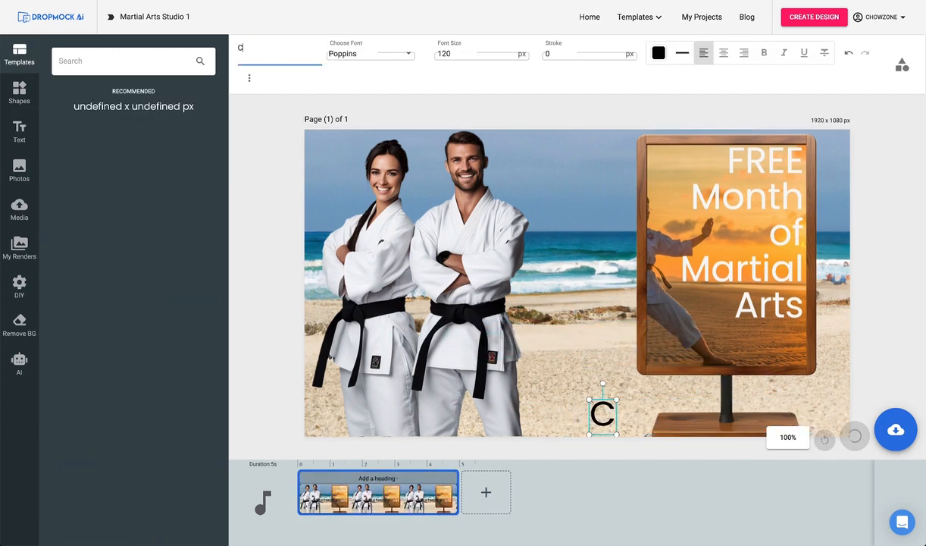
text(all: 777-777-7777)
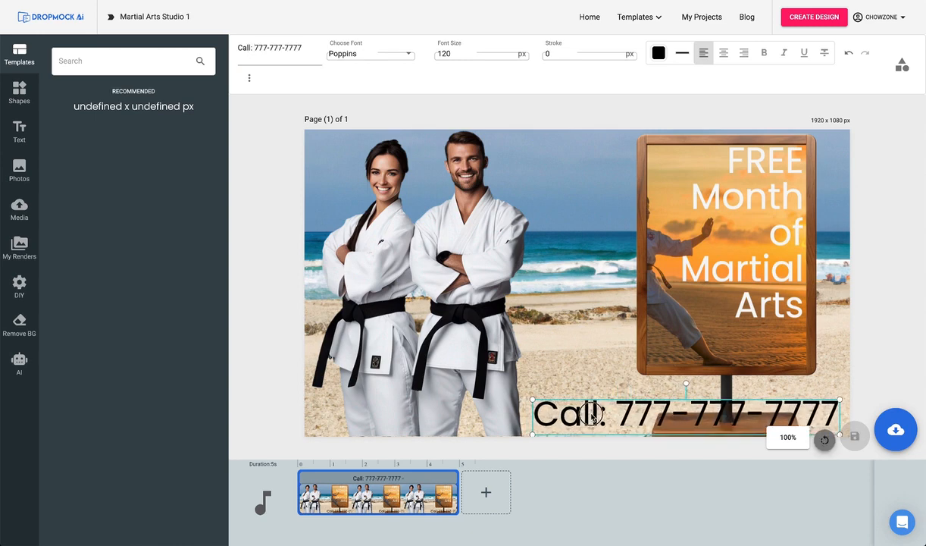
Add a black rectangular bar across the base of the sign and color the phone heading white.
click(14, 91)
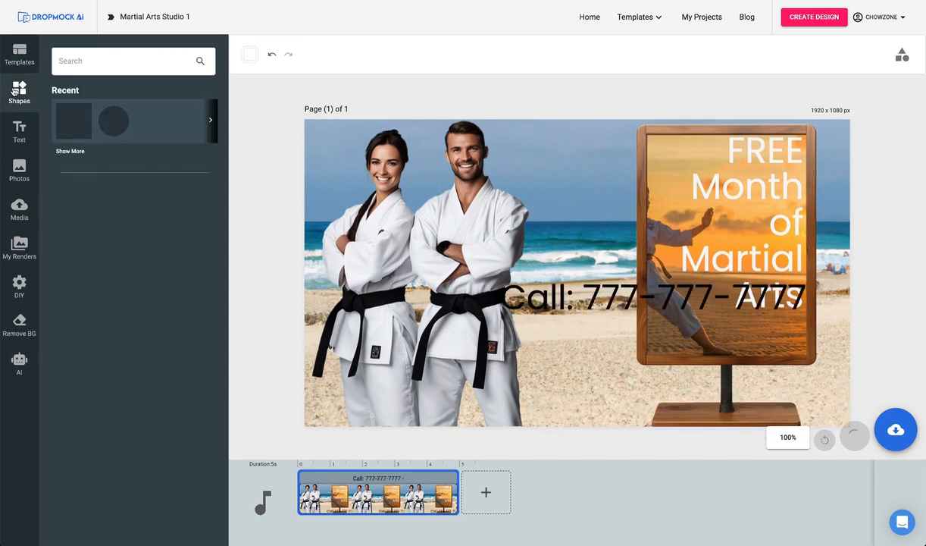
click(67, 118)
click(659, 52)
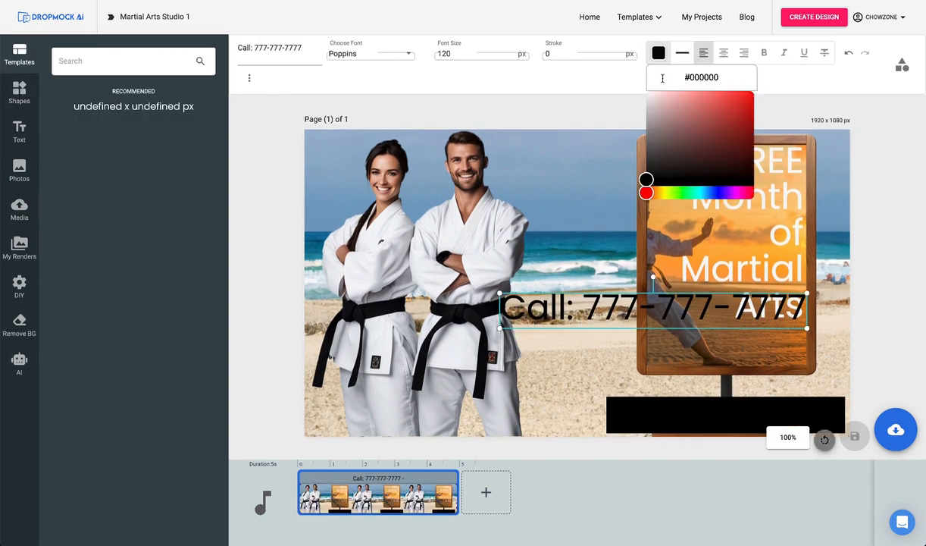
click(648, 91)
Bring the phone heading to the front and fit it inside the black bar below the sign.
drag(622, 305, 654, 389)
right_click(655, 390)
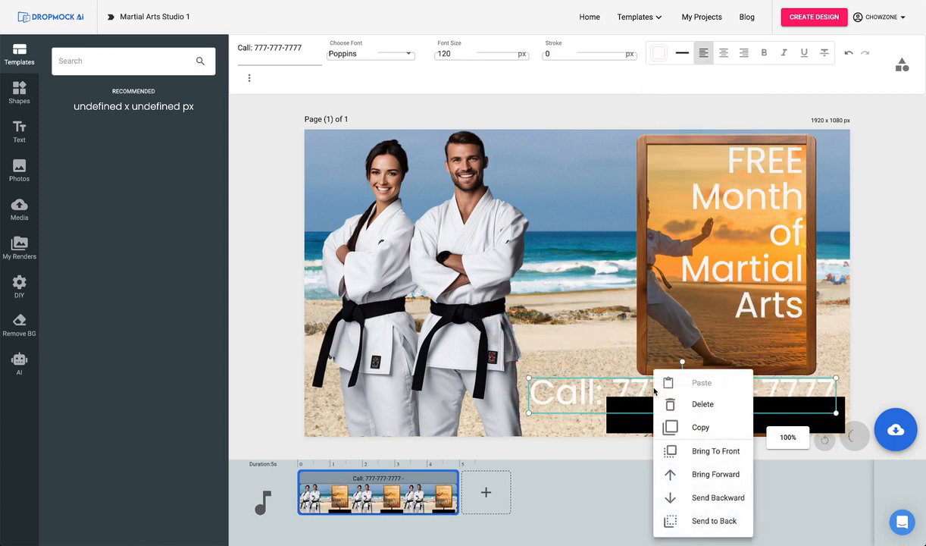
click(707, 455)
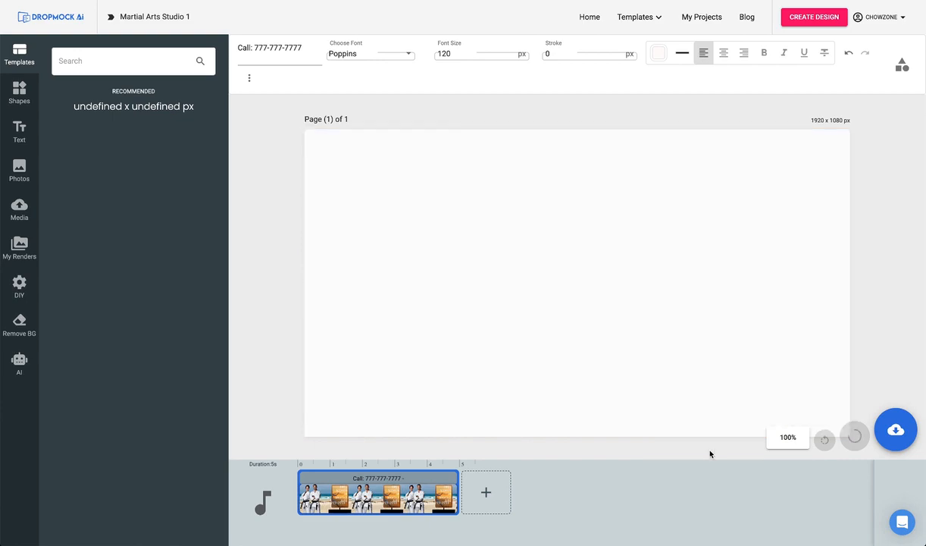
drag(660, 392, 635, 376)
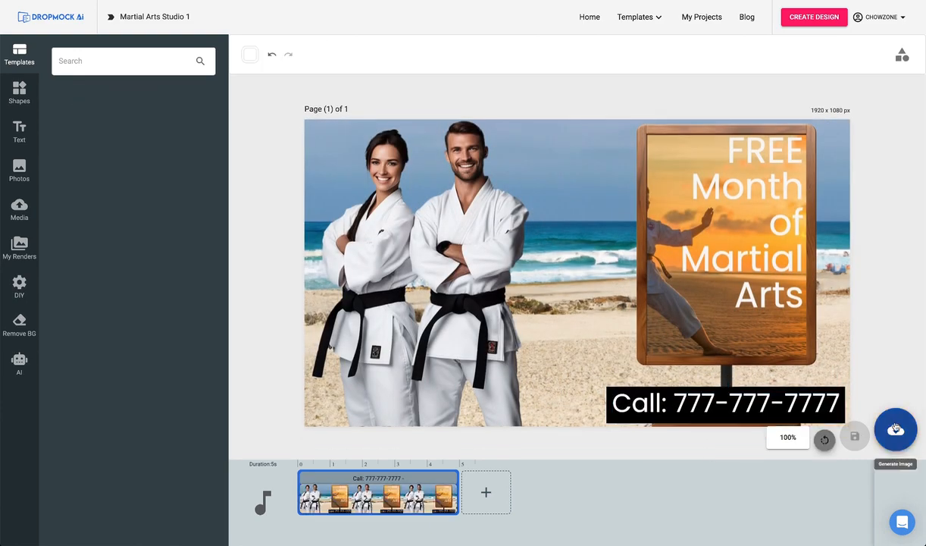
Download the finished beach mockup as a JPG and view the image enlarged.
click(894, 431)
click(871, 370)
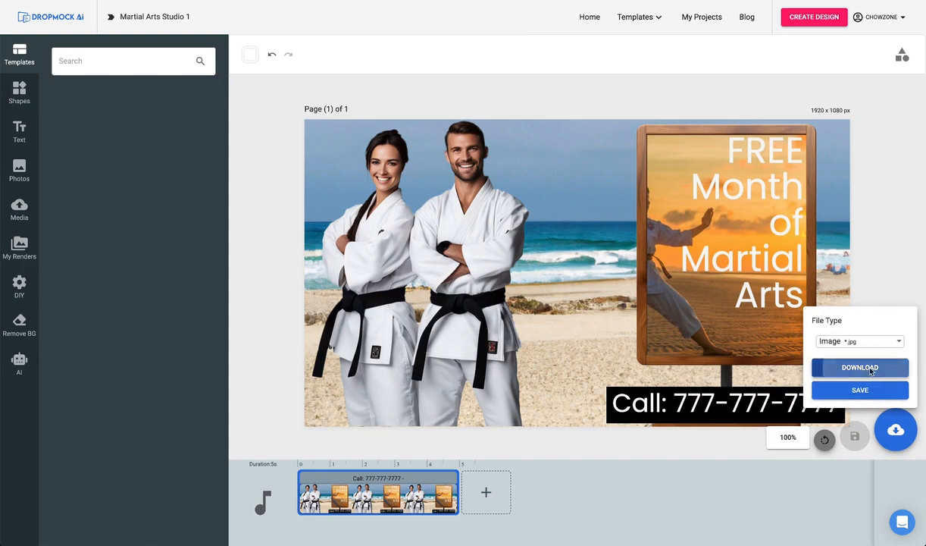
double_click(670, 278)
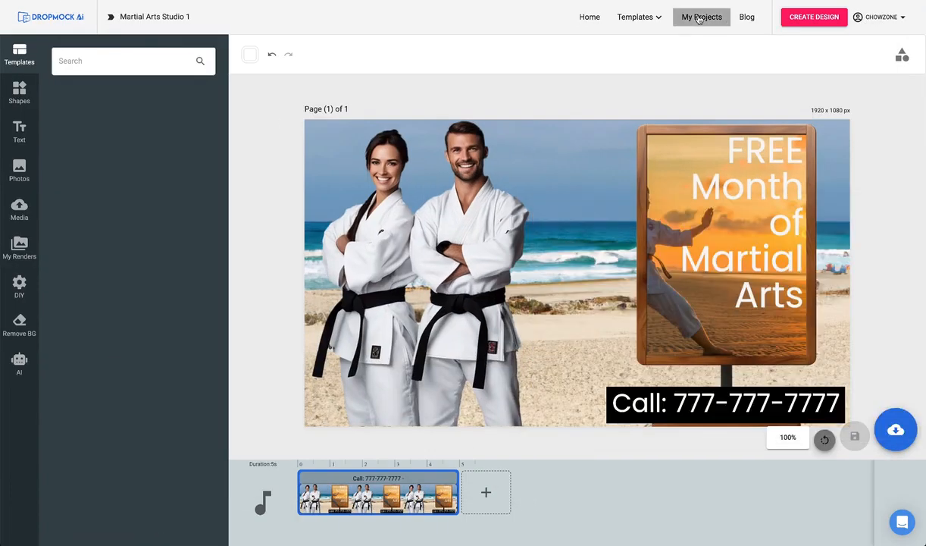
Download the published "Cold Hard Deals" video, watch it, and close the player.
click(684, 18)
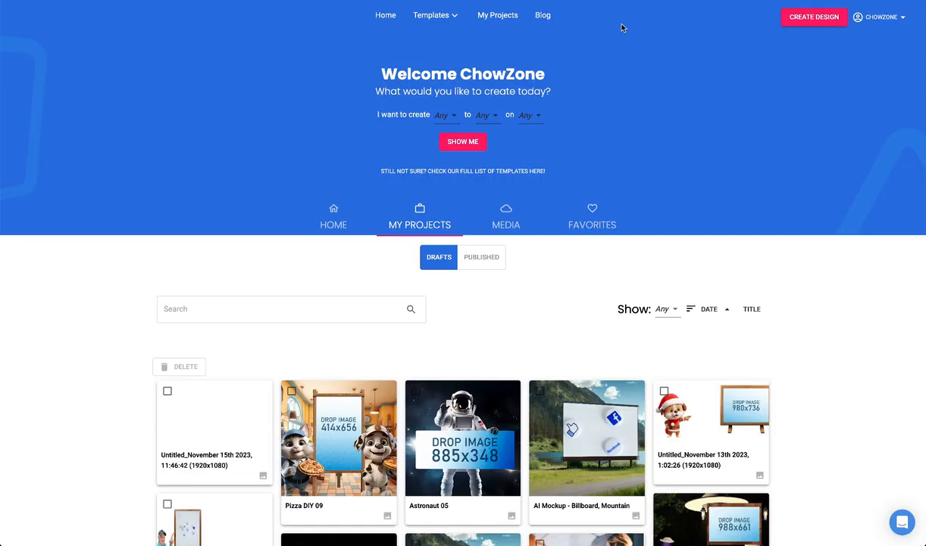
click(486, 257)
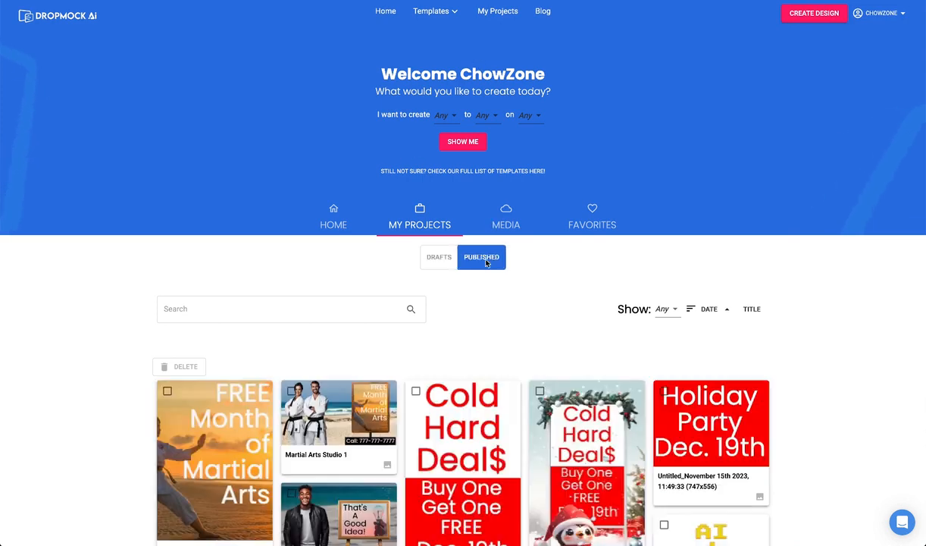
scroll(531, 295, down, 1)
click(631, 303)
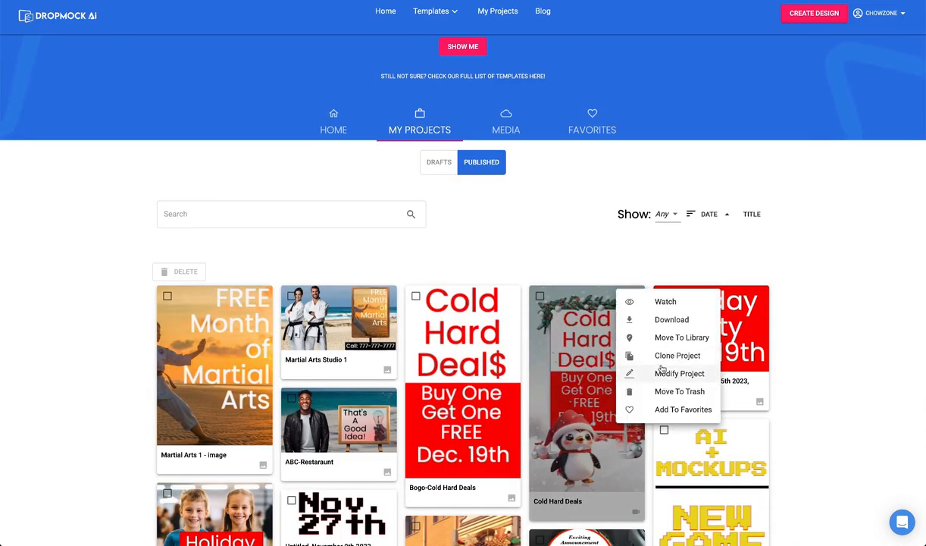
click(658, 319)
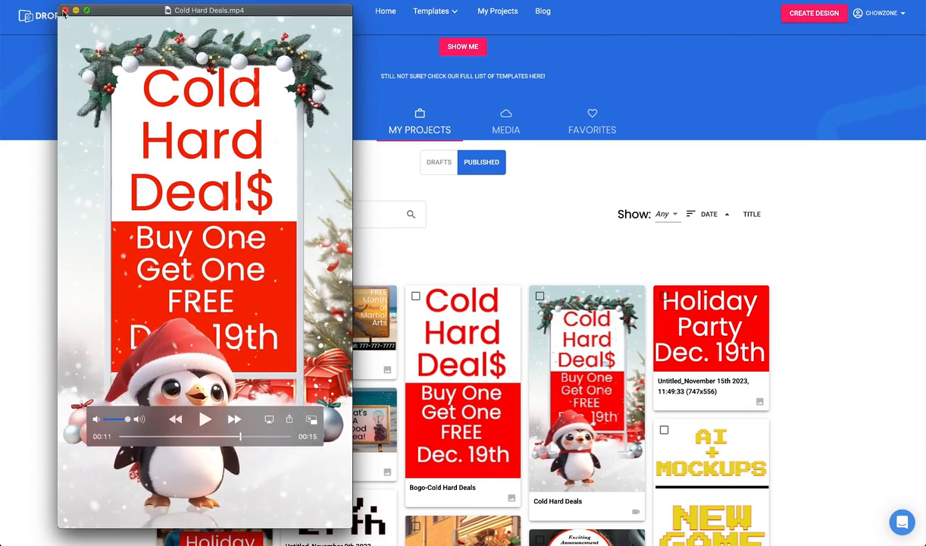
click(66, 11)
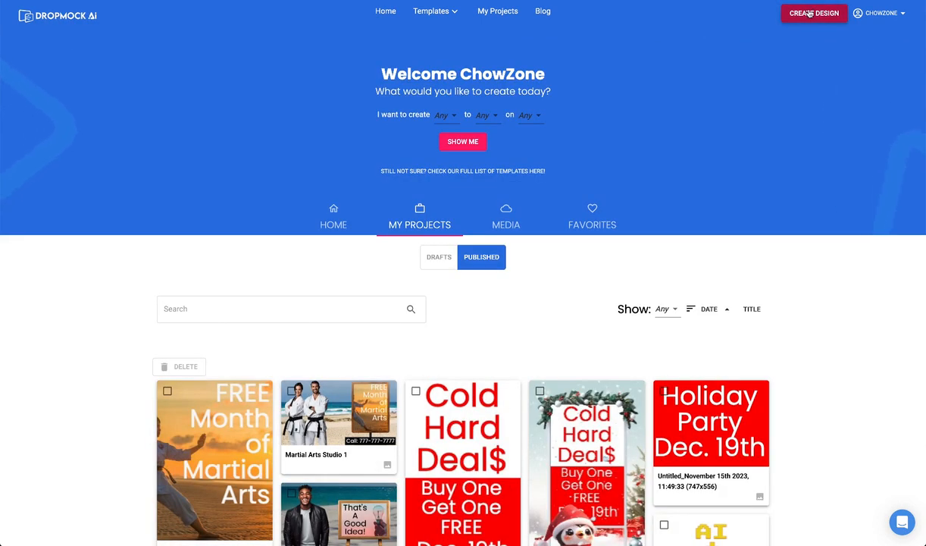
Create a new 1920 x 1080 custom design named "YOU" and open the DIY elements.
click(809, 13)
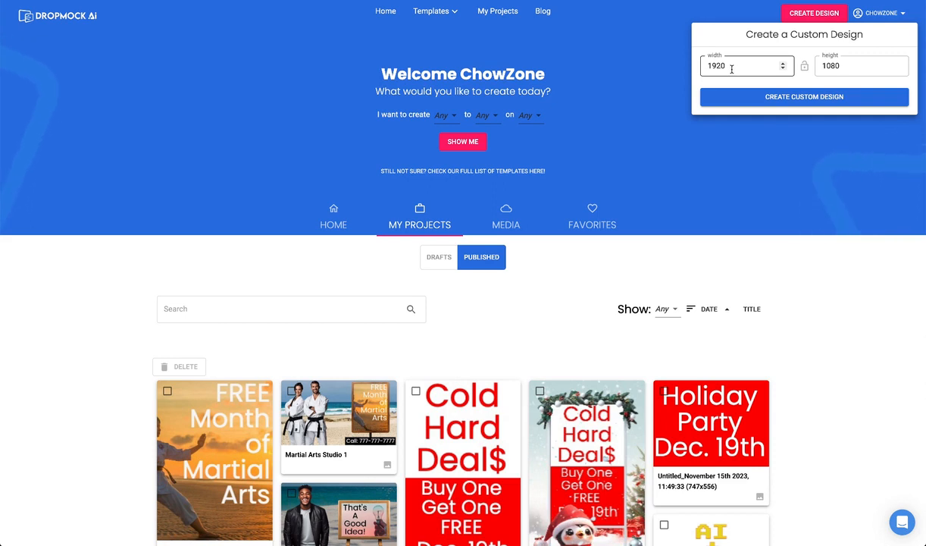
click(792, 96)
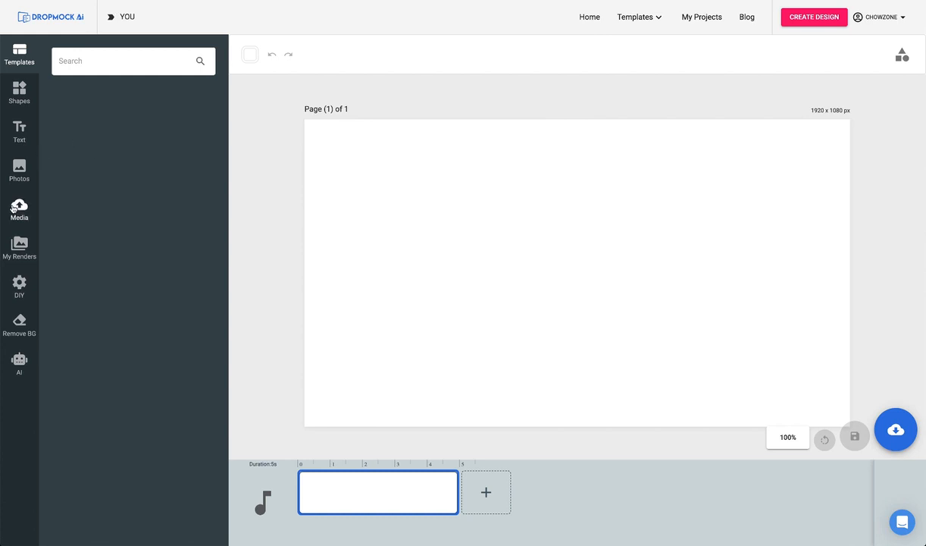
click(20, 284)
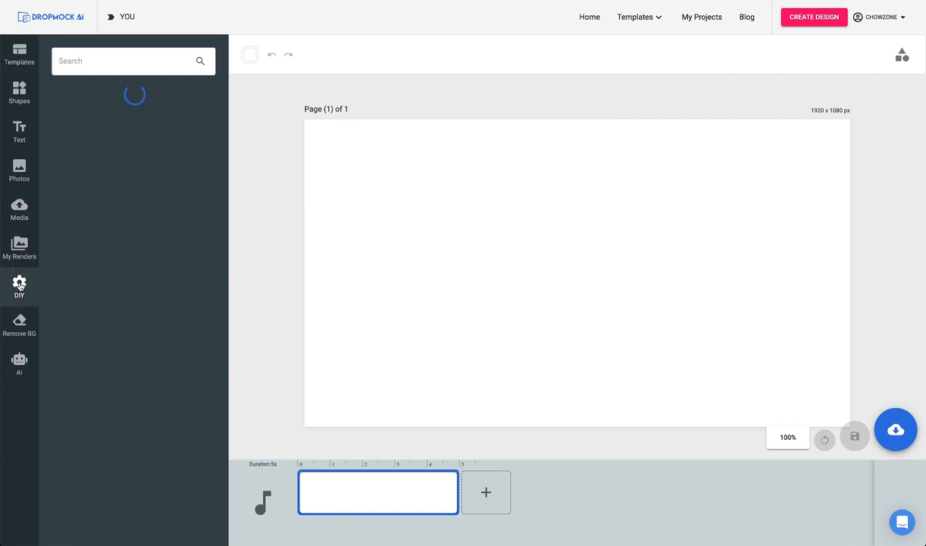
Add the straight tree-lined road background from the Cars - Auto collection and enlarge it to fill the entire page.
click(87, 141)
click(90, 145)
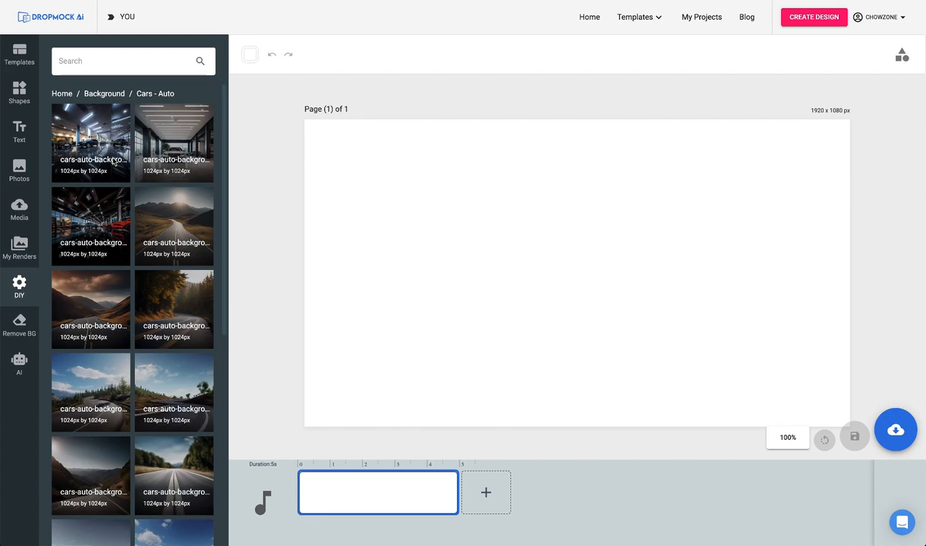
scroll(129, 227, down, 2)
click(182, 356)
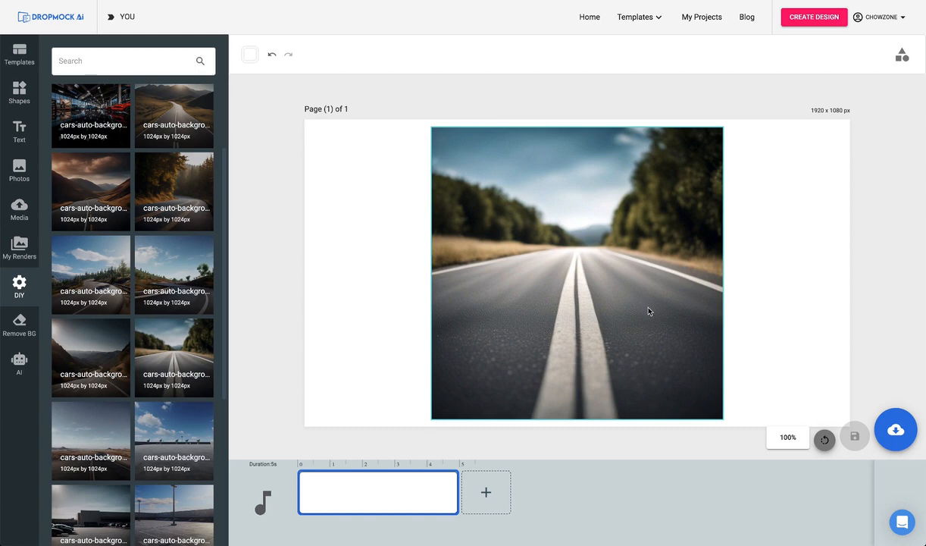
drag(650, 312, 480, 174)
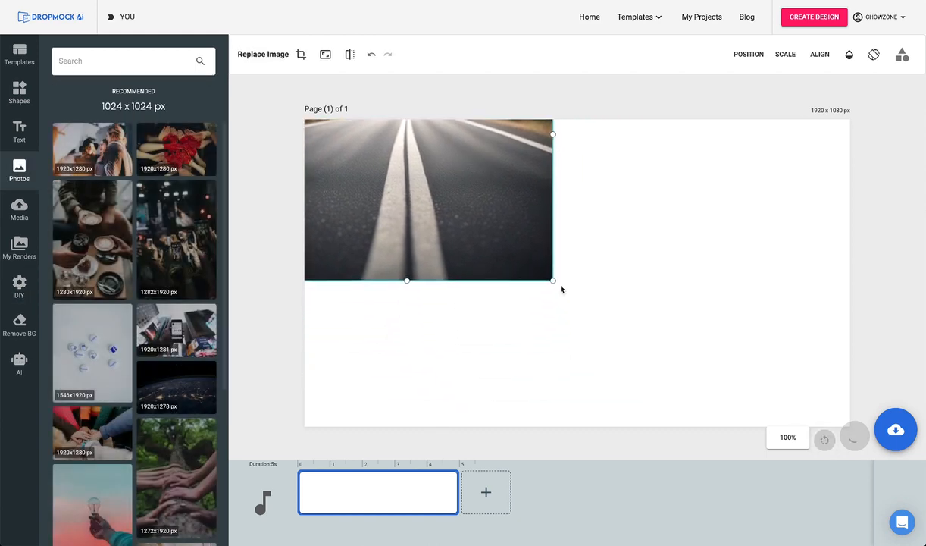
drag(552, 279, 849, 428)
Add the uploaded photo of the pointing man with its background removed, align it to the page's left edge and enlarge it.
click(20, 208)
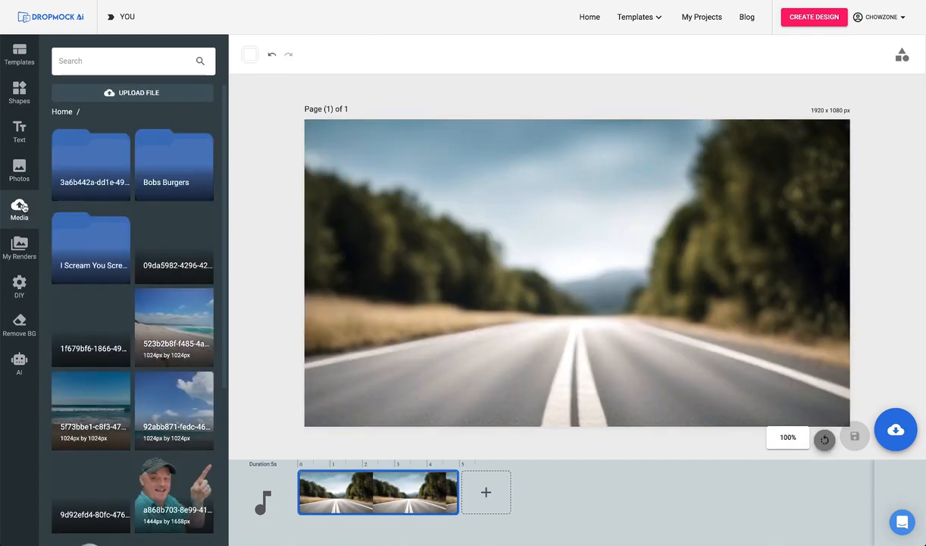
click(137, 94)
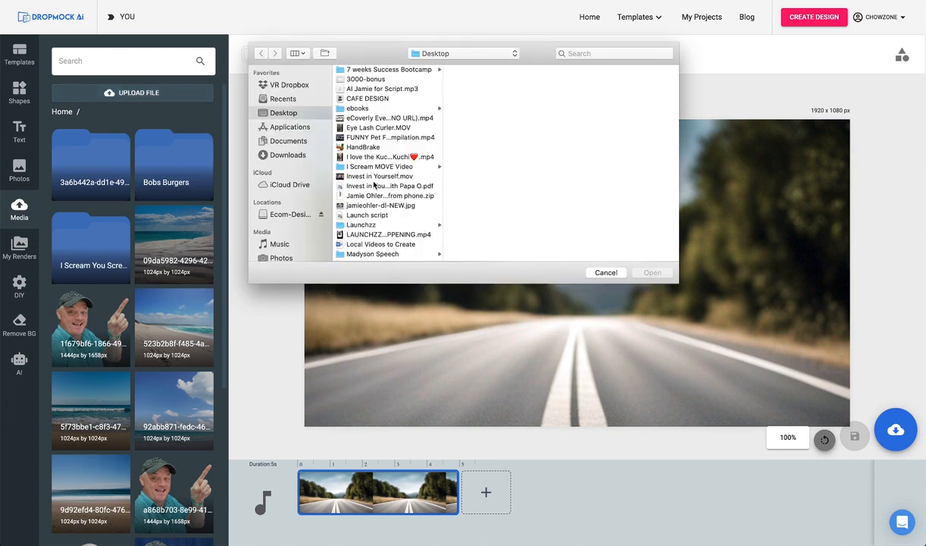
key(Escape)
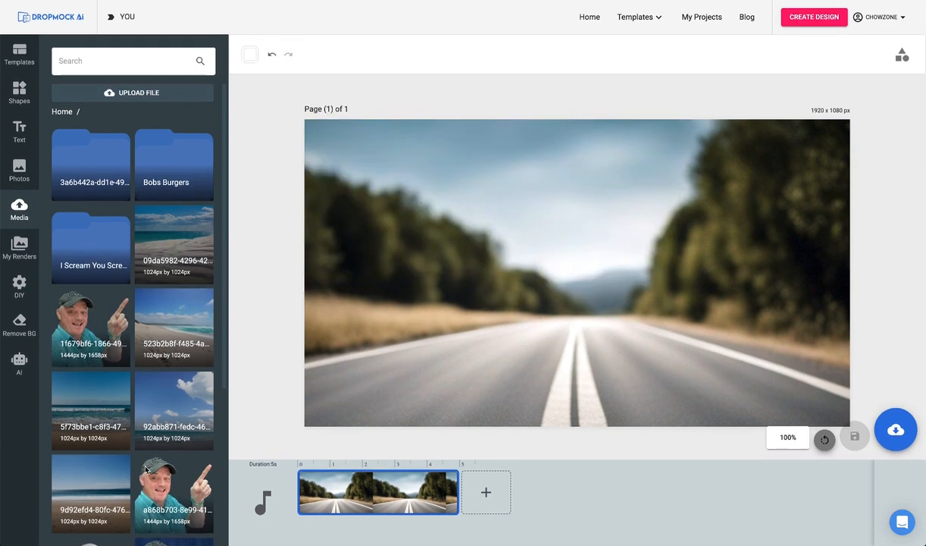
scroll(127, 390, down, 1)
scroll(127, 390, down, 5)
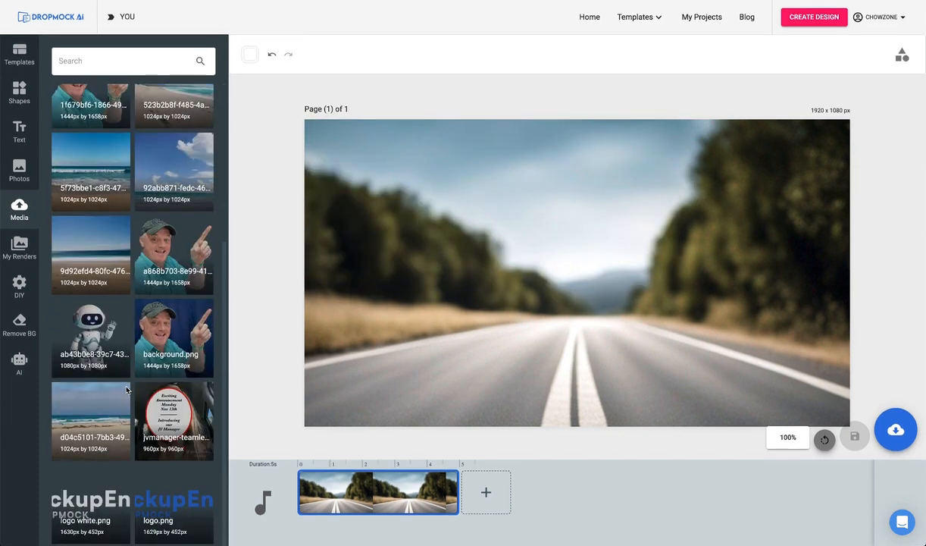
click(176, 336)
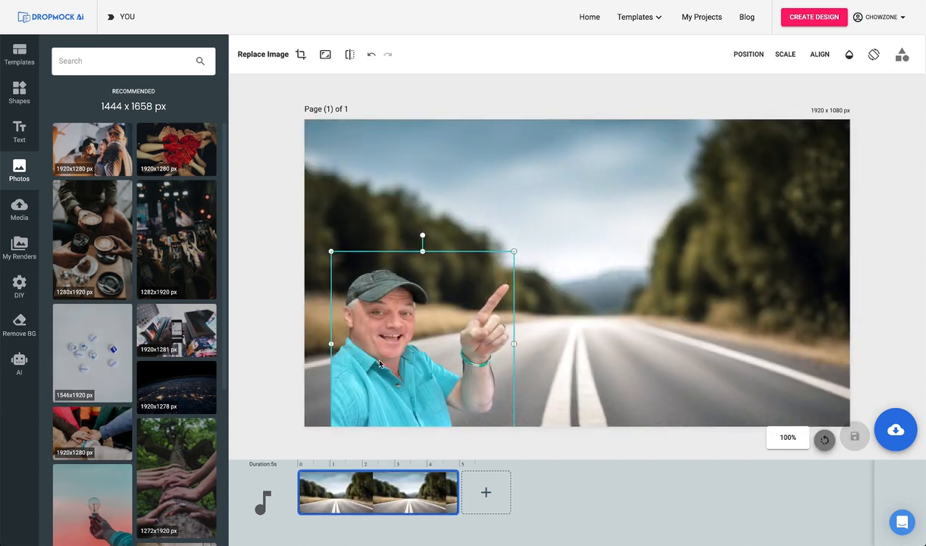
drag(378, 363, 356, 356)
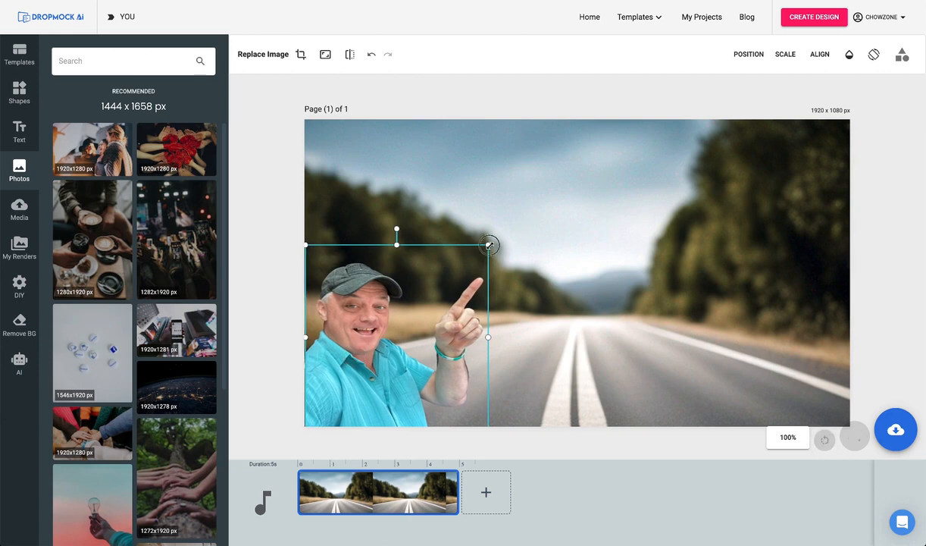
drag(489, 244, 527, 192)
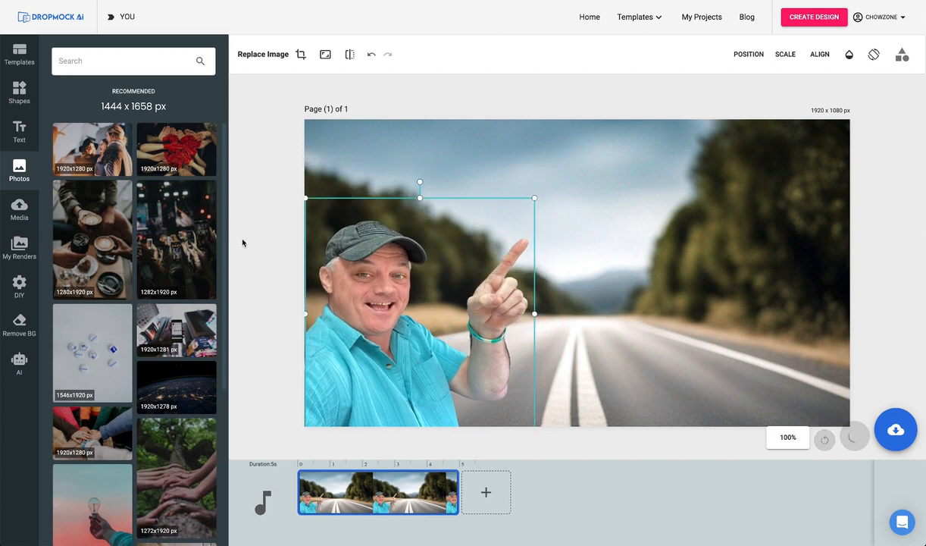
click(254, 241)
Add the Sign-2_hd.png easel sign, fit it beside the man's pointing finger, and save the design as a JPG image.
click(25, 291)
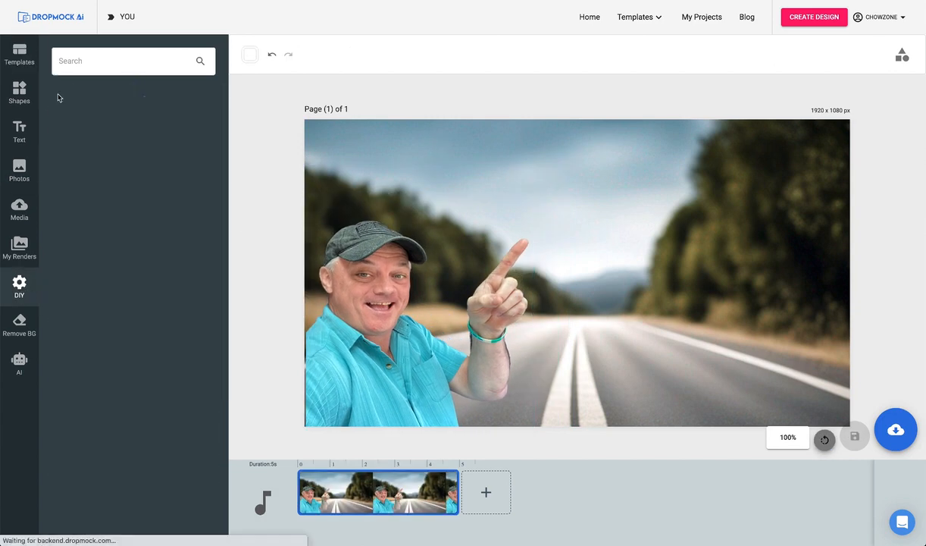
click(159, 158)
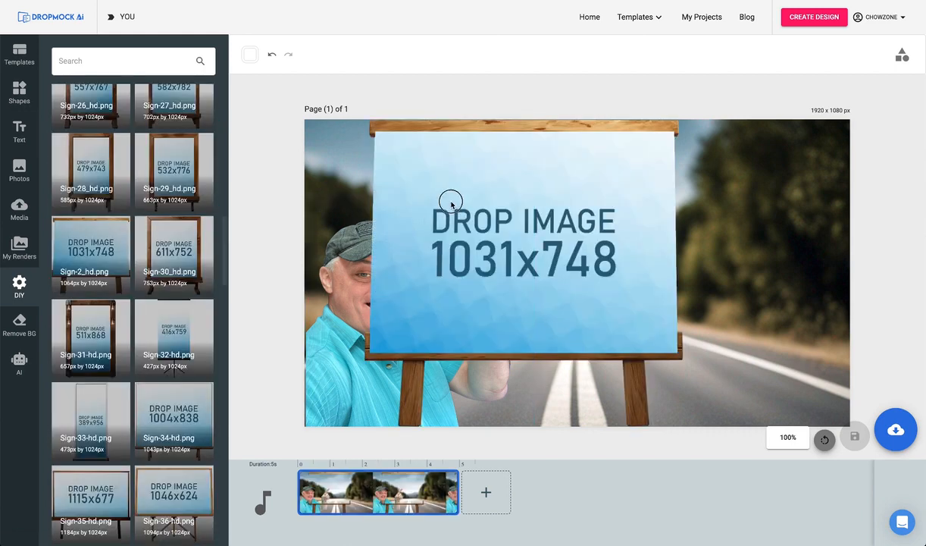
drag(451, 203, 591, 224)
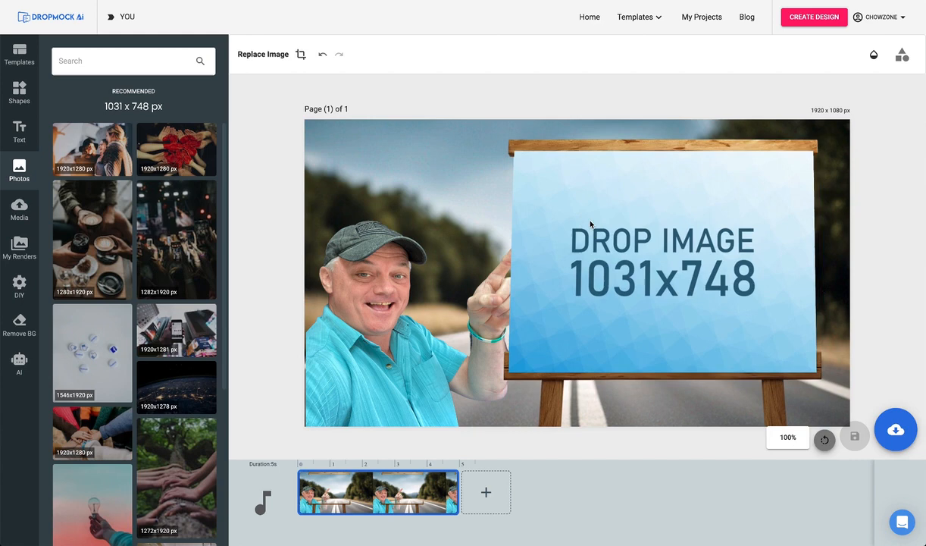
click(536, 166)
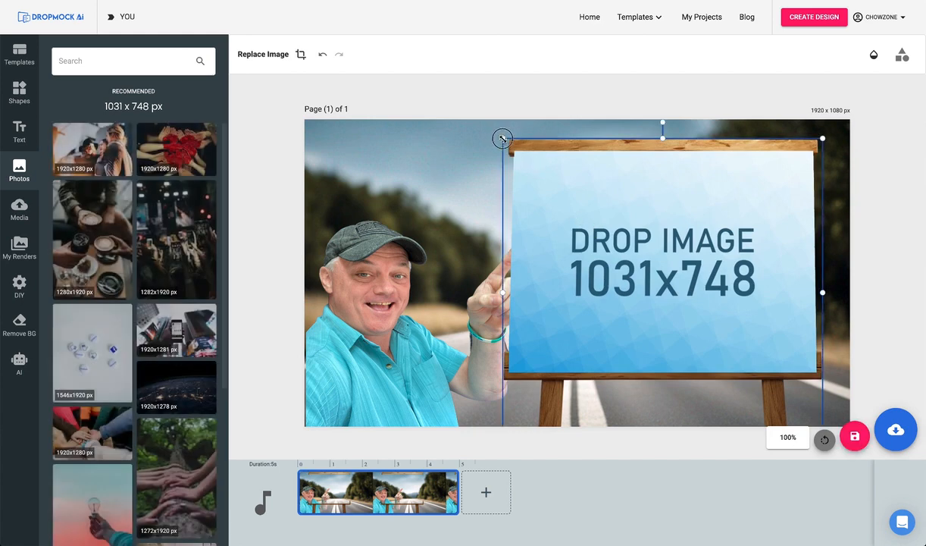
drag(502, 138, 564, 178)
drag(597, 210, 613, 196)
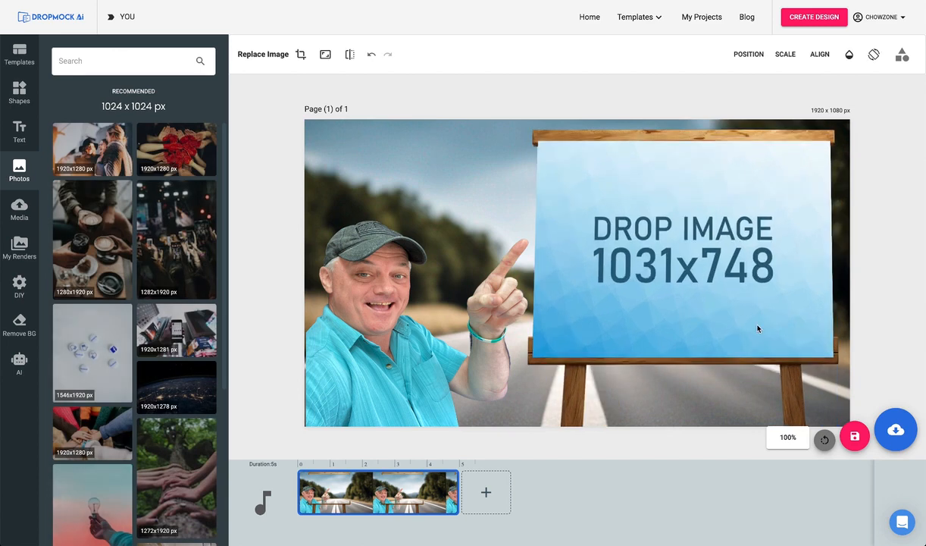
click(896, 429)
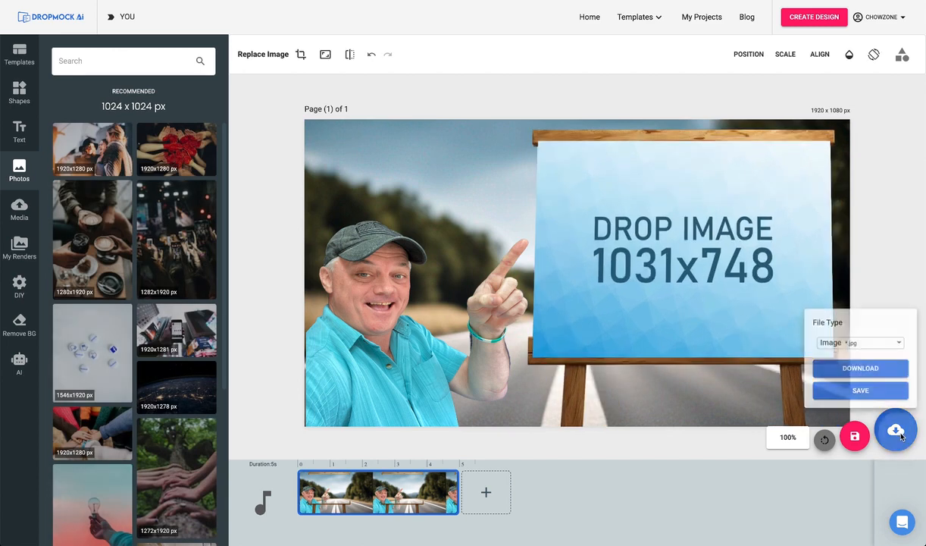
click(871, 388)
Create a new 1031 x 748 custom design and fill it with the photo of a hand holding a light bulb.
mouse_move(810, 22)
click(727, 67)
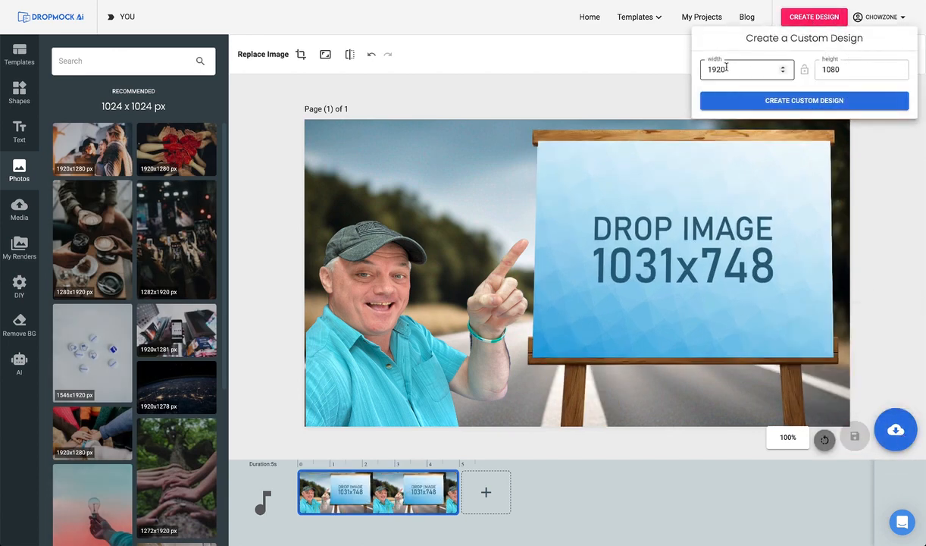
text(1031)
key(Tab)
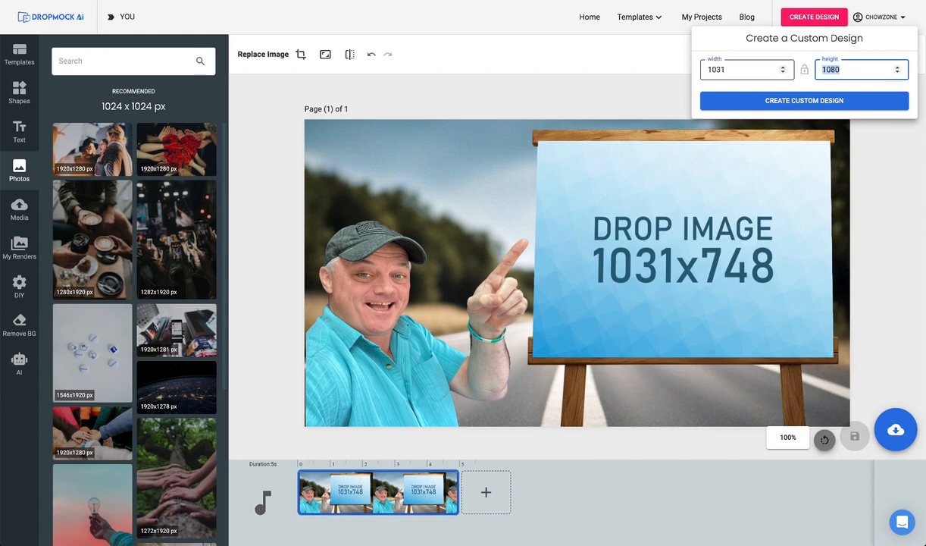
click(765, 99)
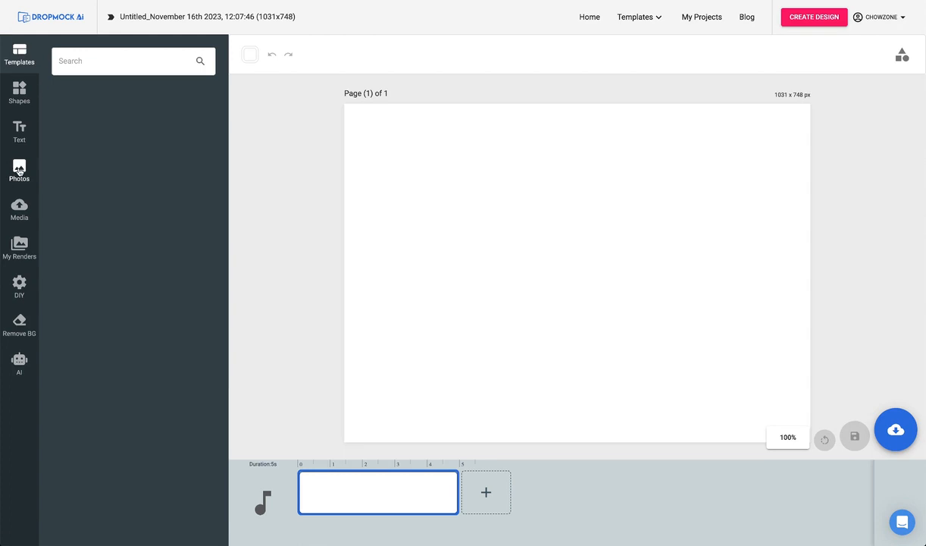
click(19, 170)
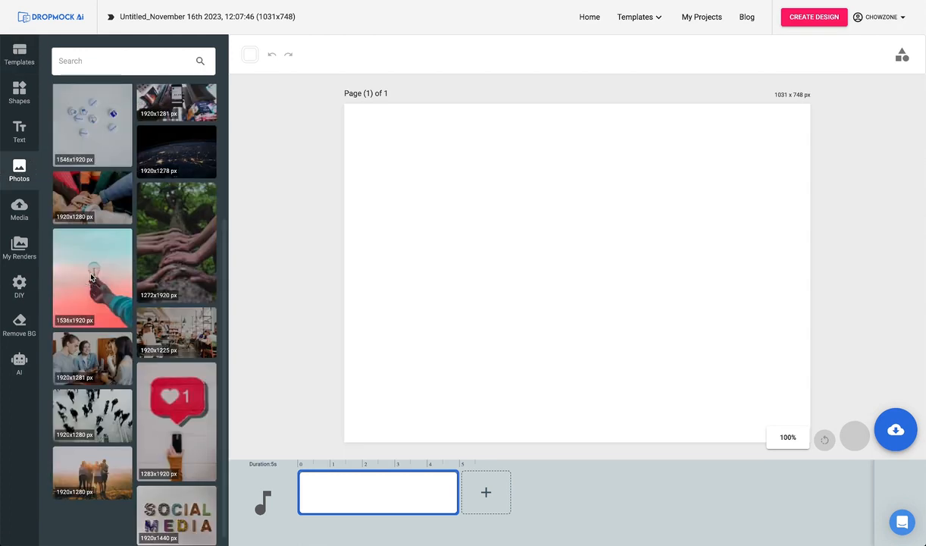
click(91, 277)
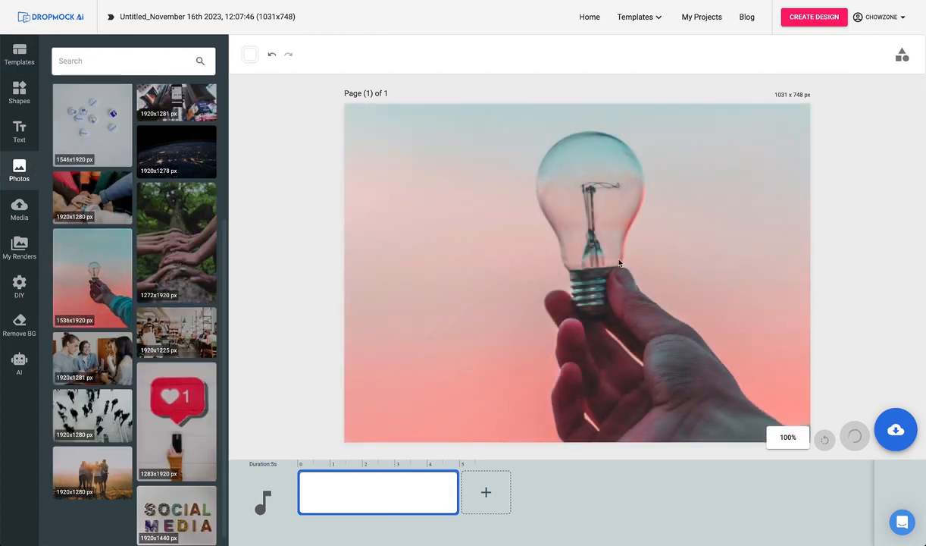
Add the white three-line heading "I Have a GREAT Idea!!!" beside the light bulb and save the graphic as a JPG image.
text(I Hav)
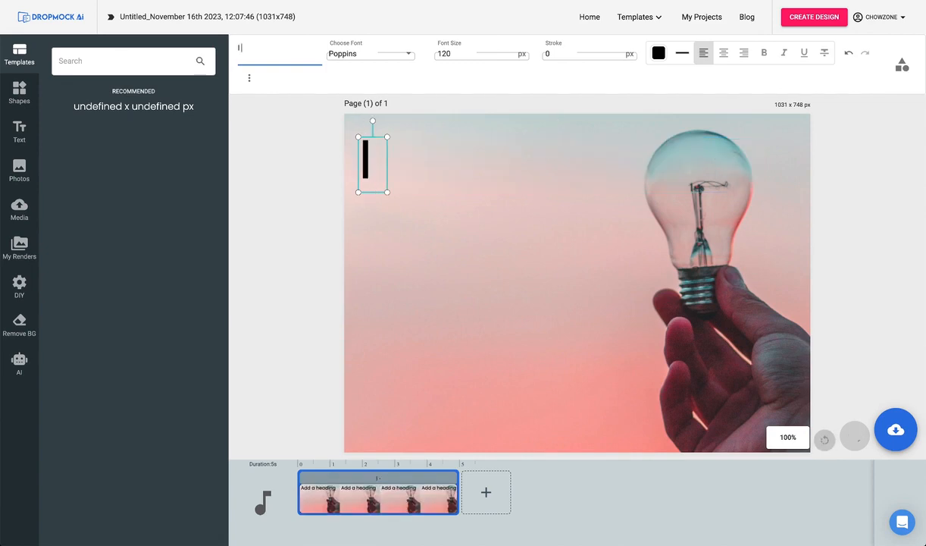
text(e)
key(Return)
text(a GREAT)
key(Return)
text(Idea!!!)
click(656, 54)
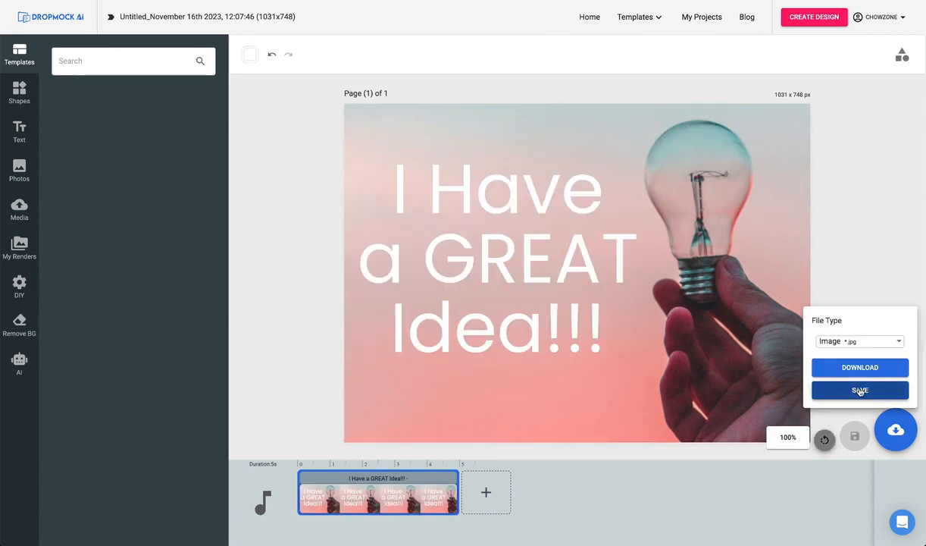
click(859, 390)
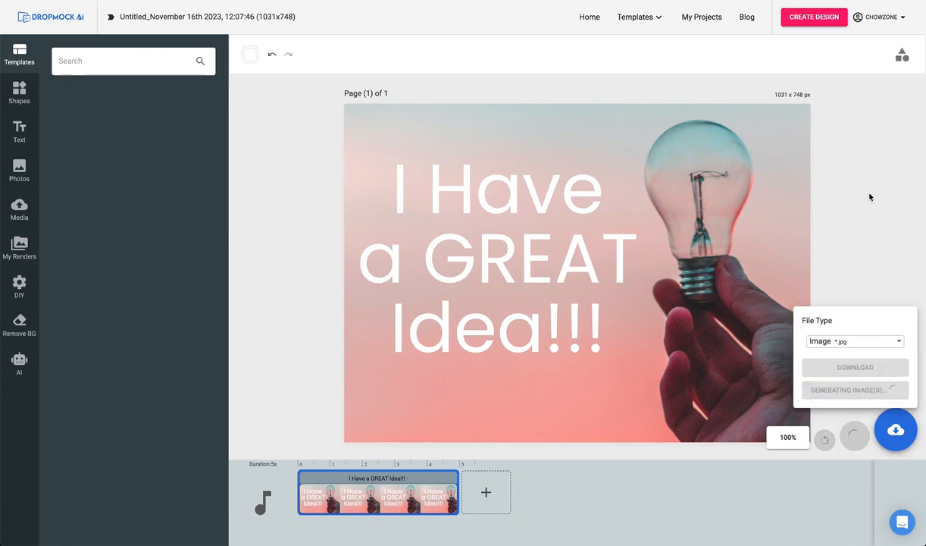
Reopen the "YOU" project for editing and replace the easel sign's placeholder with the saved "I Have a GREAT Idea!!!" graphic.
click(704, 17)
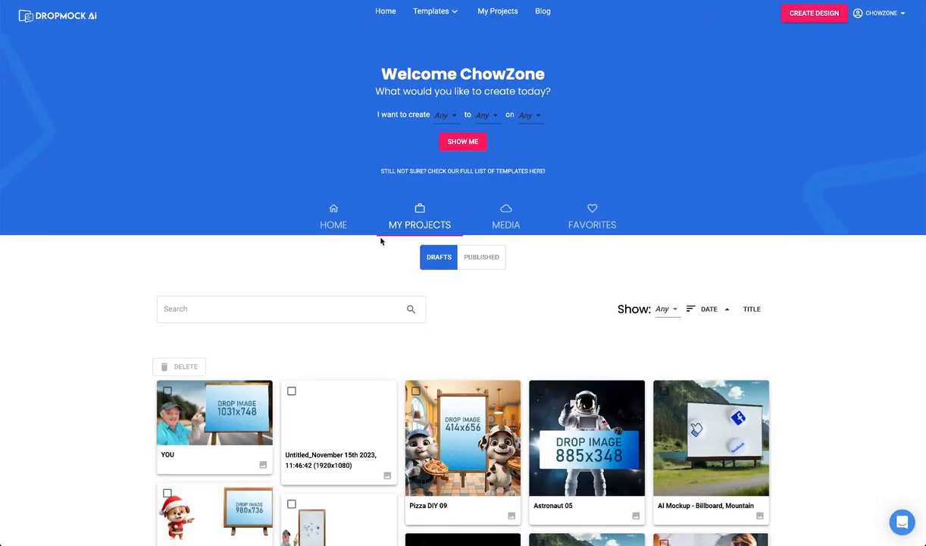
scroll(381, 241, down, 1)
click(256, 302)
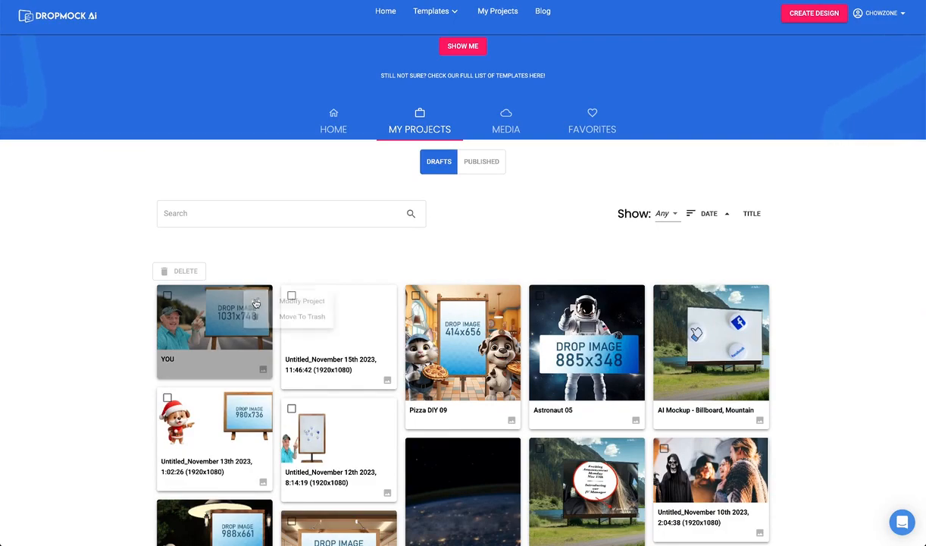
click(291, 302)
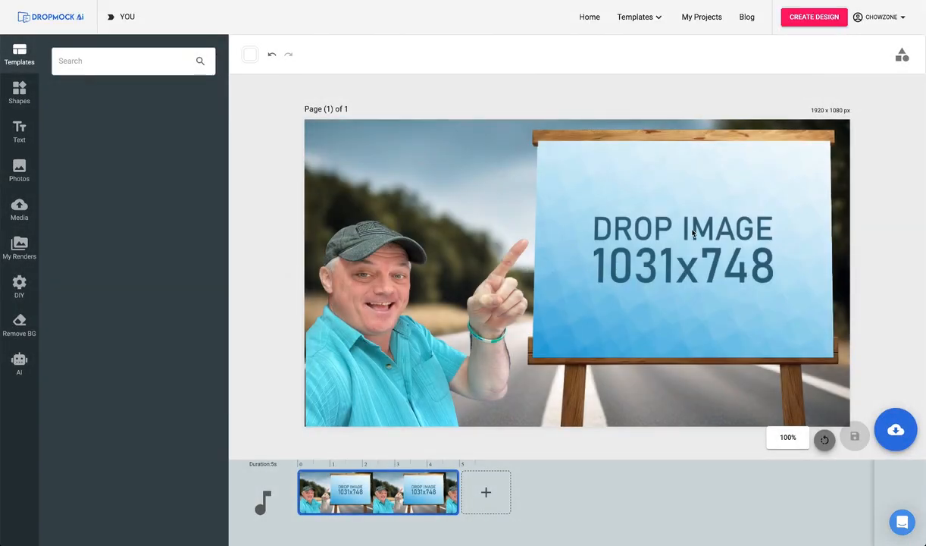
click(693, 234)
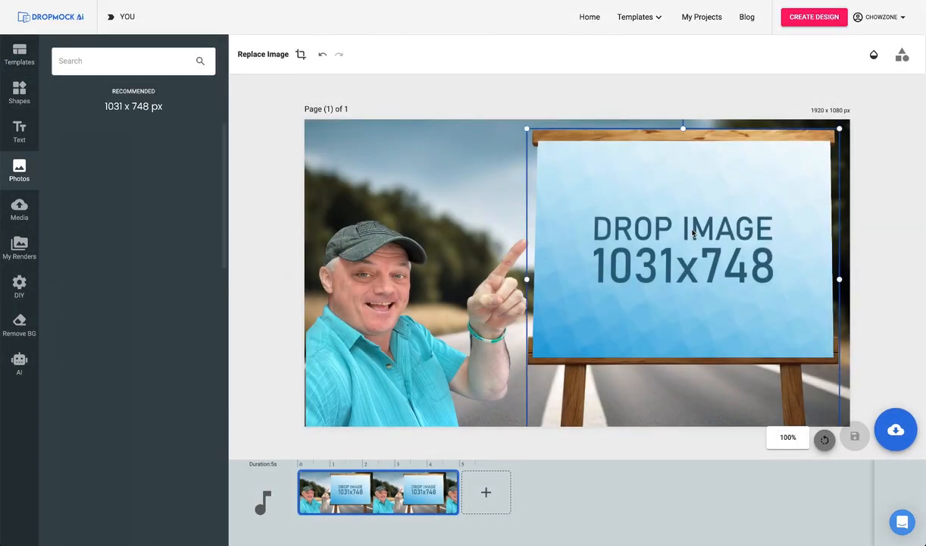
click(19, 248)
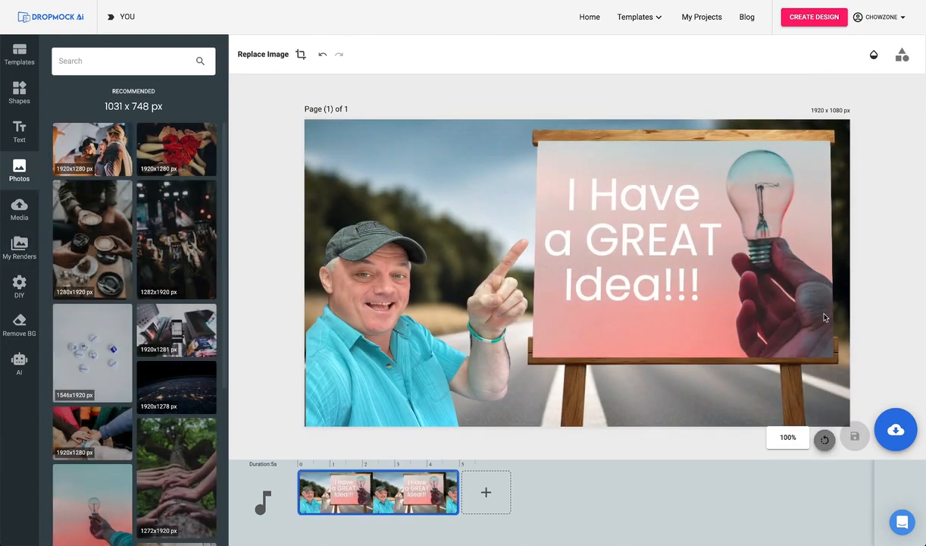
Download the finished "YOU" mockup as a JPG and view the image enlarged.
click(895, 430)
click(878, 371)
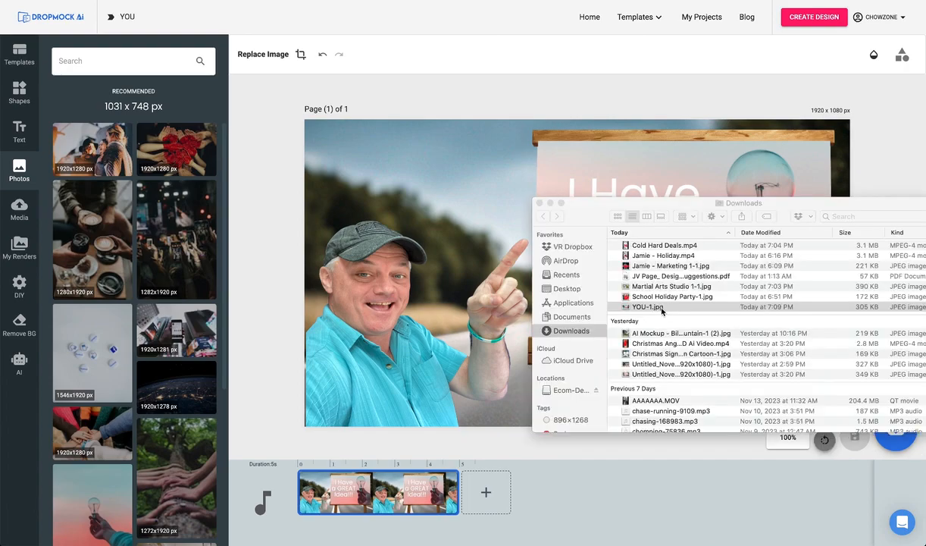
double_click(661, 308)
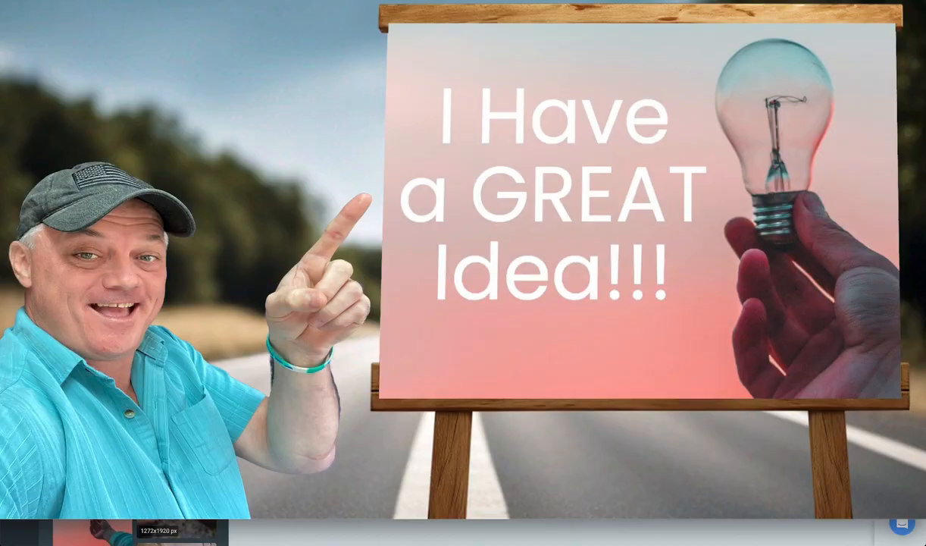
click(614, 198)
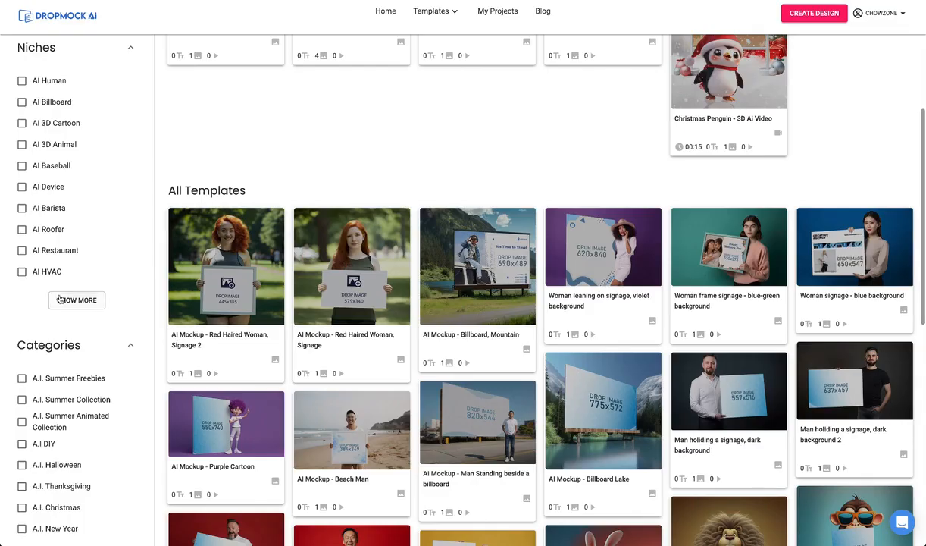
Show the full list of template niches, filter the templates by AI DIY, and browse the matching designs.
click(60, 300)
scroll(65, 212, down, 3)
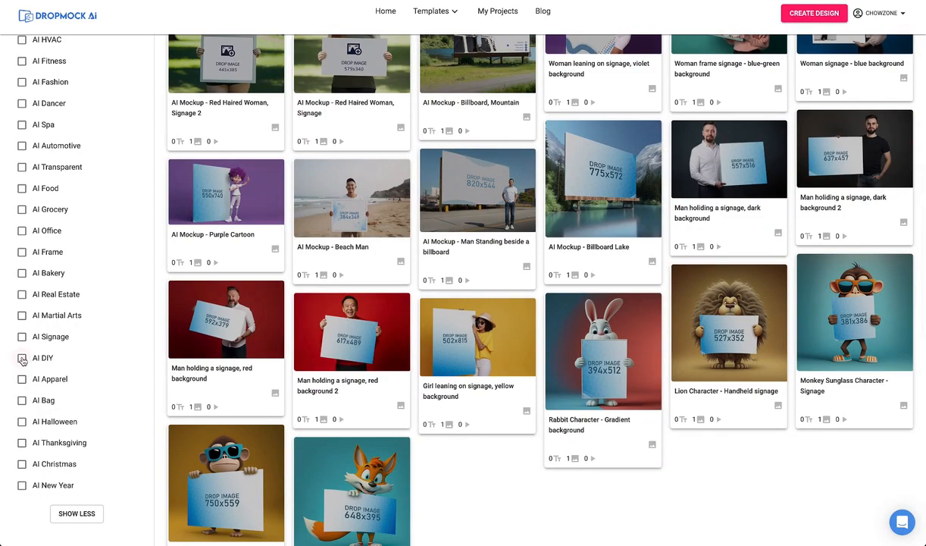
click(22, 358)
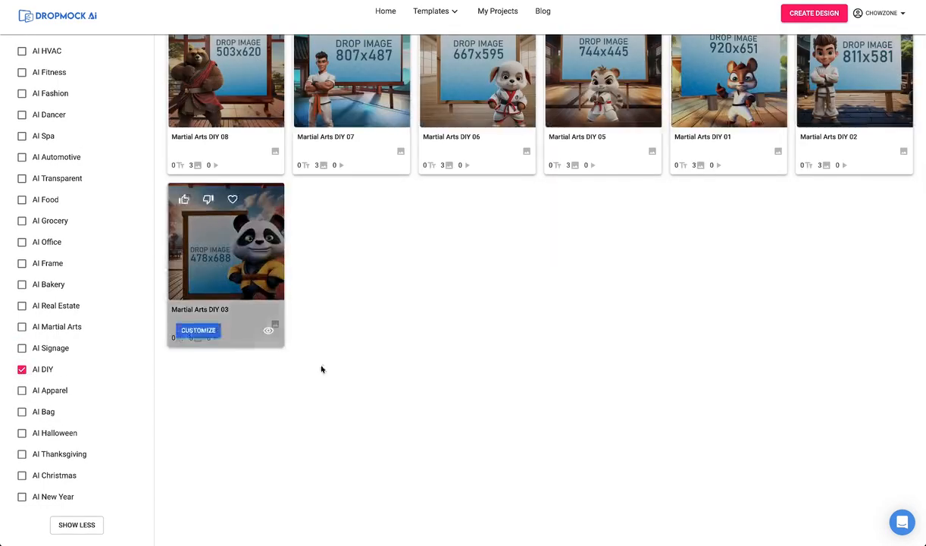
scroll(360, 390, up, 6)
scroll(360, 392, down, 5)
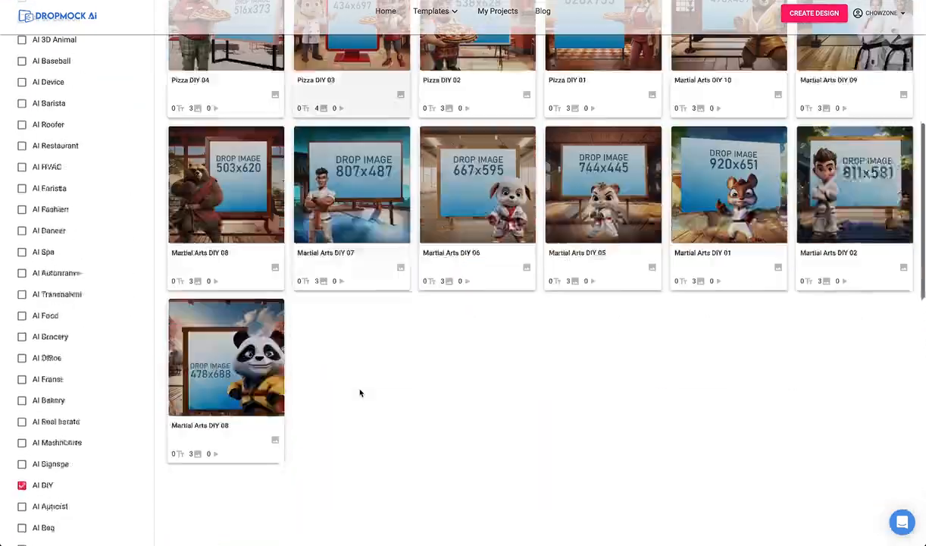
Return through the AI DIY designs and open the Pizza DIY 10 template for editing.
scroll(360, 393, up, 2)
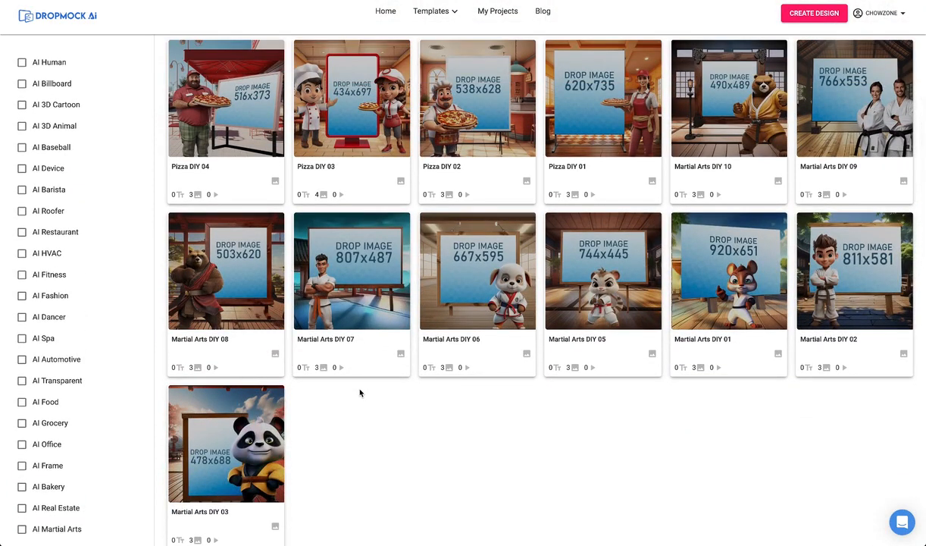
scroll(360, 392, up, 2)
scroll(360, 392, up, 1)
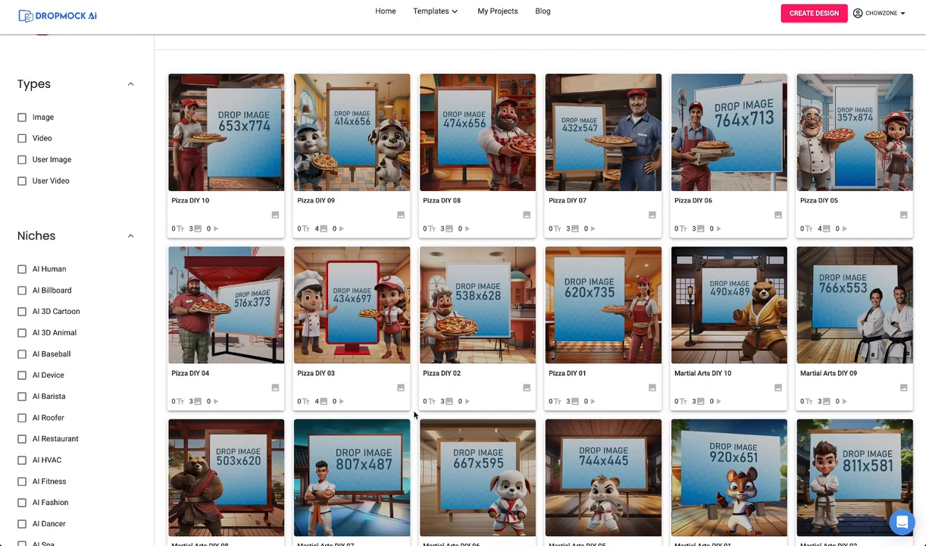
click(277, 231)
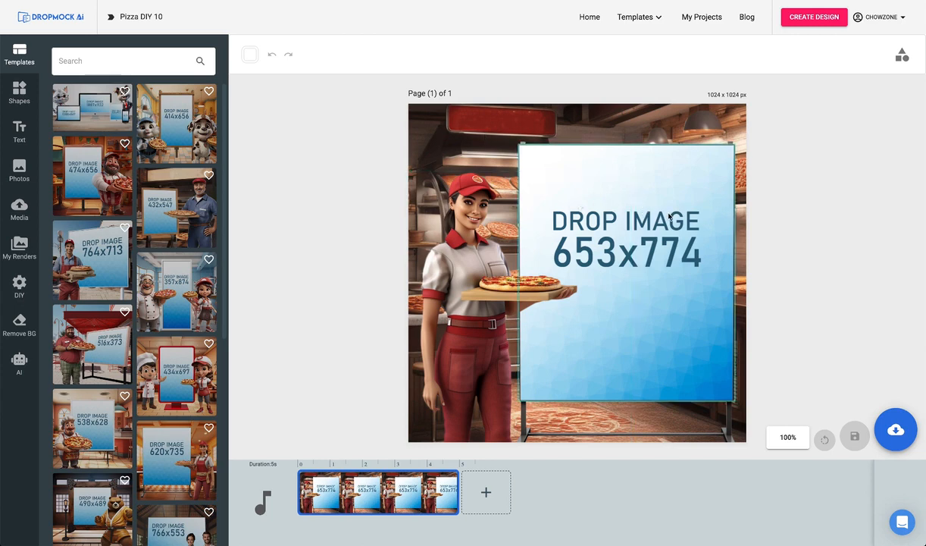
Replace the template's restaurant background with pizza-bg-08.png from the DIY Pizza backgrounds.
click(447, 120)
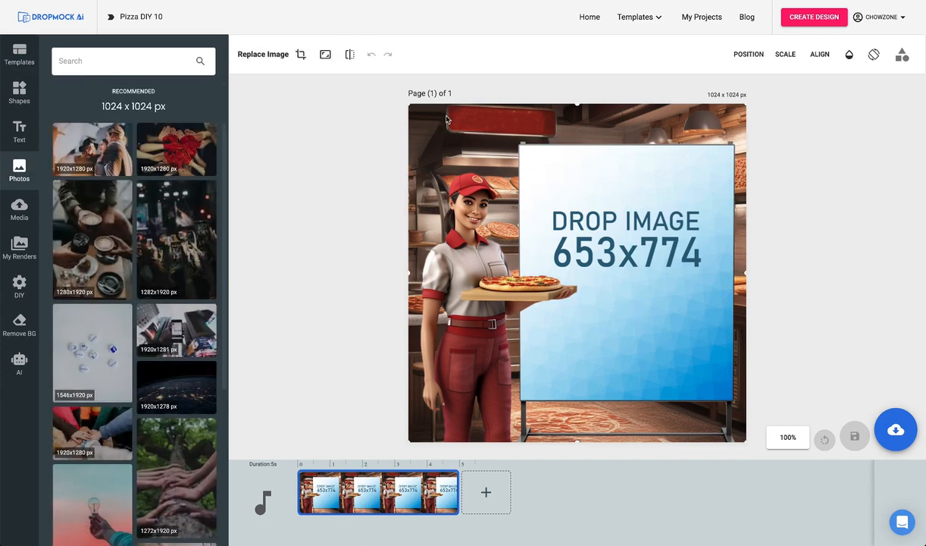
click(18, 364)
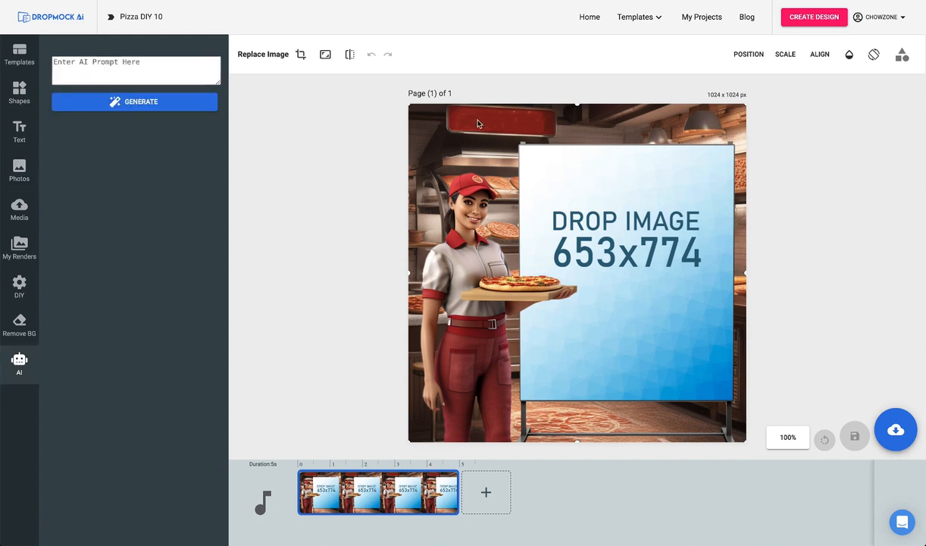
click(22, 284)
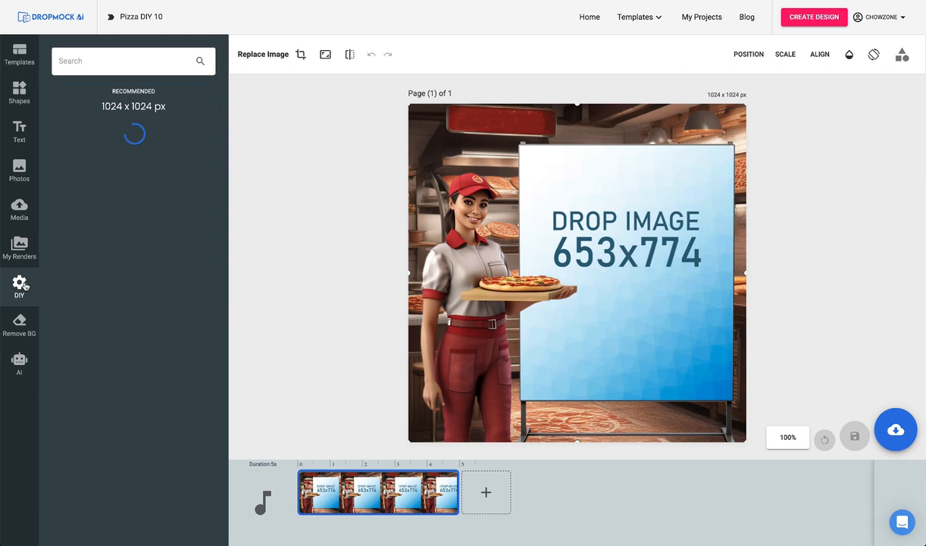
click(89, 187)
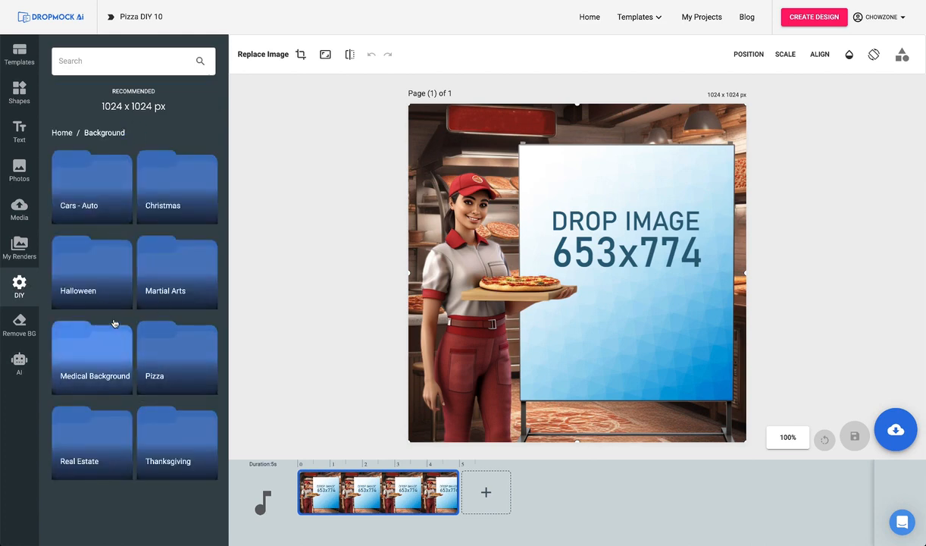
click(88, 209)
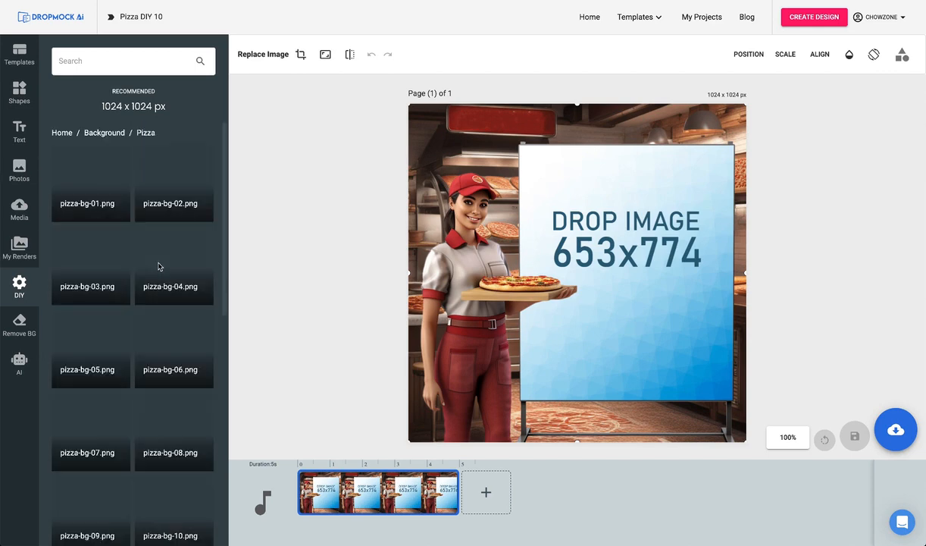
scroll(151, 264, down, 3)
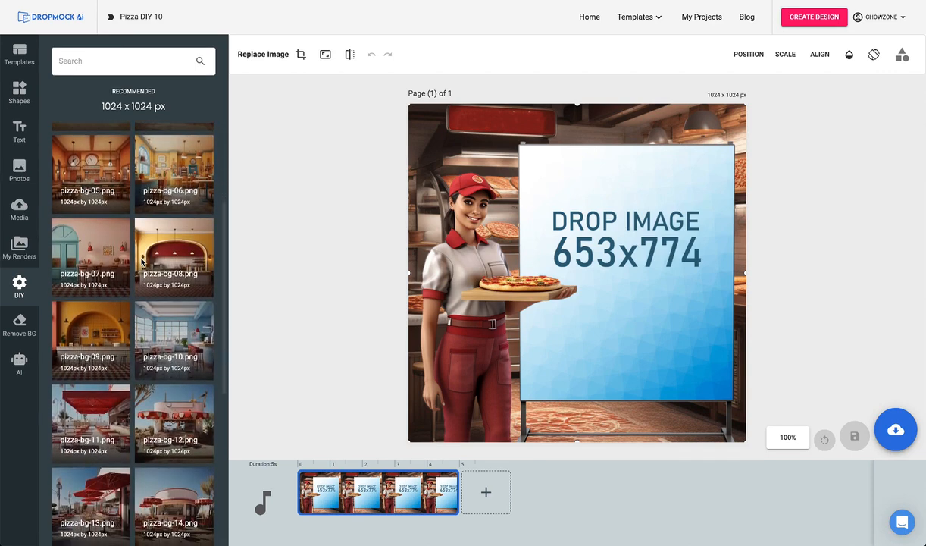
click(156, 246)
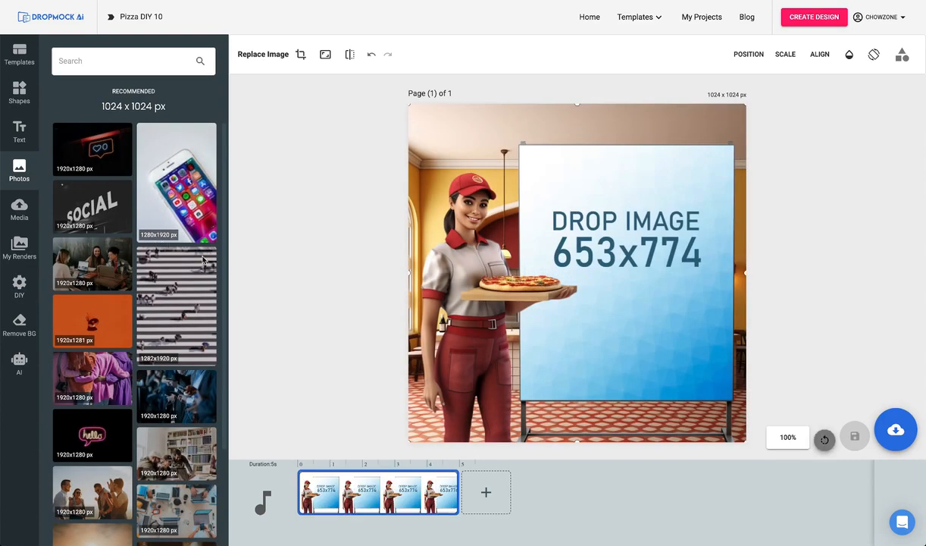
Replace the pizza waitress with the laughing man in a black leather jacket from the DIY Cars - Auto characters, and save the mockup as a JPG.
click(374, 307)
click(476, 296)
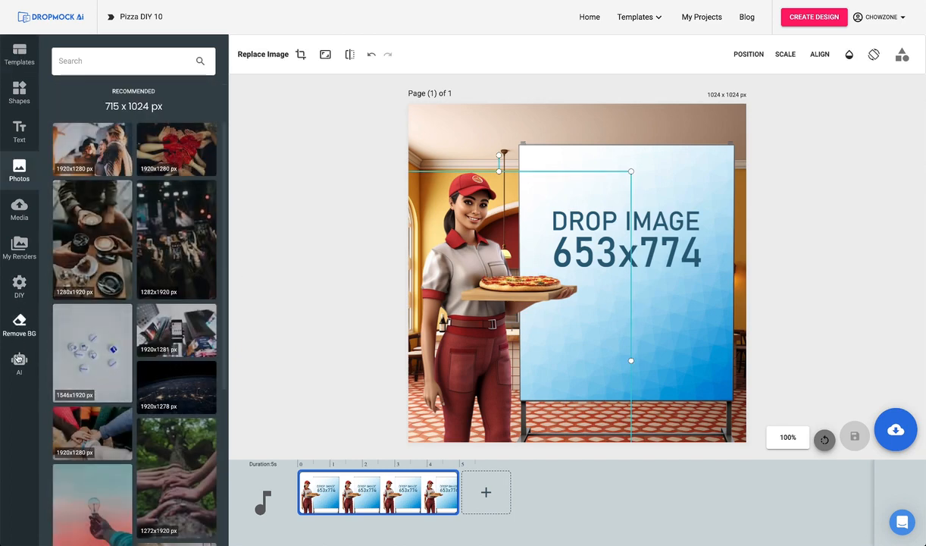
click(19, 359)
click(84, 75)
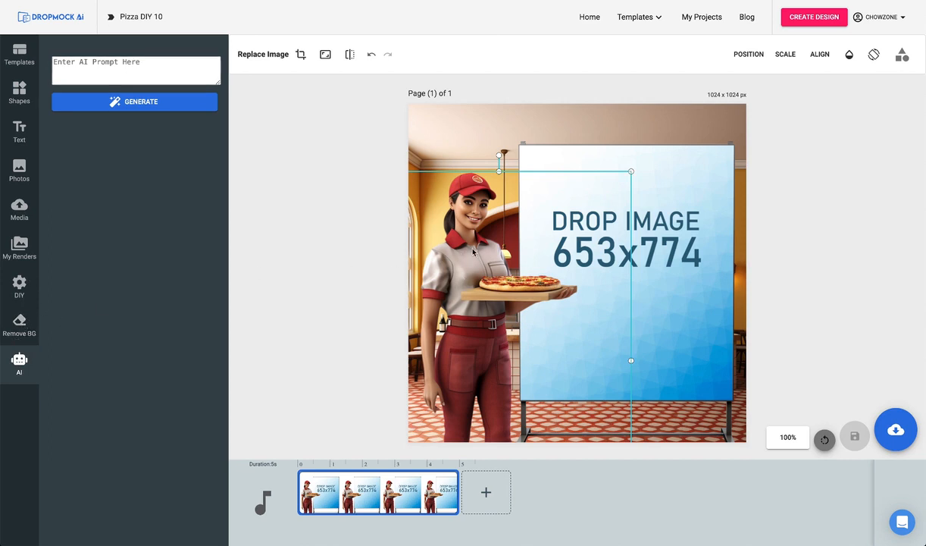
click(19, 286)
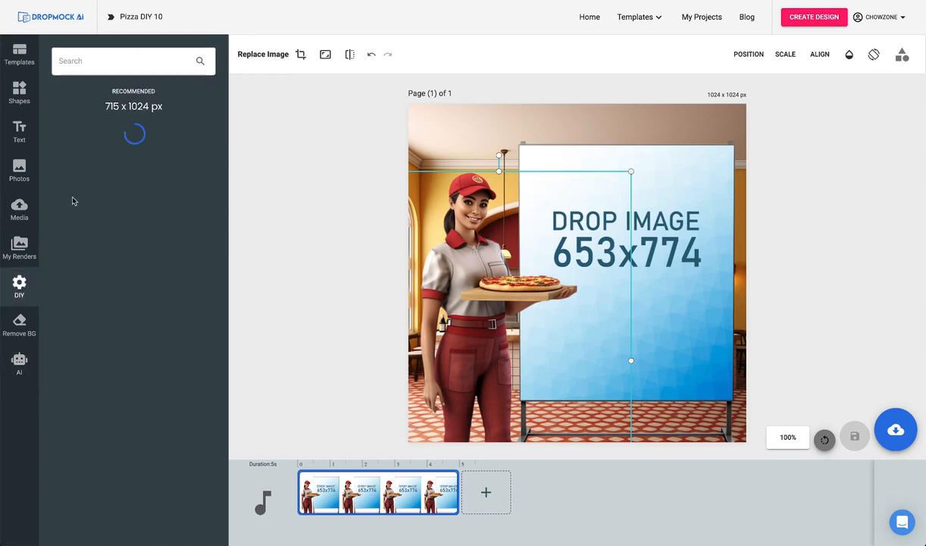
click(61, 134)
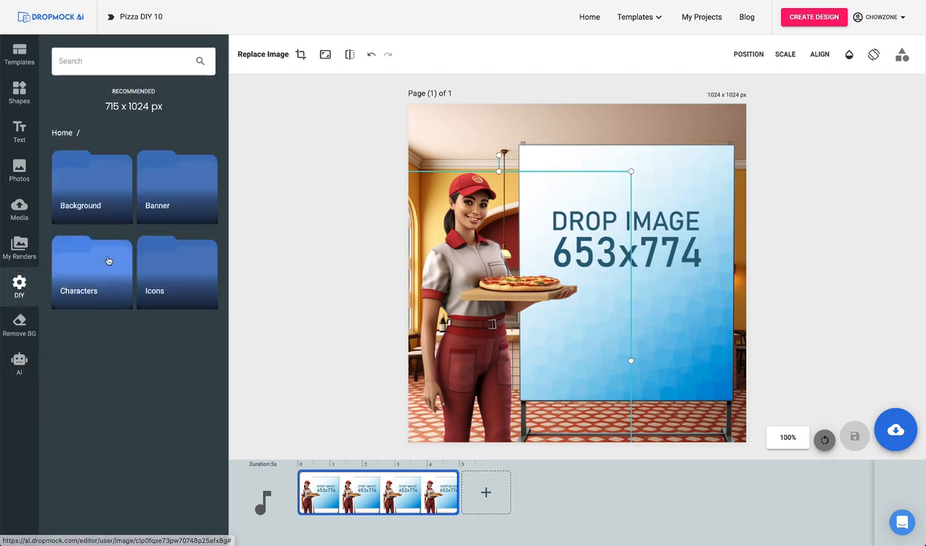
click(101, 262)
scroll(114, 250, down, 1)
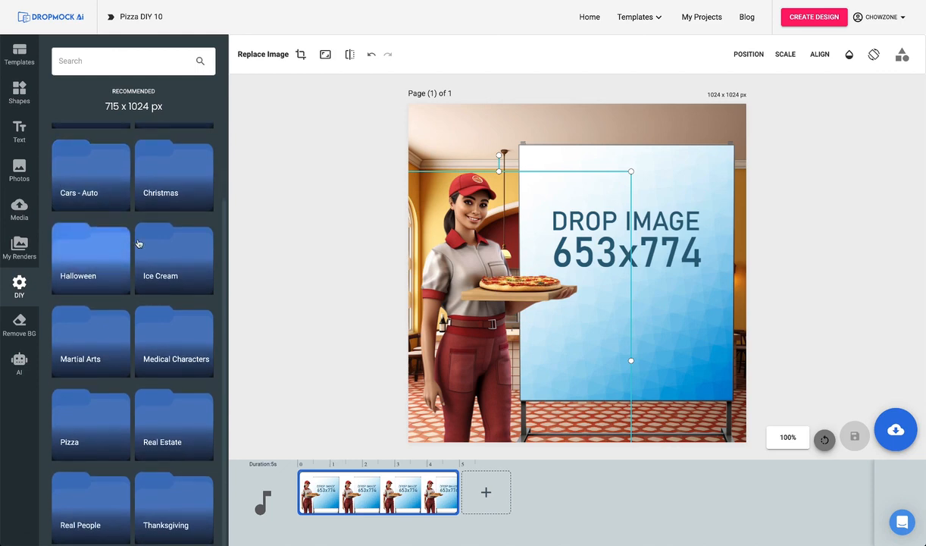
click(98, 180)
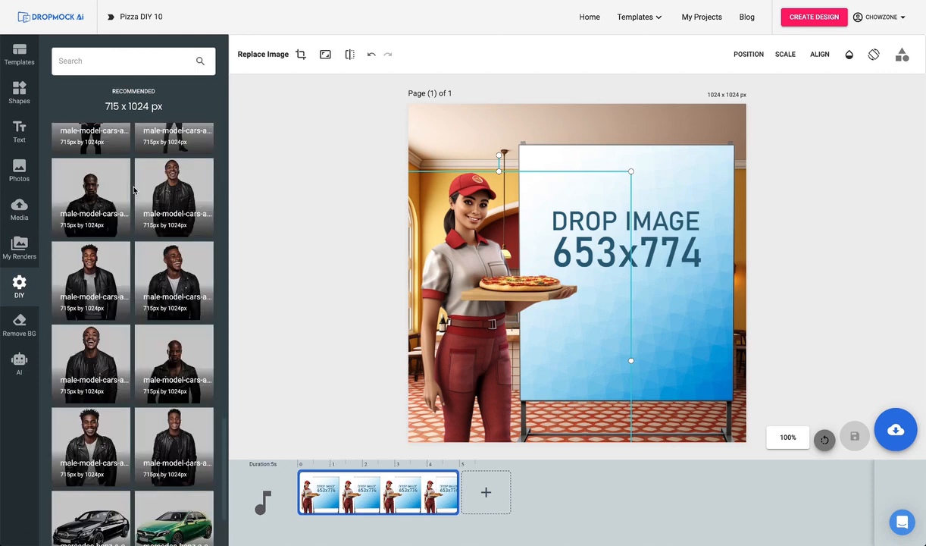
click(93, 271)
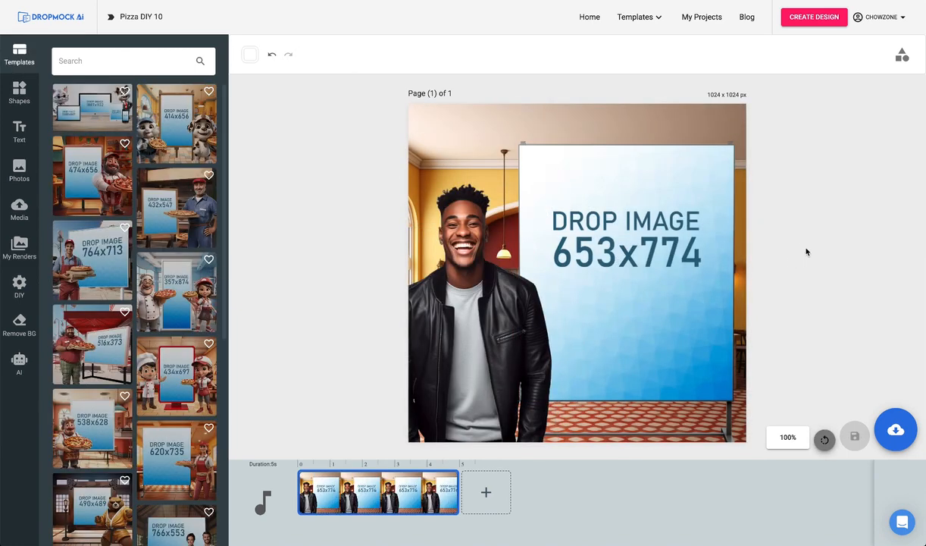
click(887, 439)
click(864, 392)
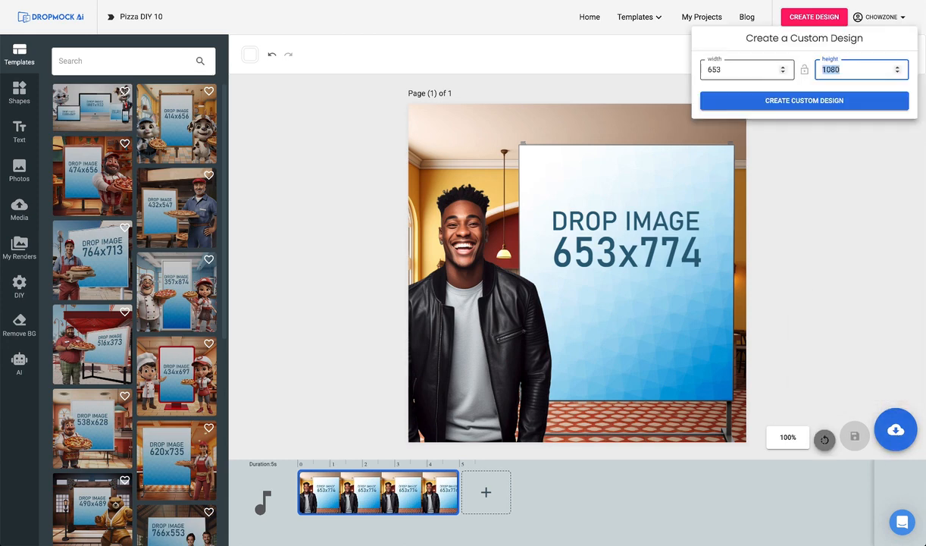
Create a 653 x 774 custom design with the centered text "I LOVE the PIZZA and PASTA... You have to eat the garlic bread" and save it as a JPG.
text(774)
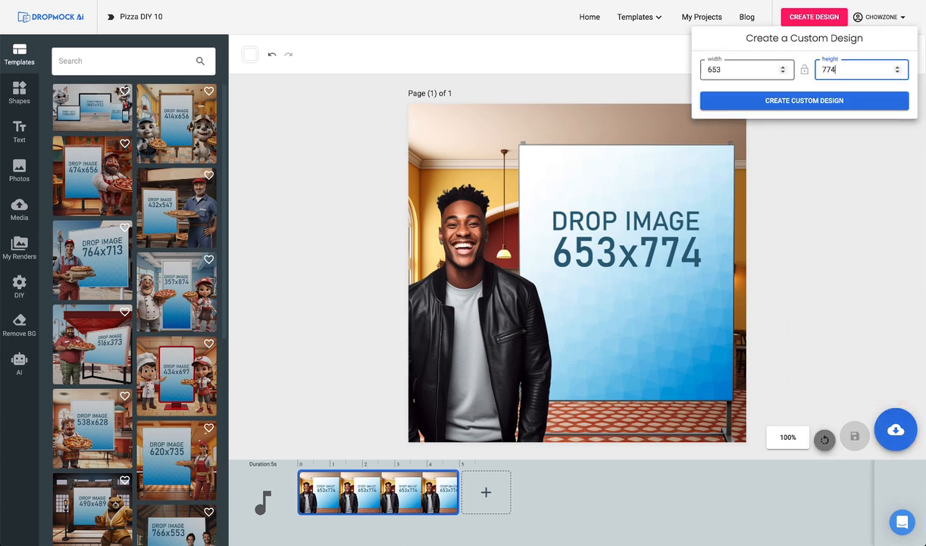
click(826, 104)
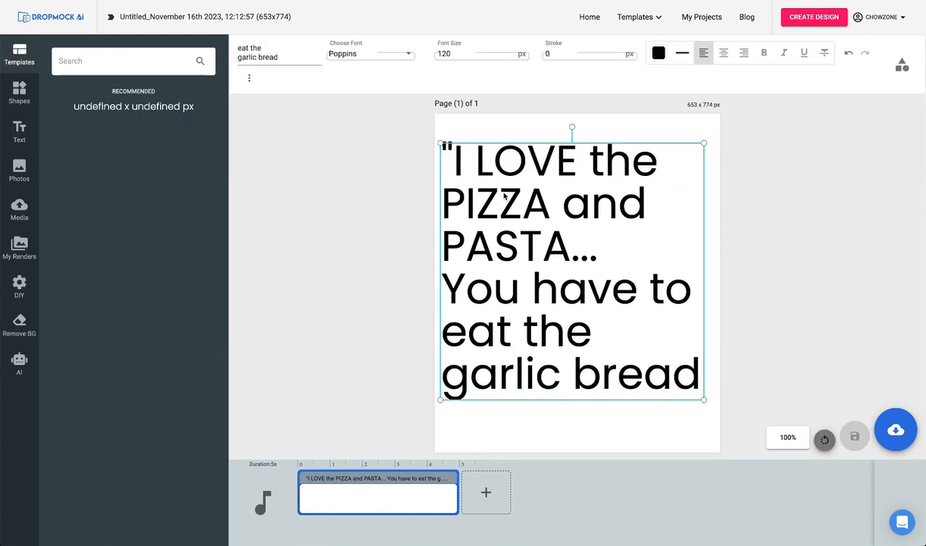
click(724, 55)
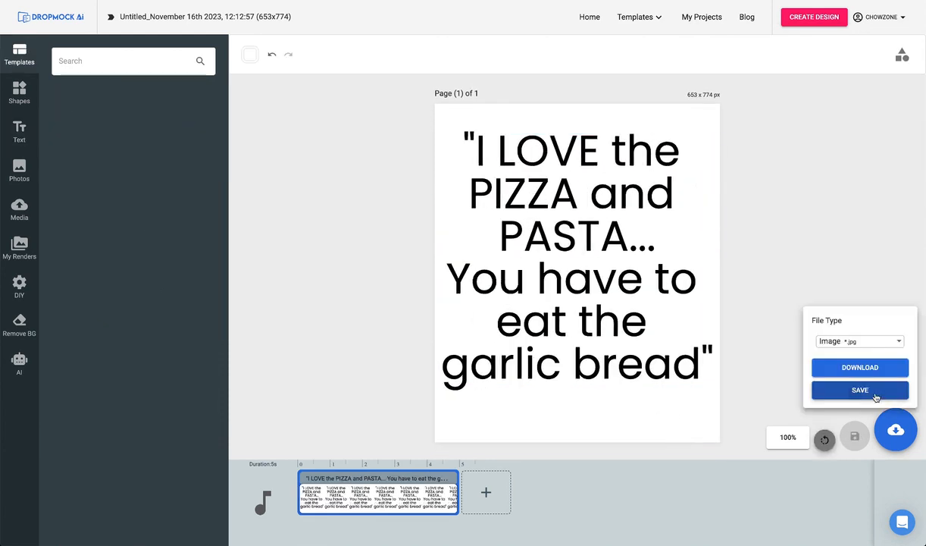
click(873, 394)
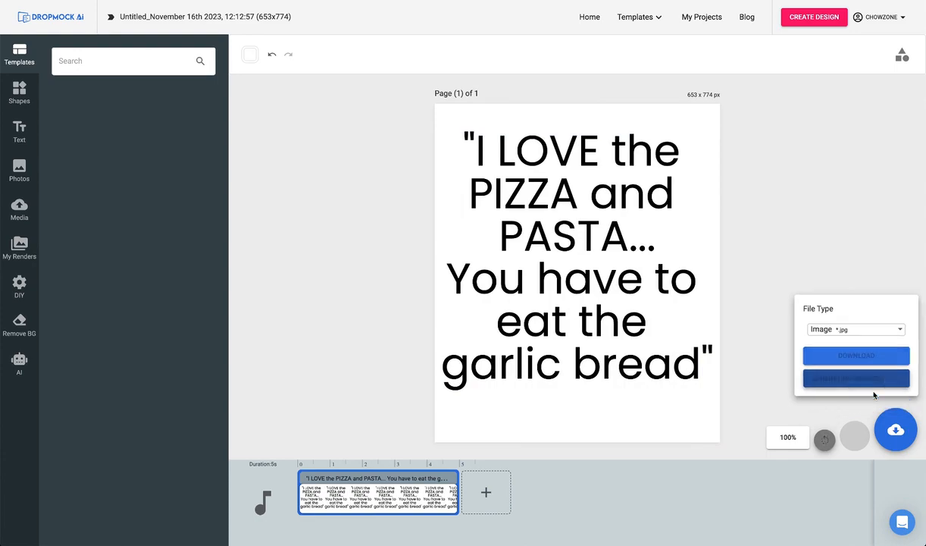
Reopen the published Pizza DIY 10 project for editing and replace the sign's placeholder with the saved pizza and pasta quote graphic.
click(699, 17)
click(482, 164)
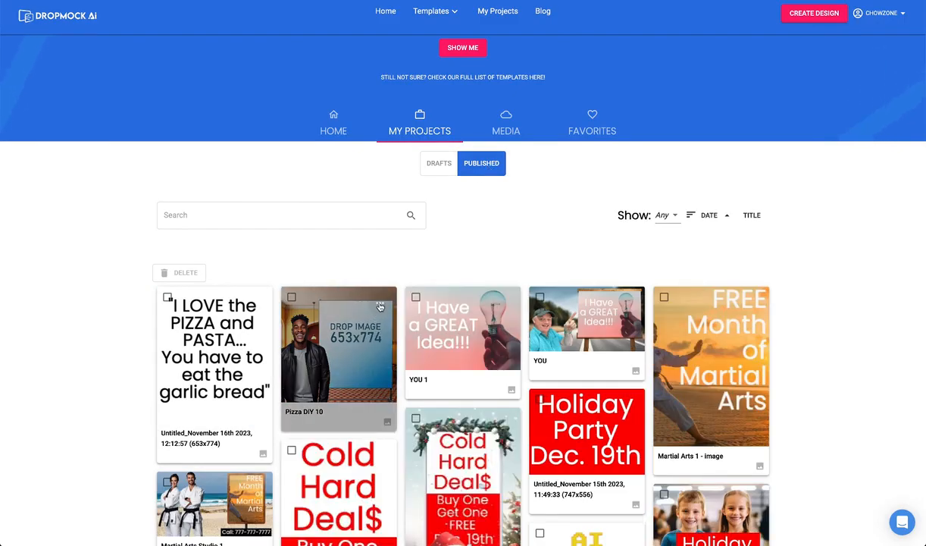
click(379, 305)
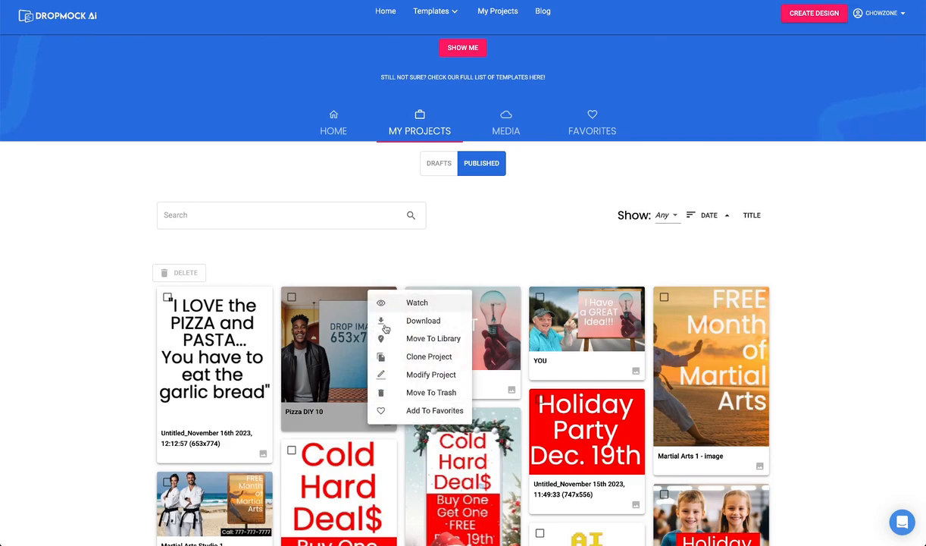
click(418, 376)
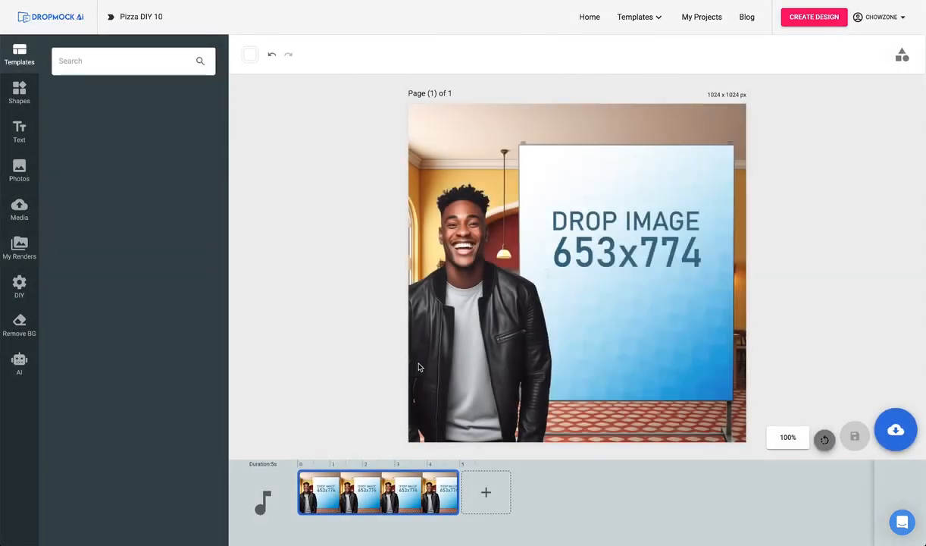
click(20, 247)
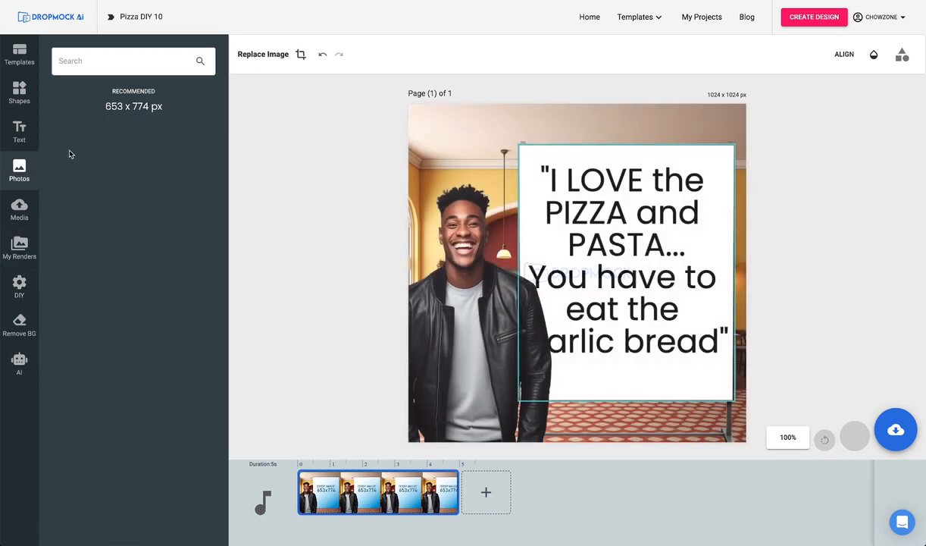
Download the finished Pizza DIY 10 mockup as a JPG, view Pizza DIY 10-1.jpg, and return to the home page.
click(895, 429)
click(860, 366)
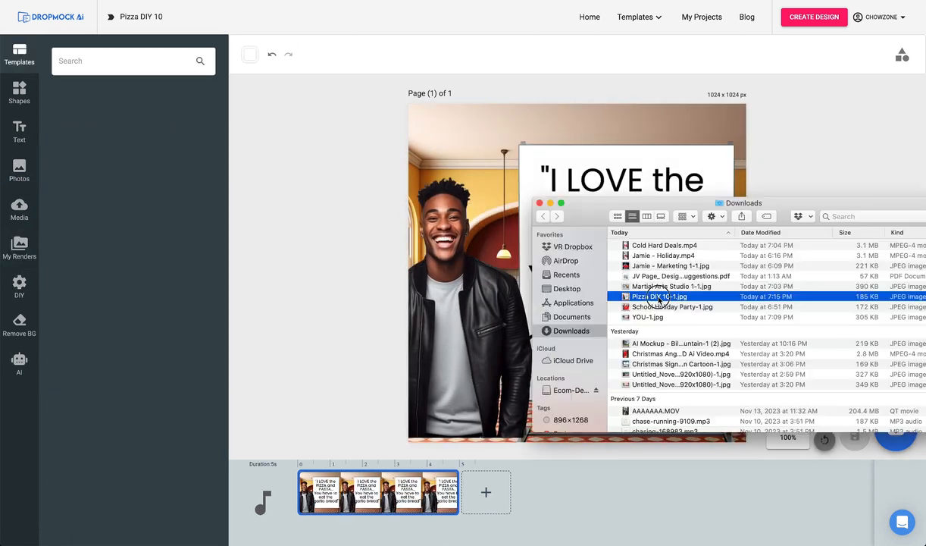
double_click(659, 296)
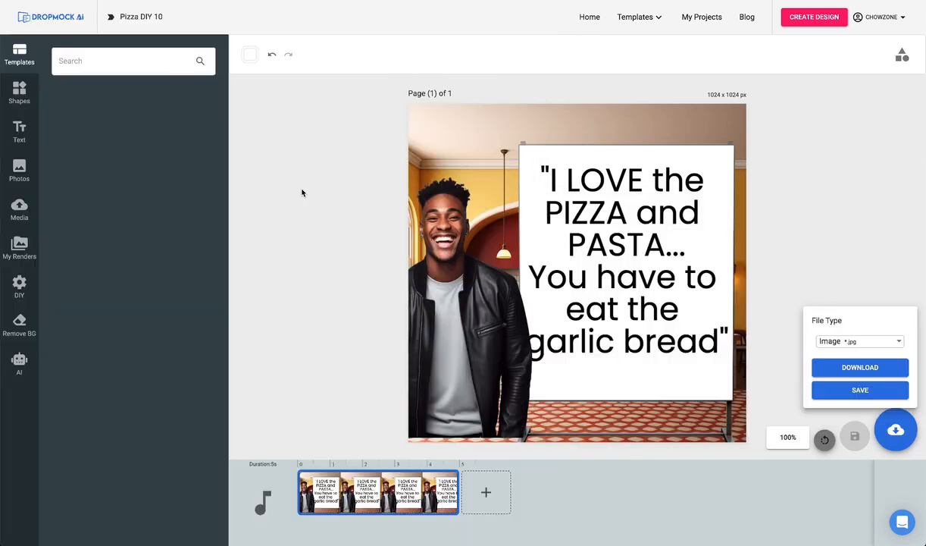
click(587, 18)
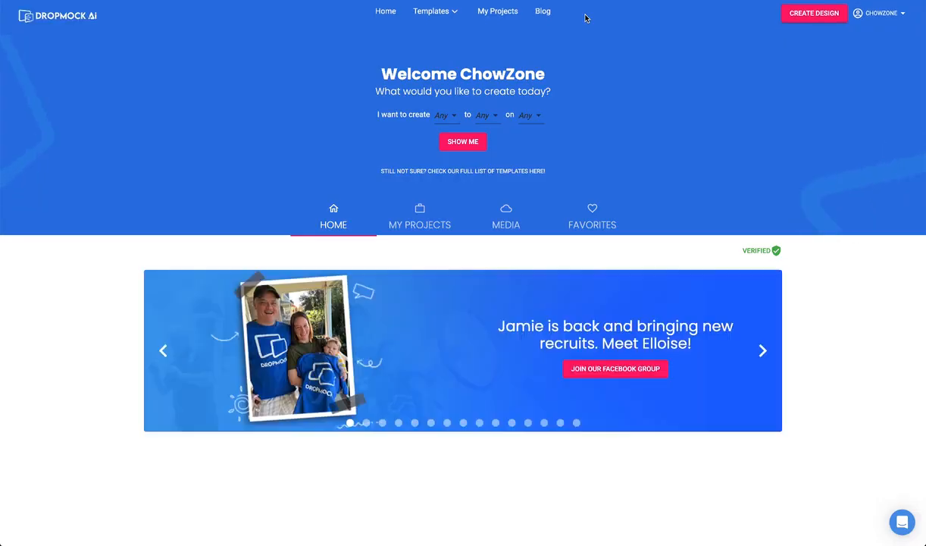